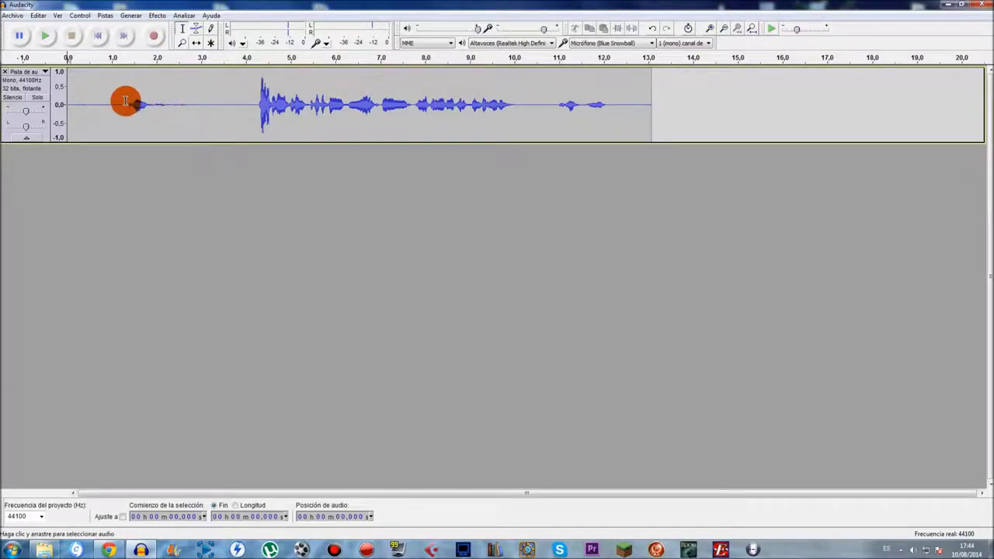
click(157, 15)
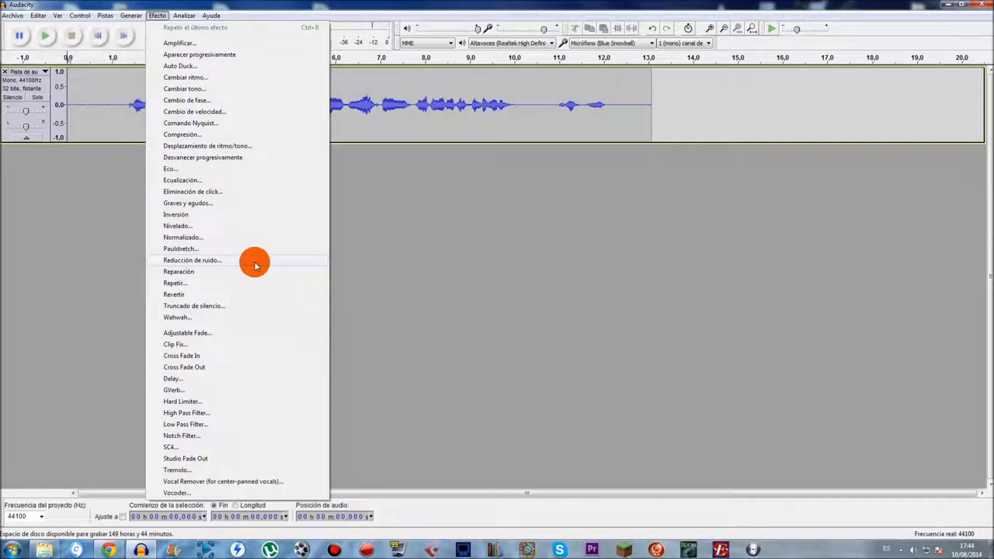
click(465, 221)
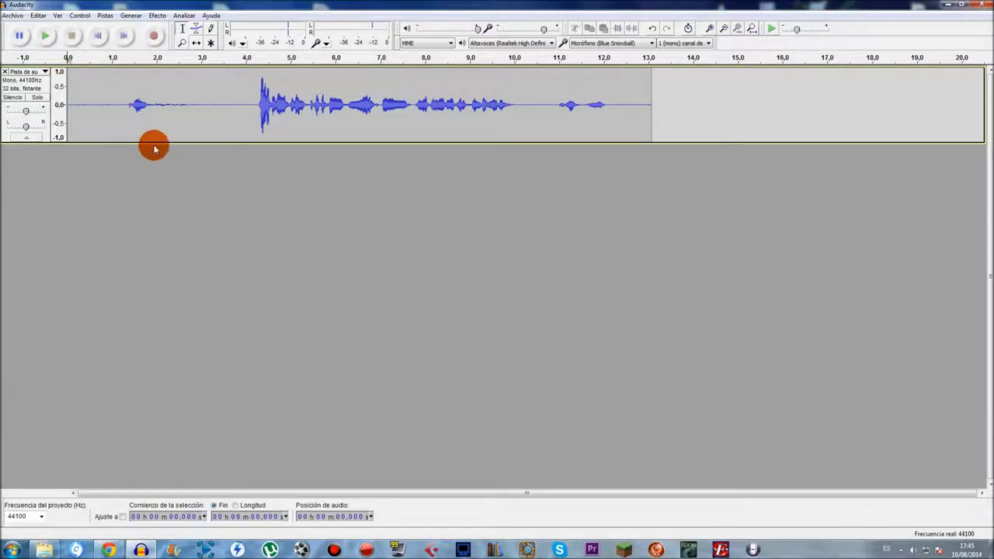
Step: Increase the mono track's height slightly and select its audio from about 1.3 s to 12.7 s
drag(155, 142, 132, 160)
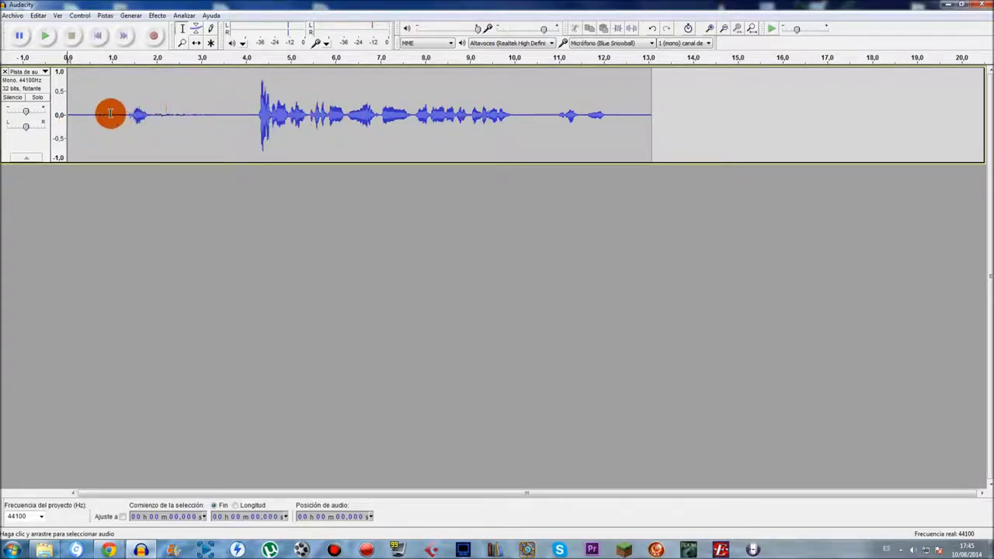
mouse_move(636, 111)
mouse_down()
mouse_move(169, 104)
mouse_move(127, 146)
mouse_up()
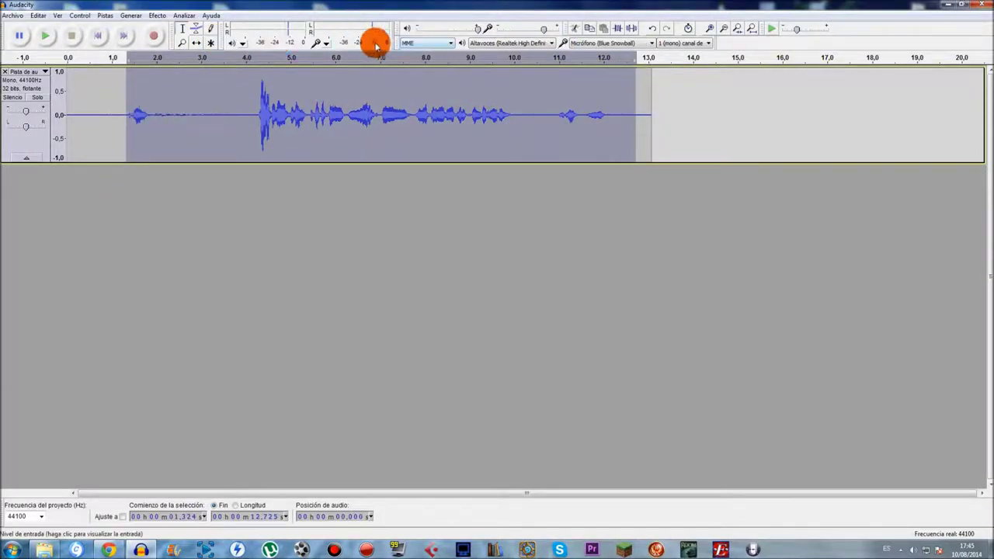
Step: Keep MME as the audio host and set the recording channels to 2 (stereo)
click(438, 45)
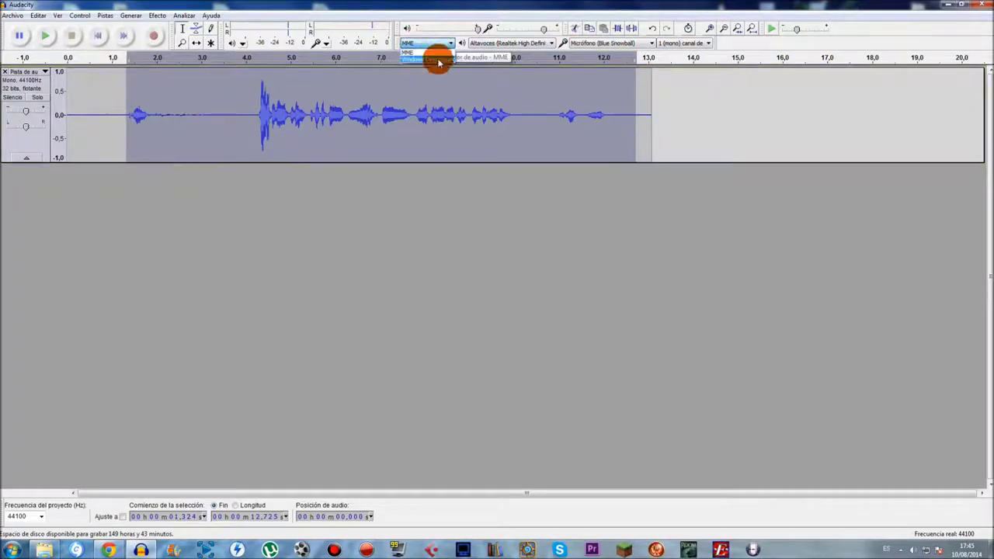
click(437, 51)
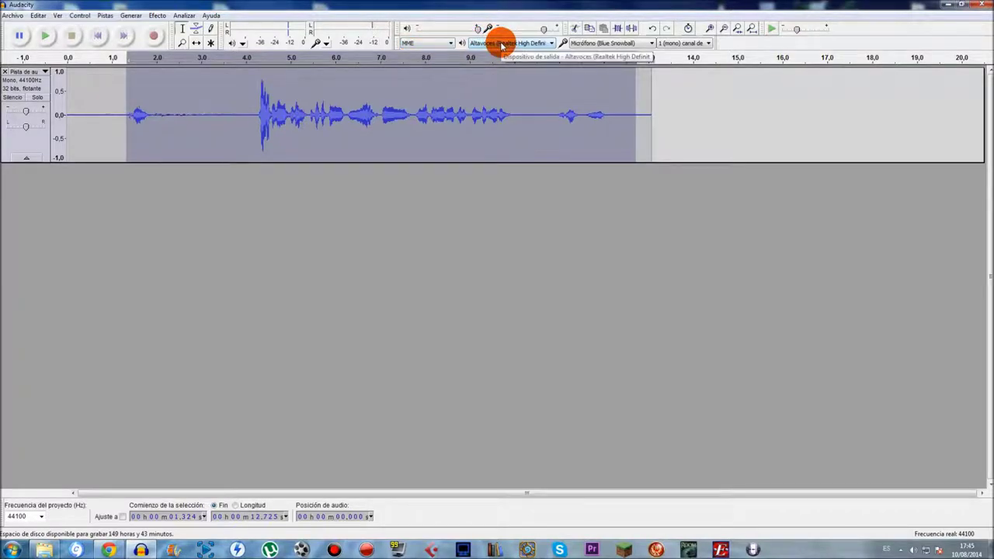
click(619, 44)
click(672, 49)
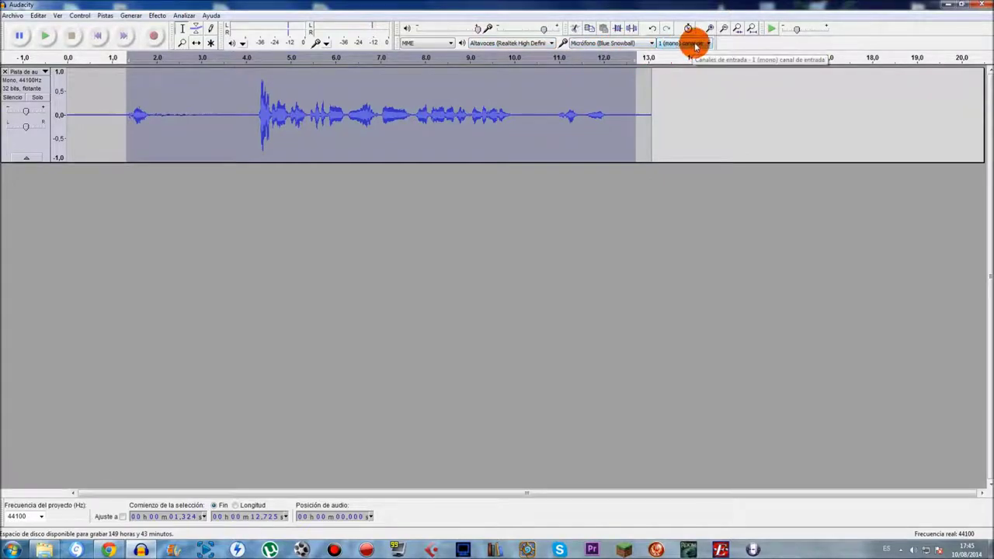
click(706, 44)
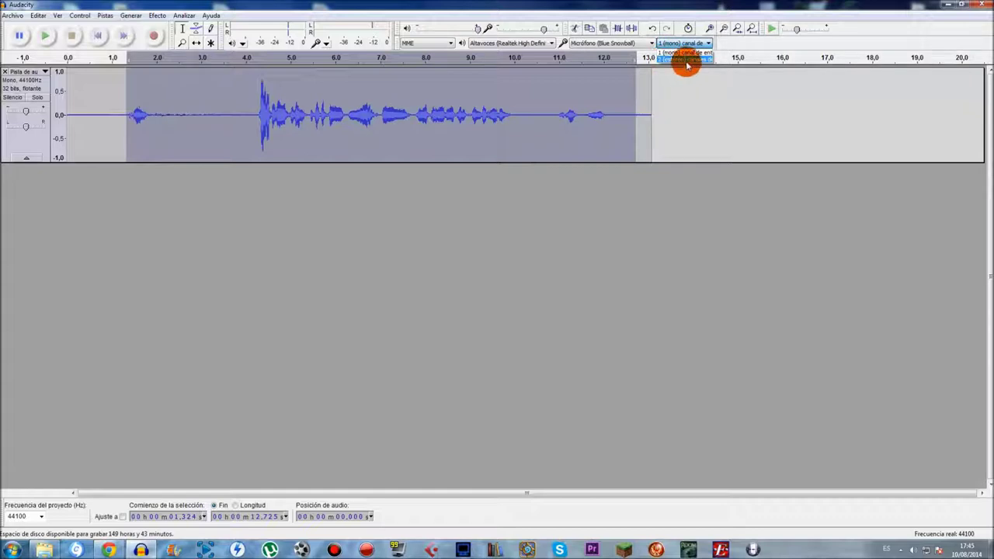
click(666, 60)
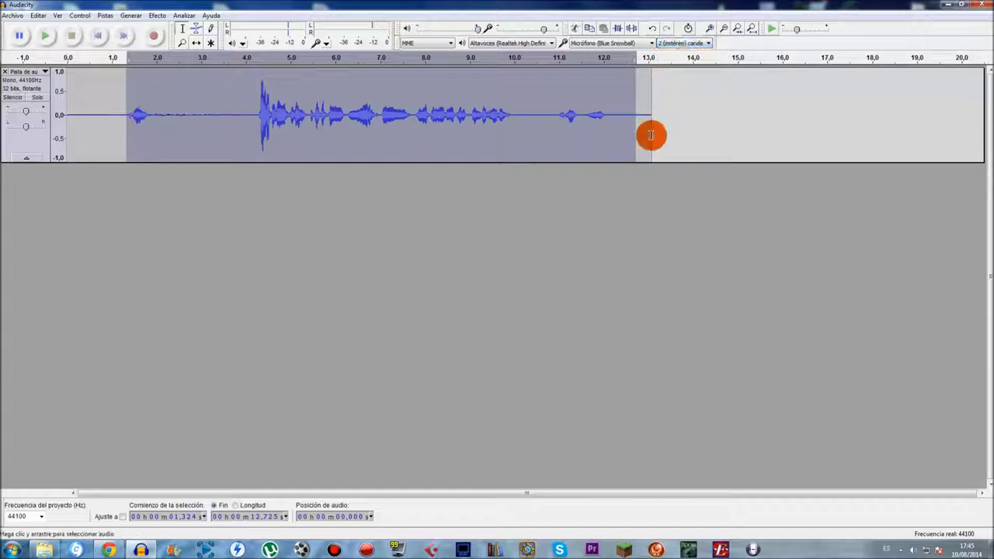
Step: Mute the mono track and record a stereo voice take about 5 seconds long on a new track
click(15, 97)
click(154, 36)
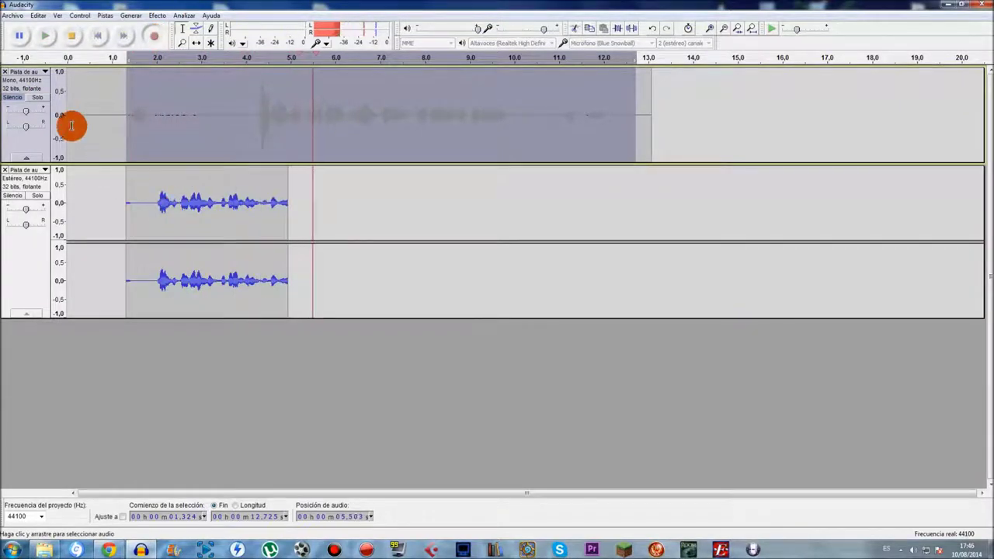
click(71, 36)
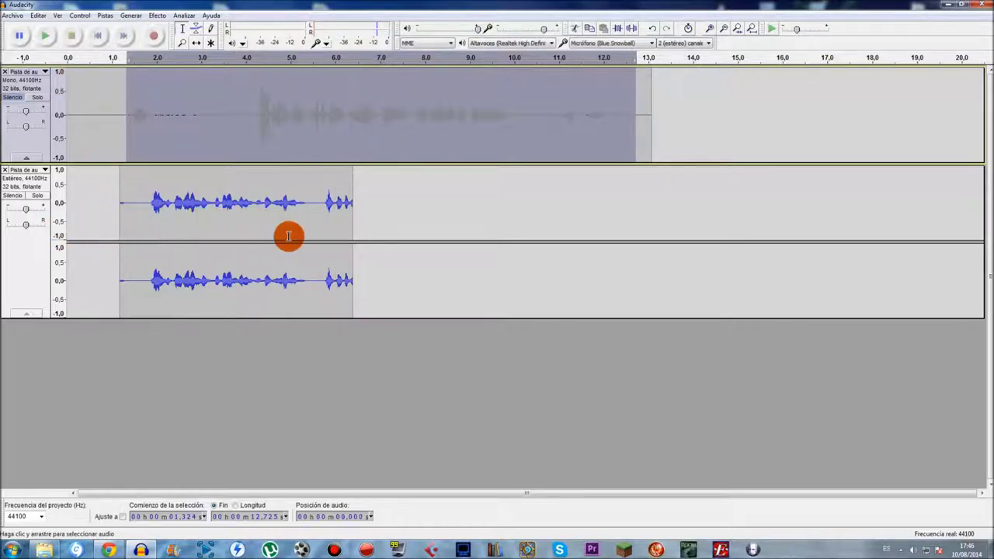
Step: Play the new stereo recording from about 1.9 s, stop it, and place the cursor at about 0.65 s
click(151, 208)
key(space)
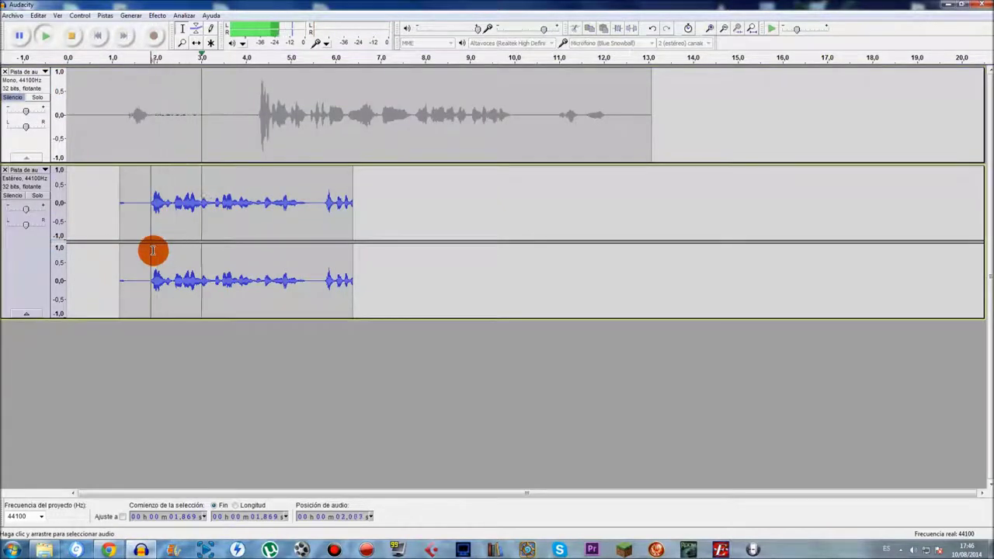
key(space)
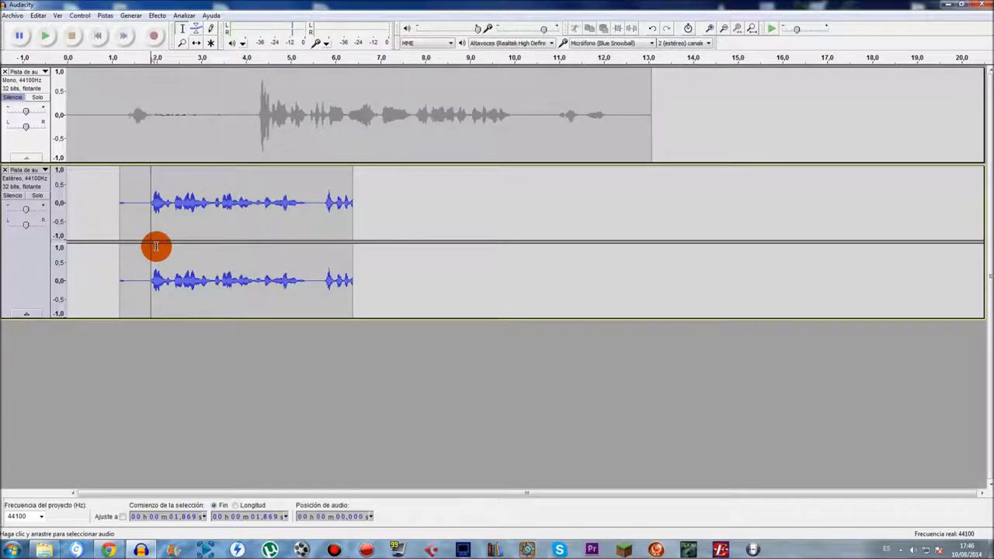
click(97, 212)
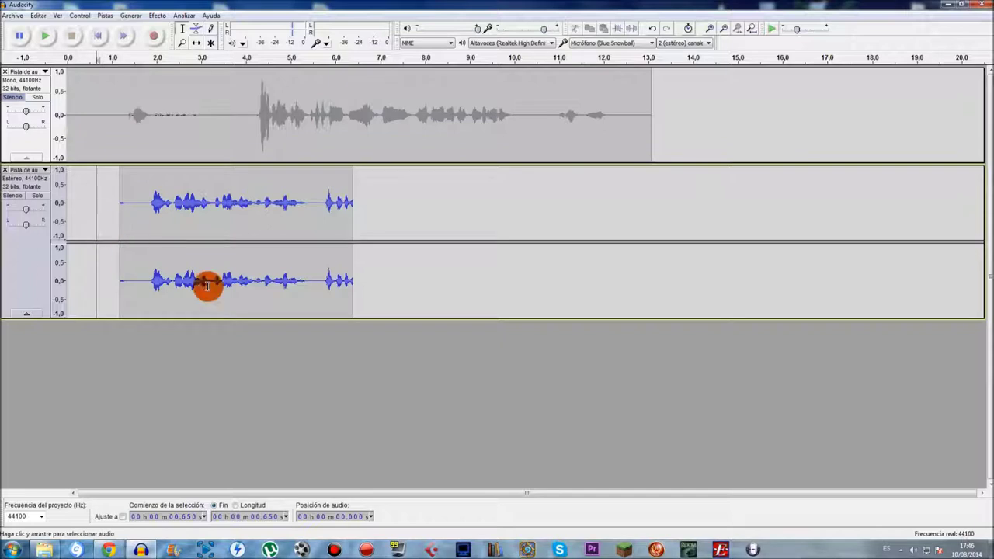
Step: Make the stereo track taller and select its entire clip, from about 1.2 s to 6.4 s
drag(446, 319, 435, 376)
click(138, 223)
click(167, 216)
drag(195, 101, 617, 130)
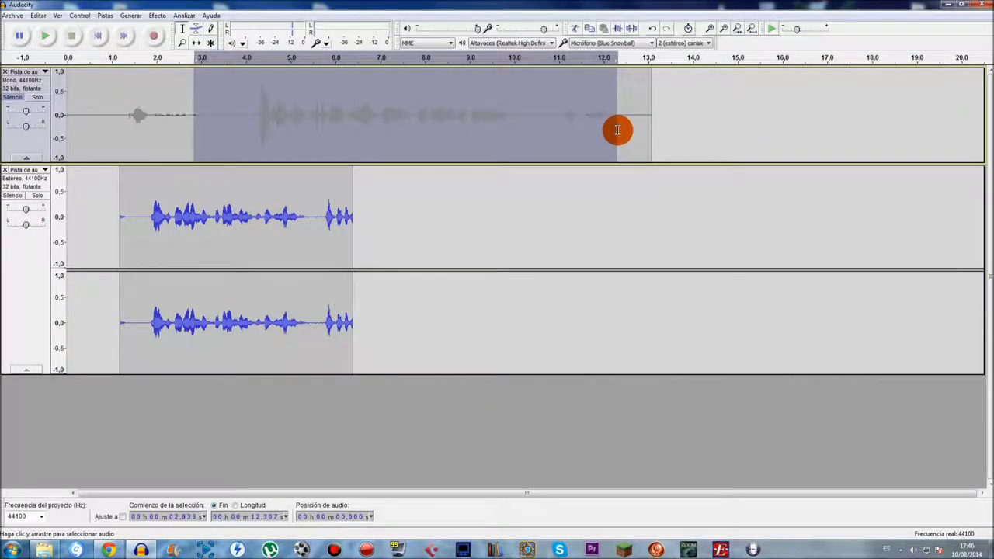
drag(119, 216, 353, 230)
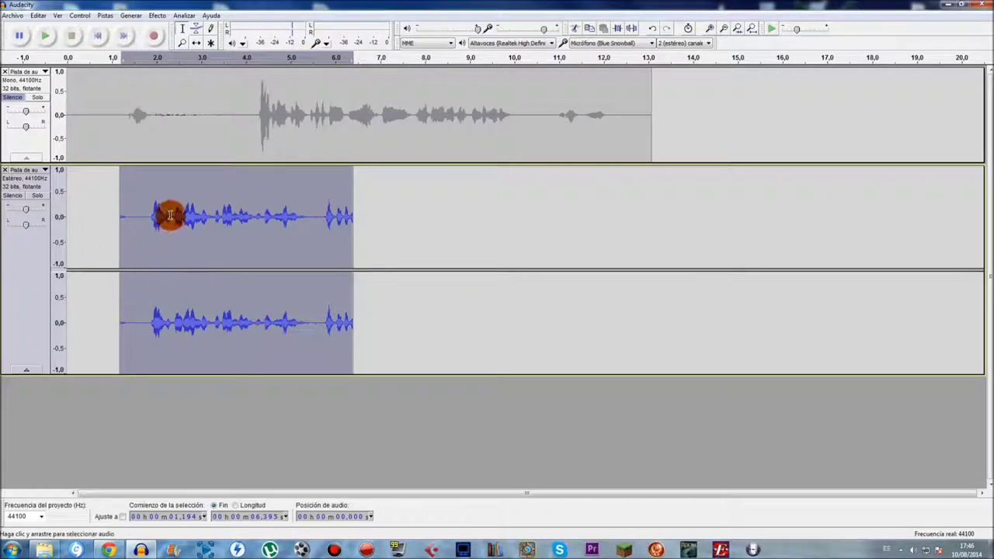
Step: Delete the stereo track and set the recording channels back to 1 (mono)
click(5, 174)
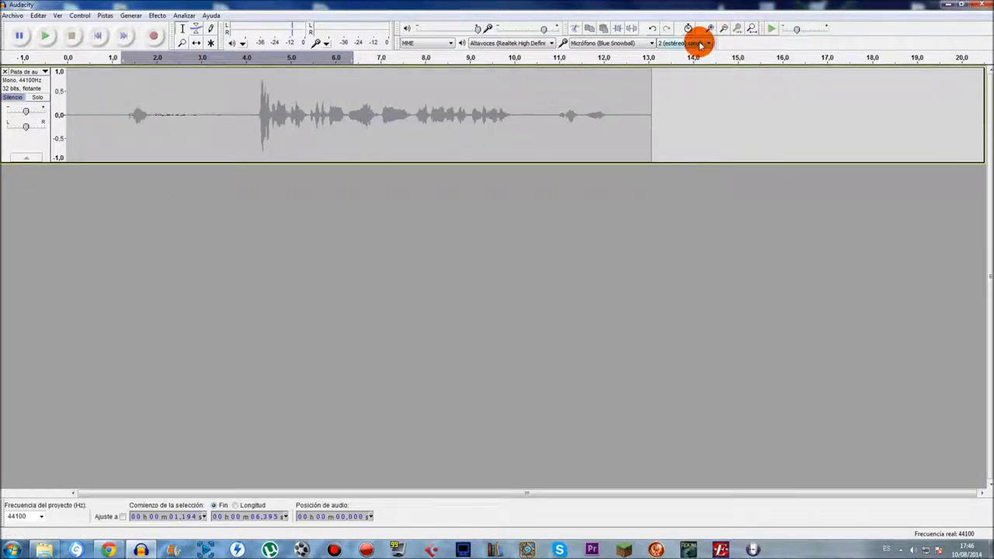
click(683, 43)
click(679, 52)
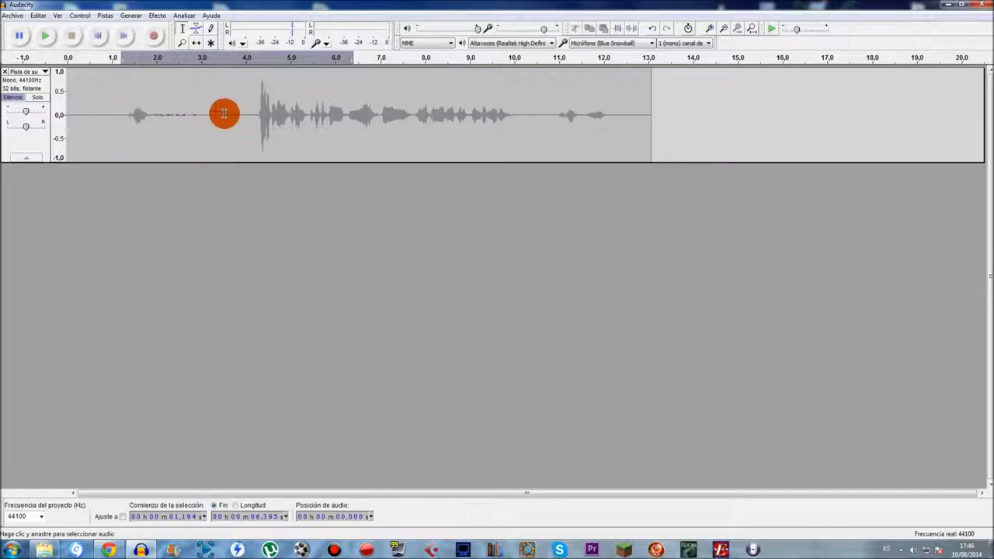
Step: Select the mono track's audio from about 3.5 s to 4.7 s, extend the selection to the whole track, and clear it
drag(224, 114, 230, 114)
shift+click(277, 117)
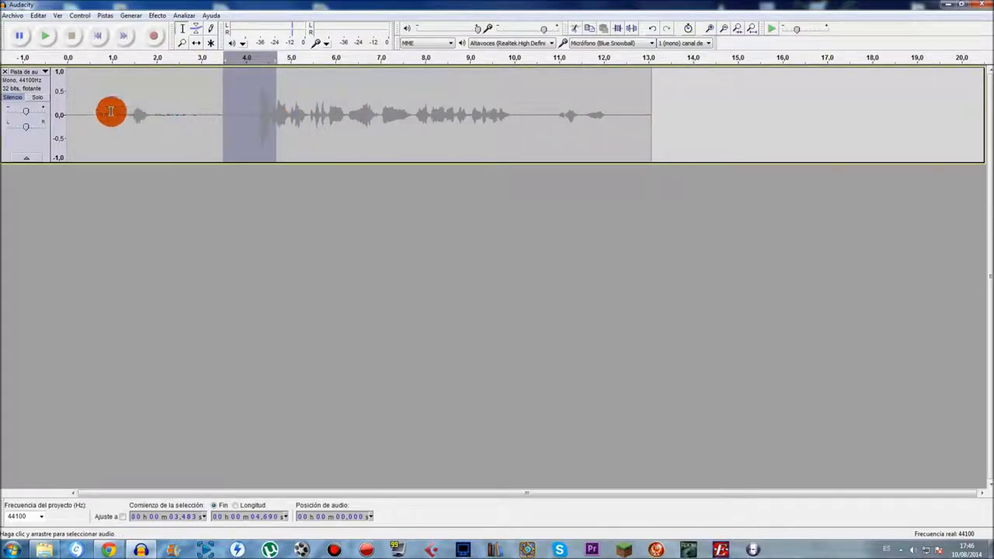
click(36, 138)
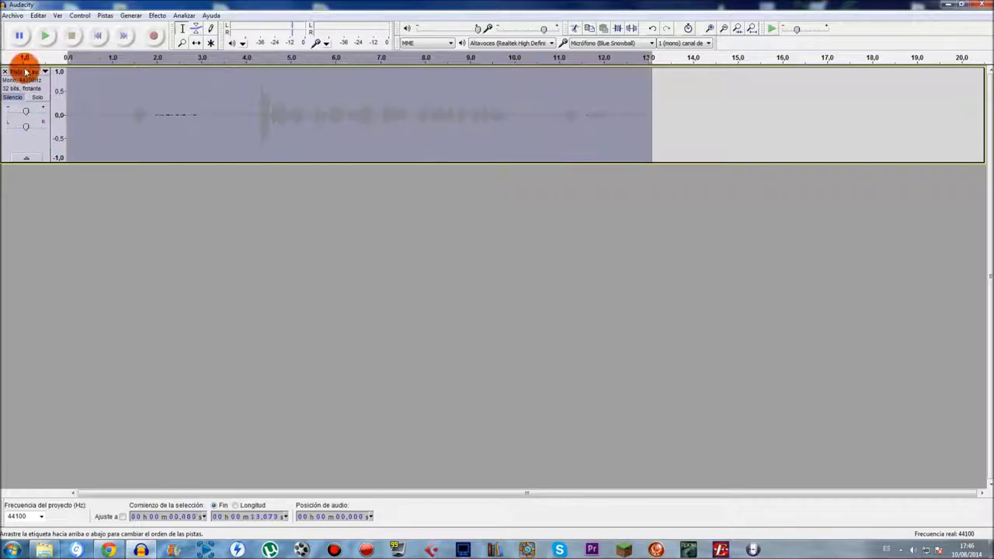
click(194, 151)
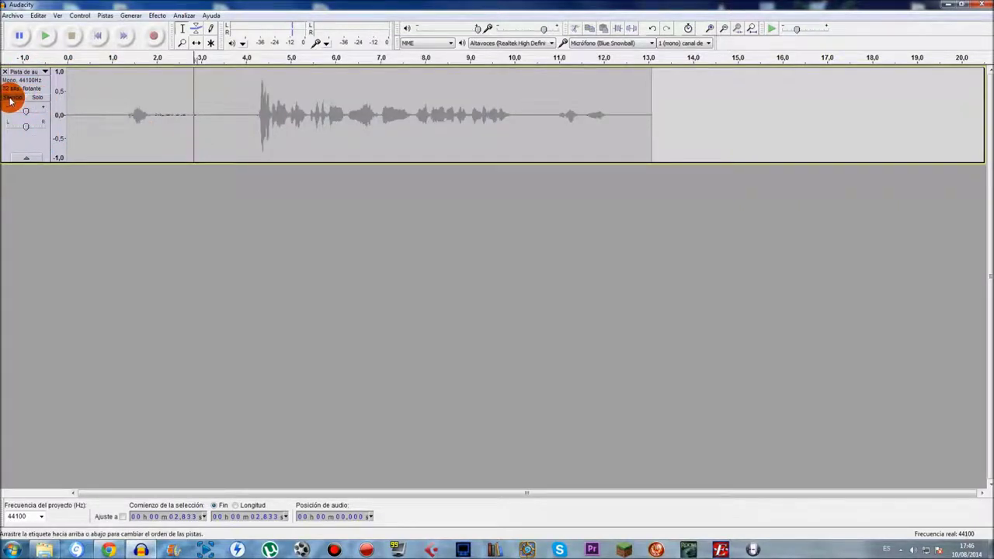
Step: Play the muted mono track from about 4 s and stop playback
click(247, 101)
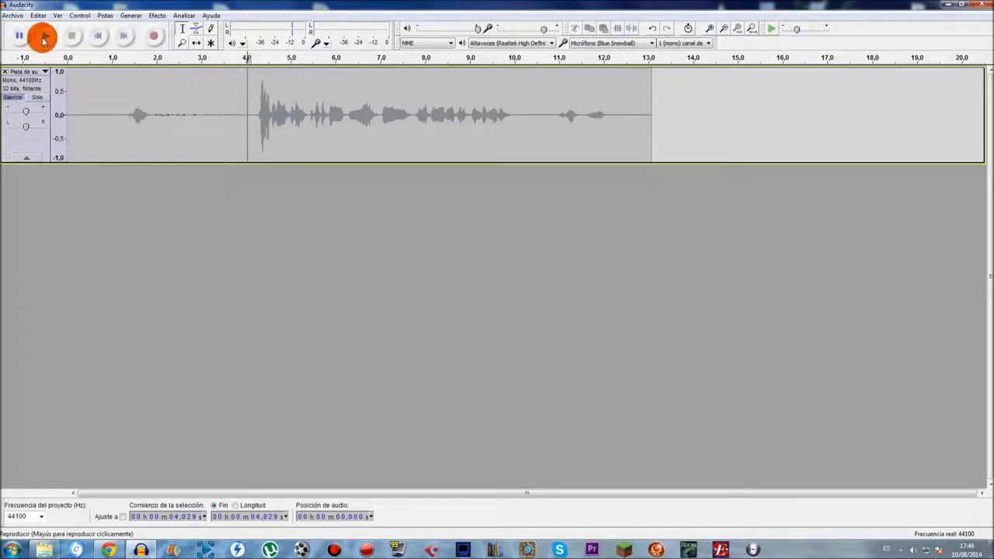
click(43, 39)
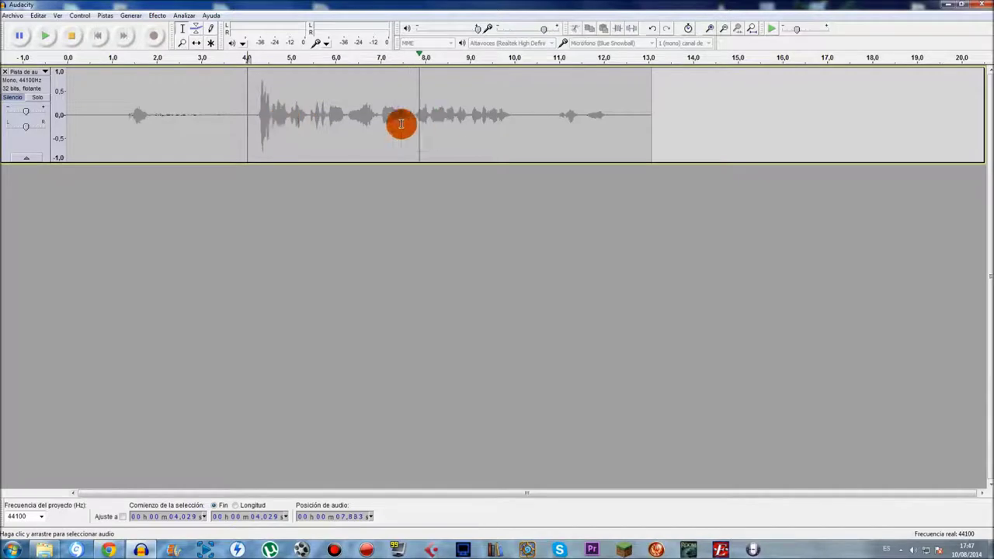
key(space)
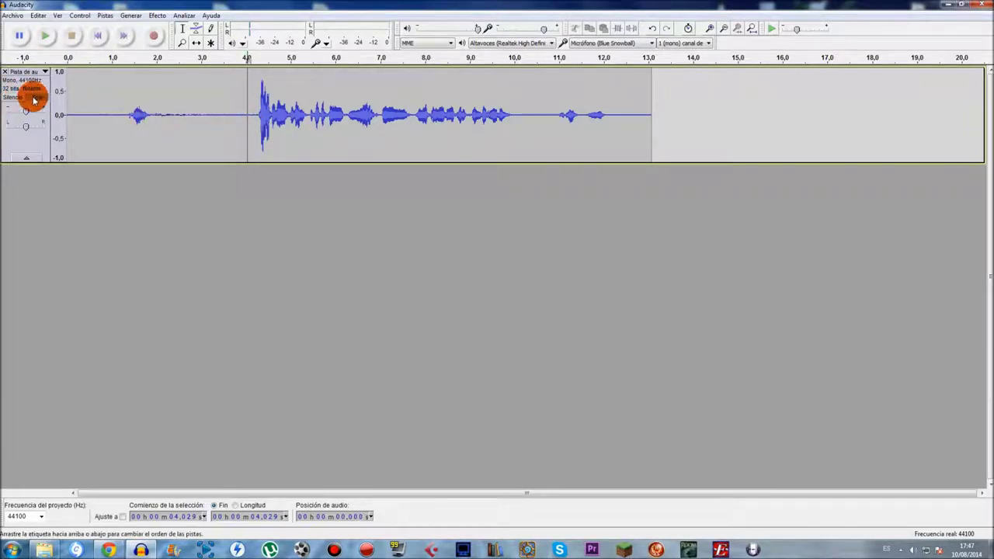
Step: Select the audio from about 0.8 s to 8.5 s and try the track's Solo and Mute, leaving both off
drag(106, 100, 445, 101)
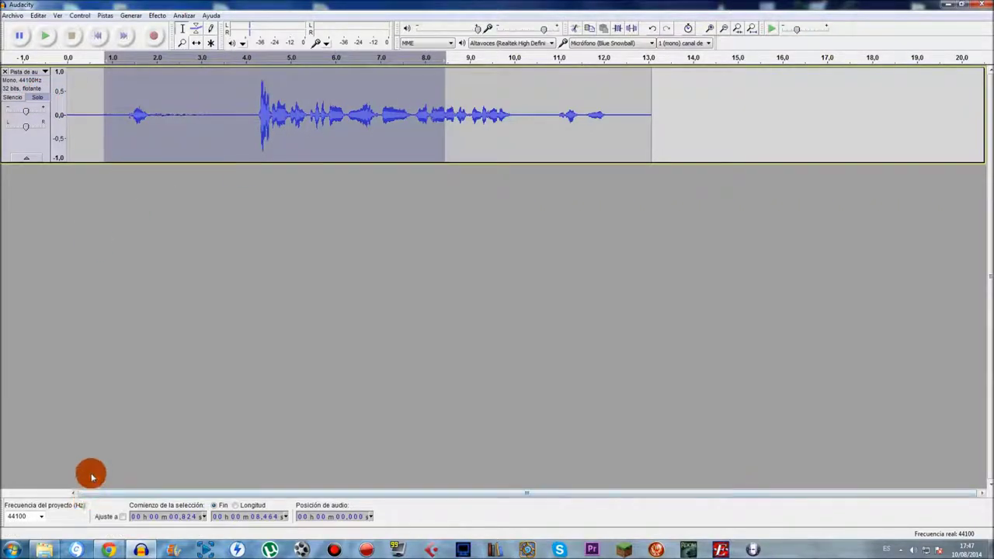
click(92, 101)
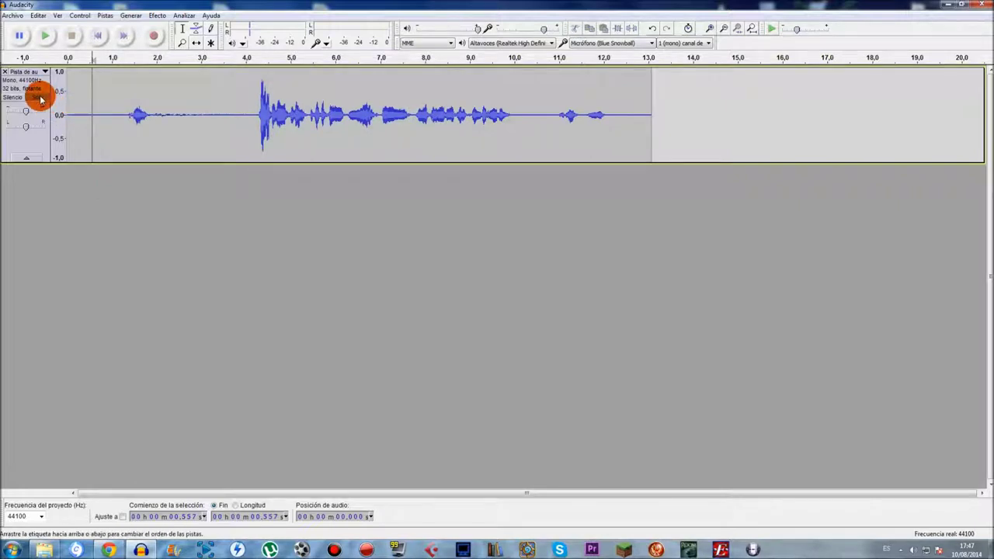
click(207, 121)
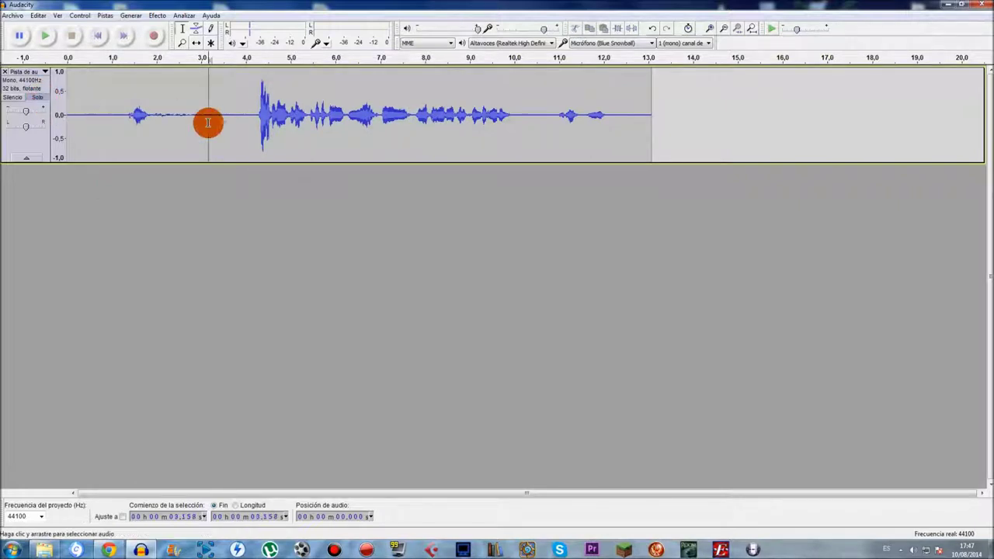
click(14, 99)
click(39, 100)
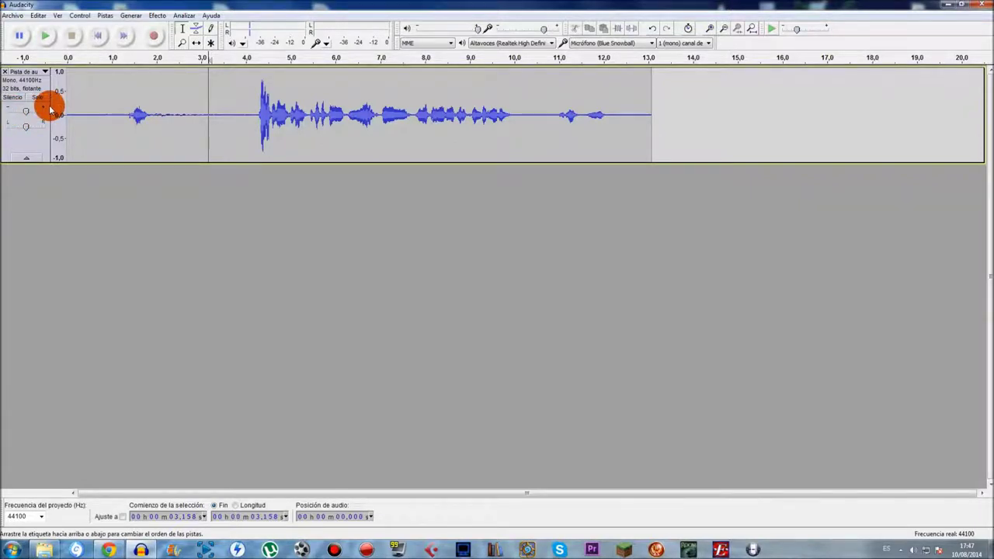
Step: Return the track's gain to its middle setting and select the audio from about 1.2 s to 10.1 s
mouse_move(35, 111)
drag(35, 111, 25, 113)
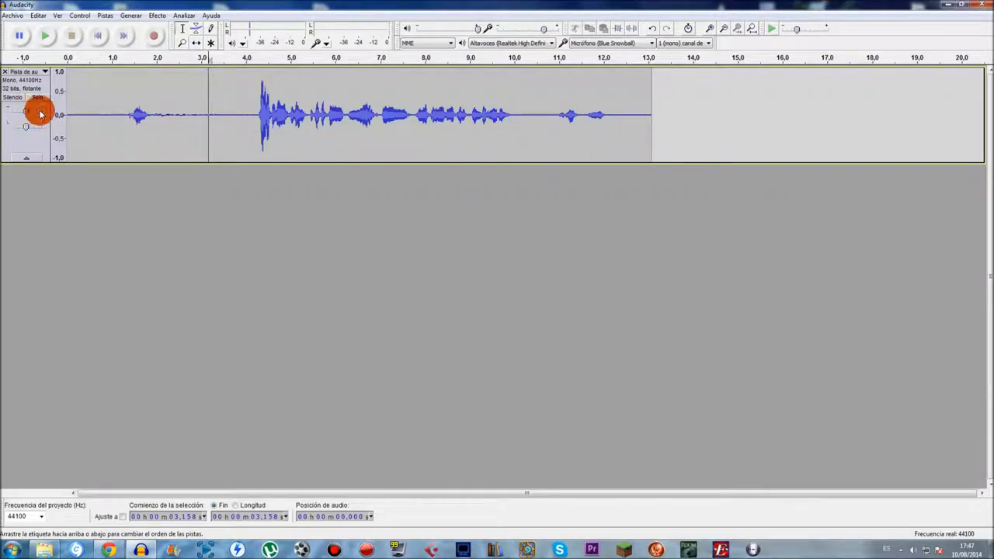
drag(119, 112, 516, 136)
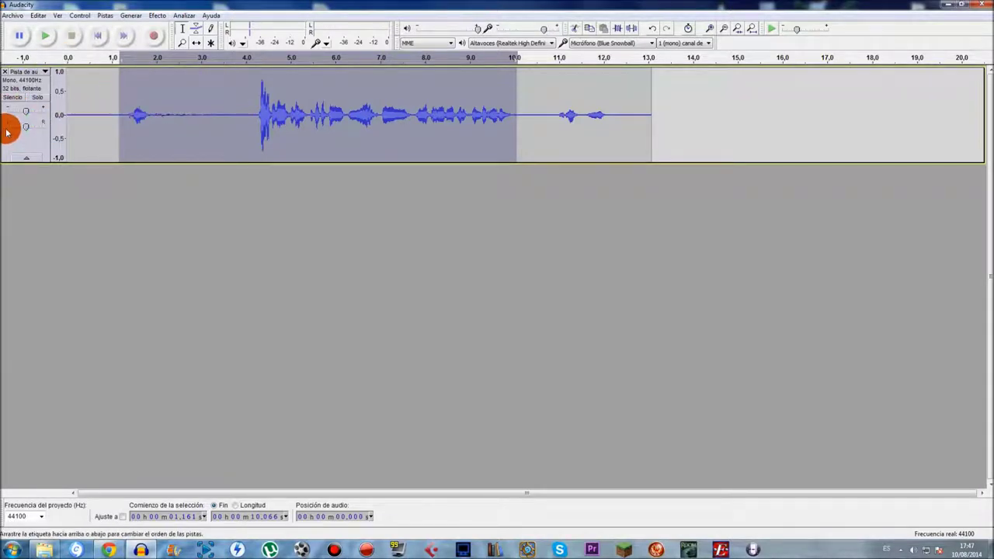
Step: Pan the mono track first to 50% right and finally fully to the right
drag(25, 128, 33, 129)
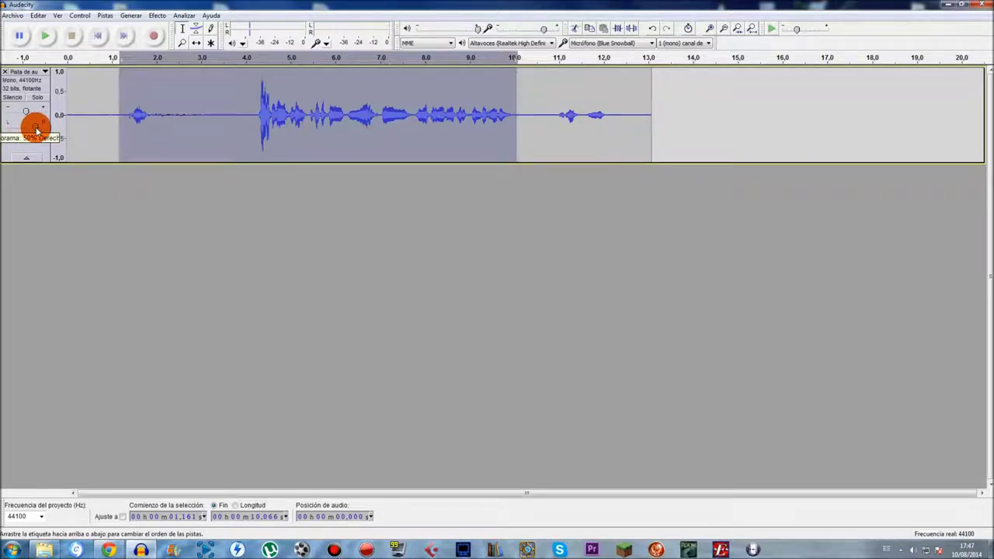
mouse_move(36, 128)
mouse_down()
mouse_move(19, 138)
mouse_move(41, 137)
mouse_up()
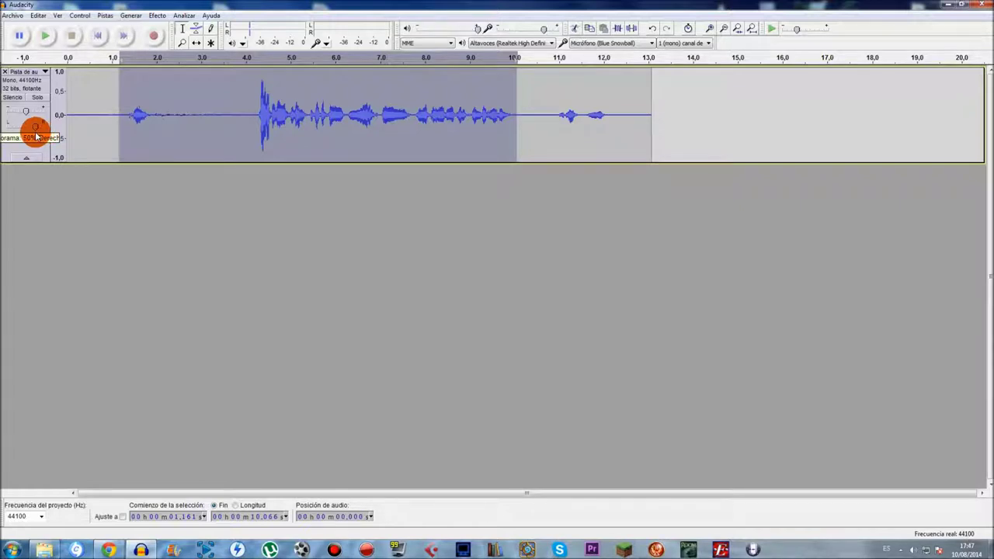
drag(36, 137, 67, 129)
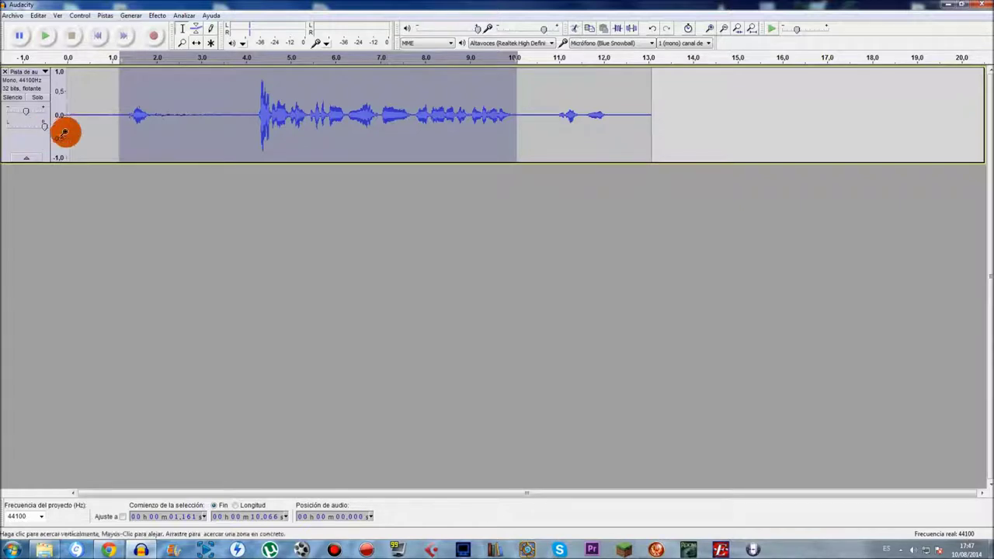
Step: Play the right-panned track from about 4.1 s to hear the panning and stop playback
click(252, 114)
key(space)
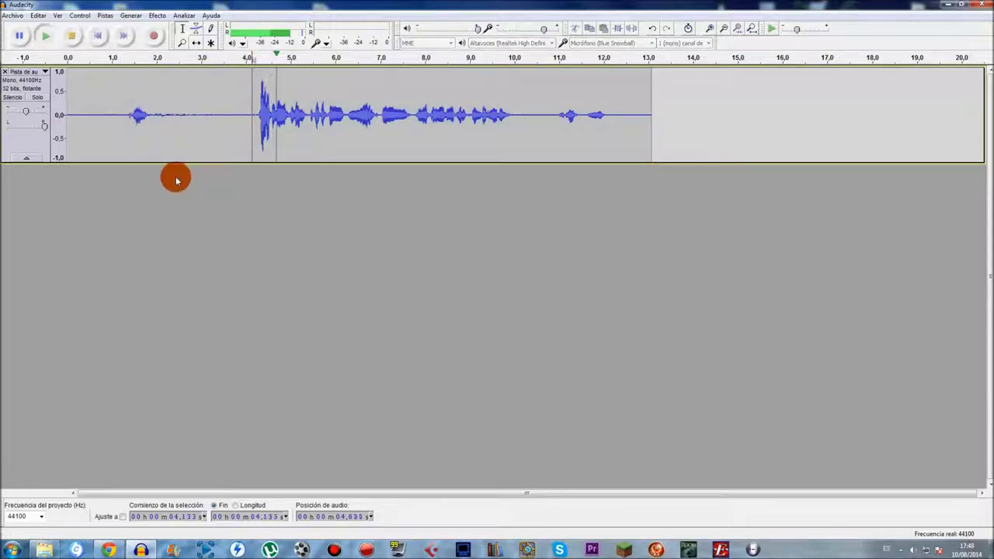
key(space)
drag(48, 126, 45, 140)
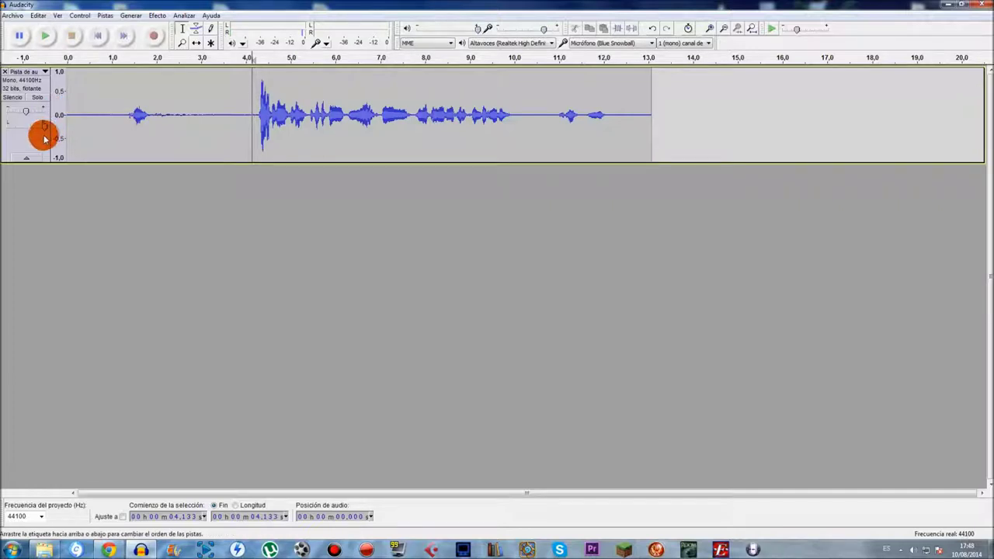
Step: Return the mono track's pan to the centre and remove the track from the project
drag(46, 140, 3, 68)
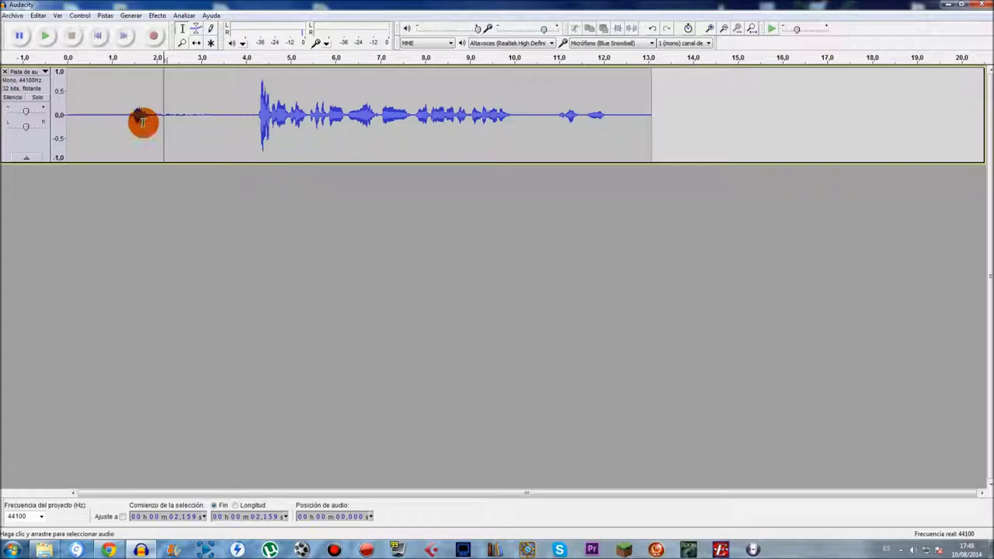
click(5, 73)
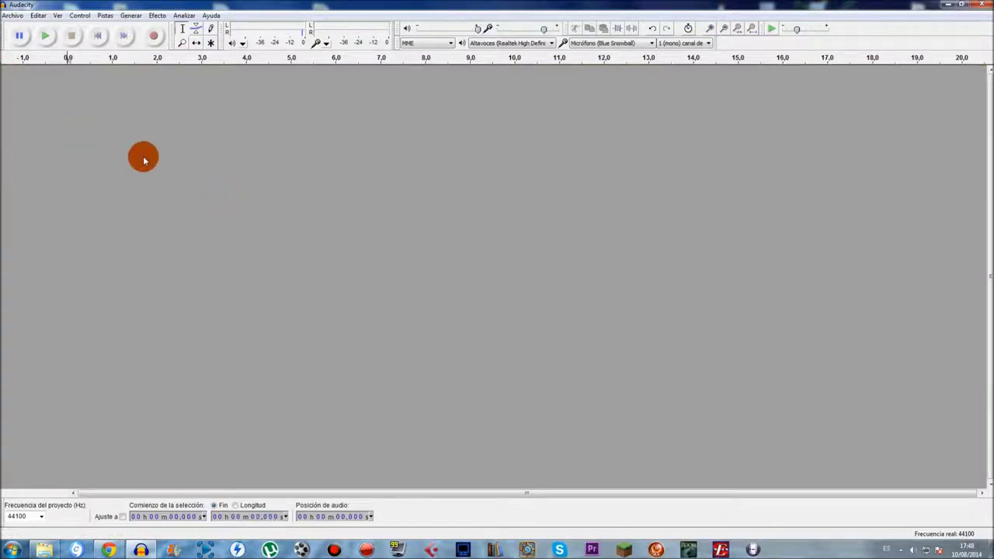
Step: Undo the removal of the audio track to restore the voice recording
click(38, 15)
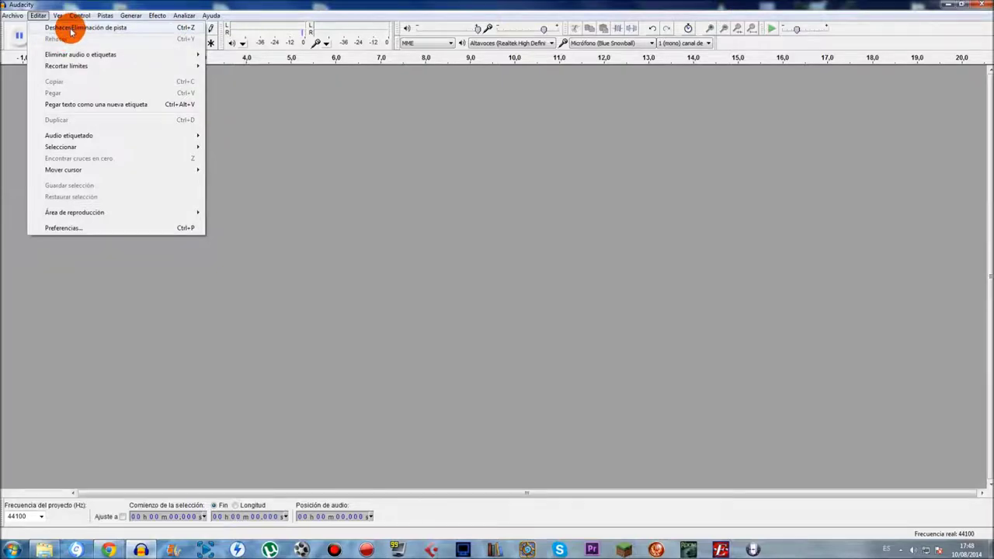
key(Right)
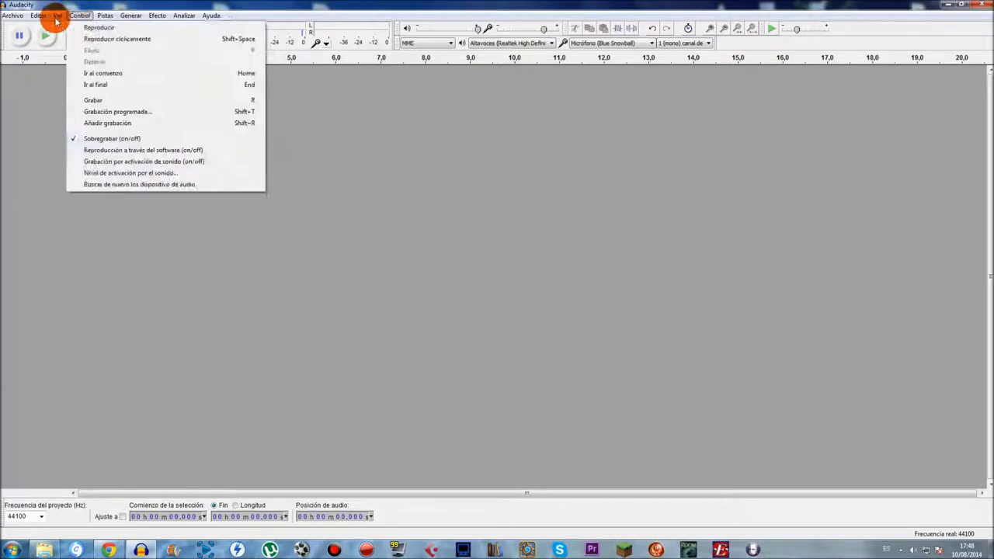
mouse_move(35, 17)
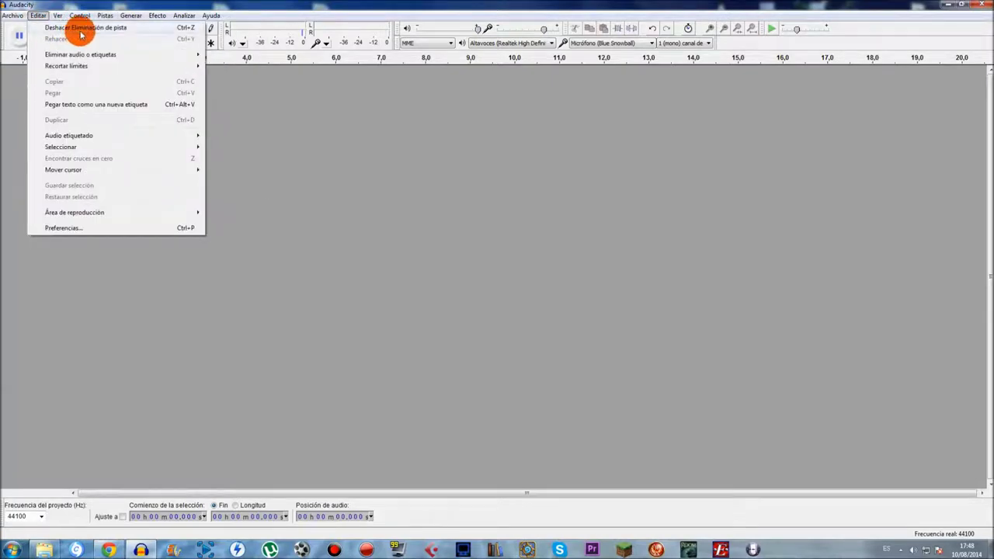
click(147, 27)
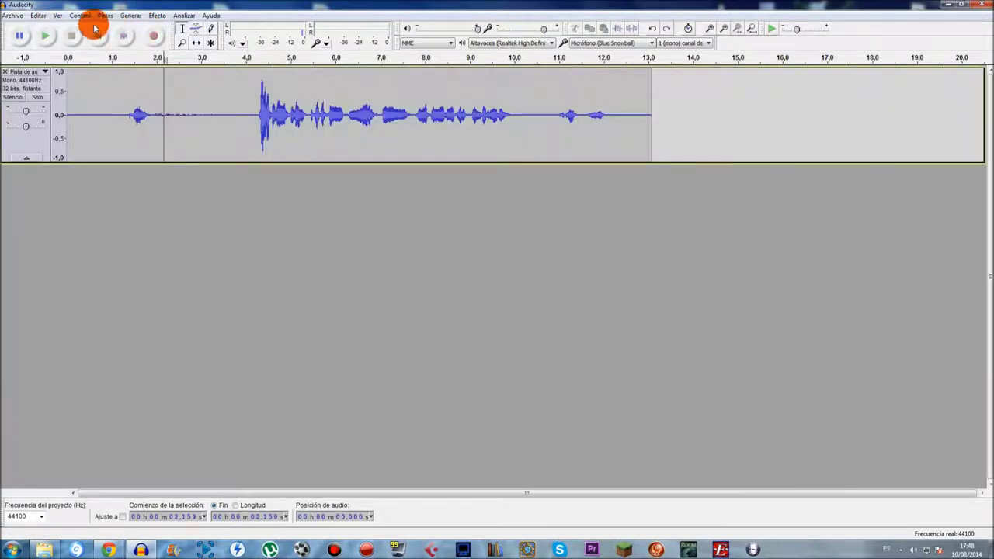
Step: Redo the track's removal and undo it once more
click(40, 15)
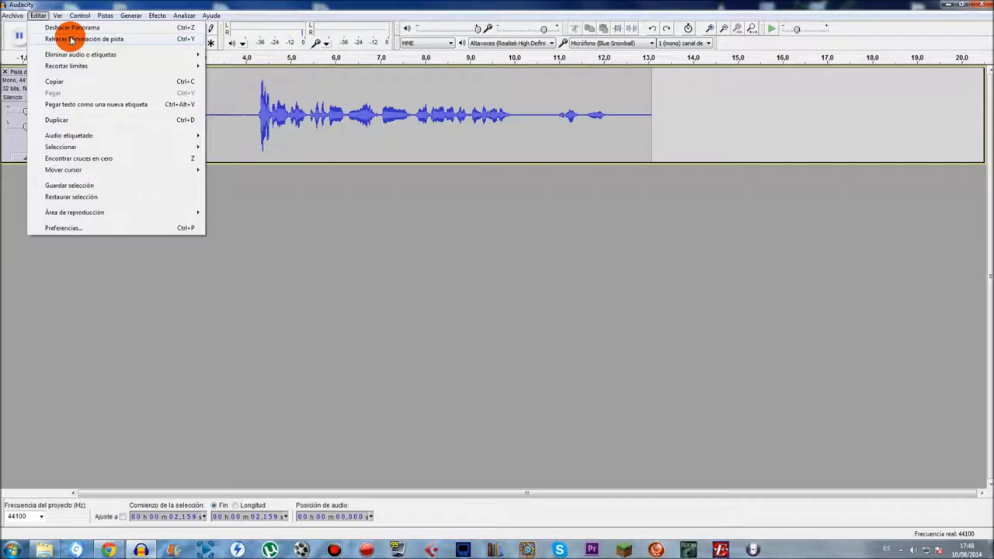
click(120, 39)
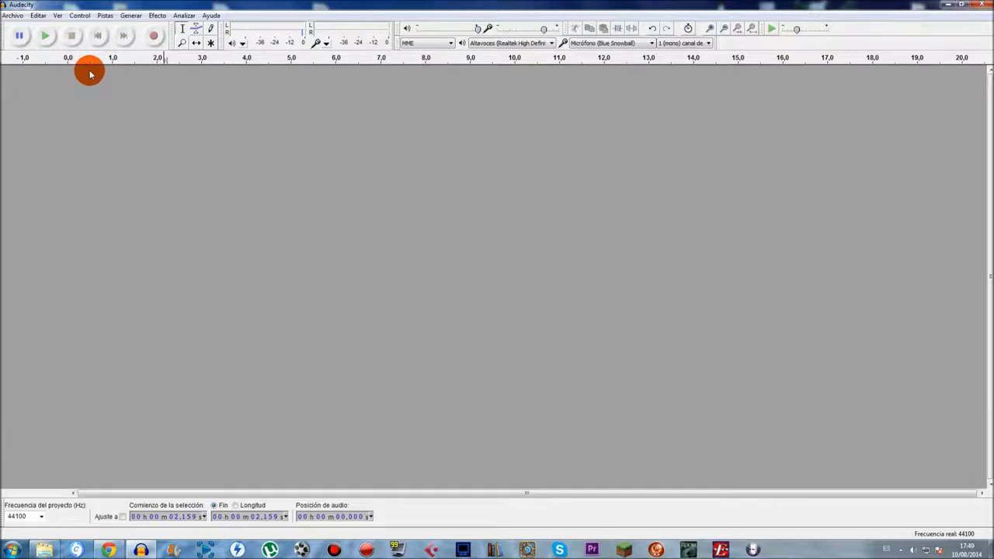
key(ctrl+z)
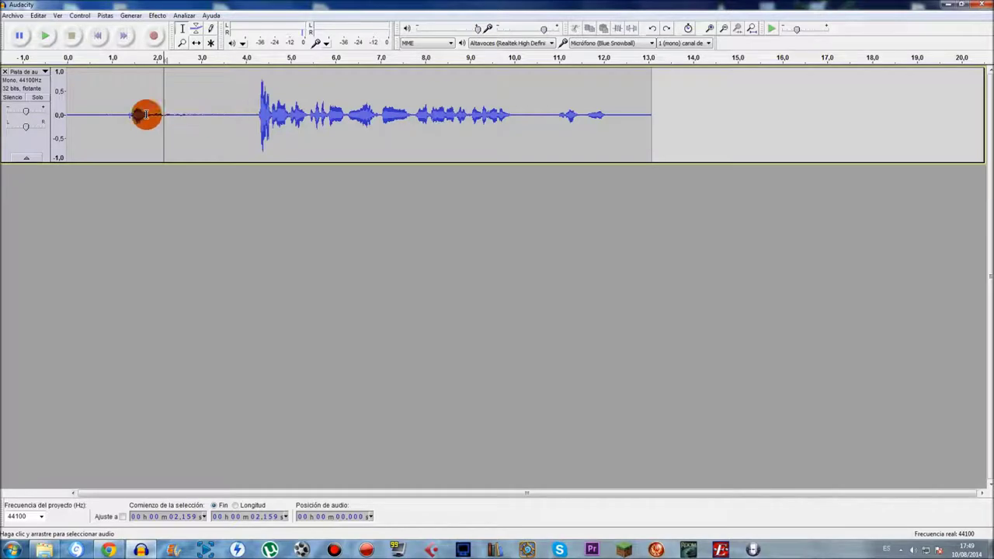
Step: Select the audio from about 1.1 s to 2.6 s, then from about 1.1 s to 2.2 s, and clear the selection
mouse_move(112, 113)
mouse_down()
mouse_move(187, 122)
mouse_move(184, 140)
mouse_up()
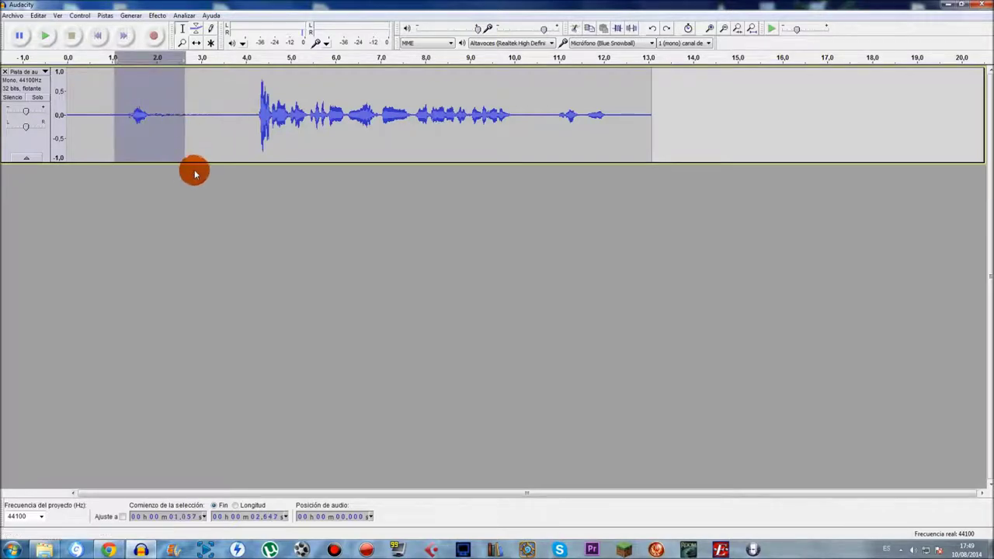
click(37, 16)
click(330, 188)
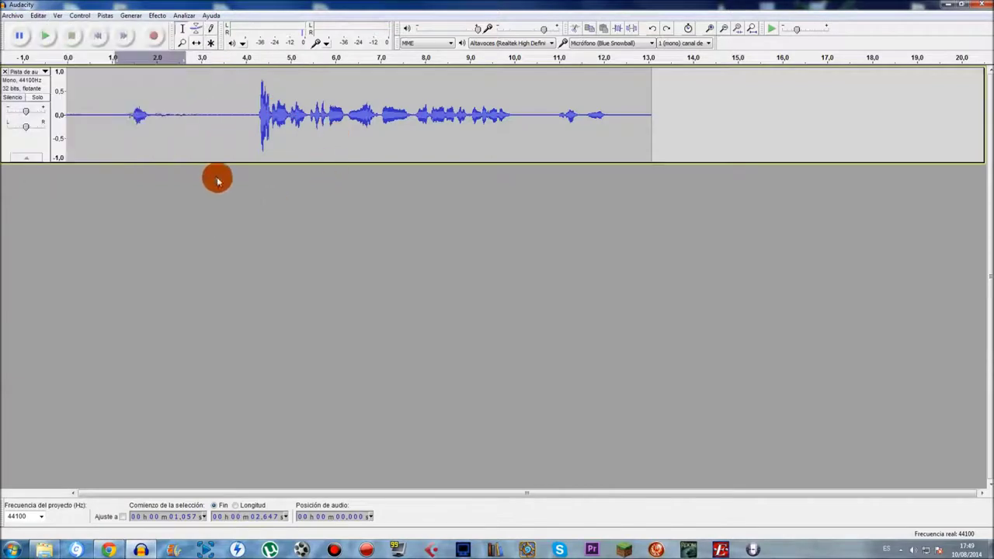
click(118, 107)
drag(117, 107, 167, 115)
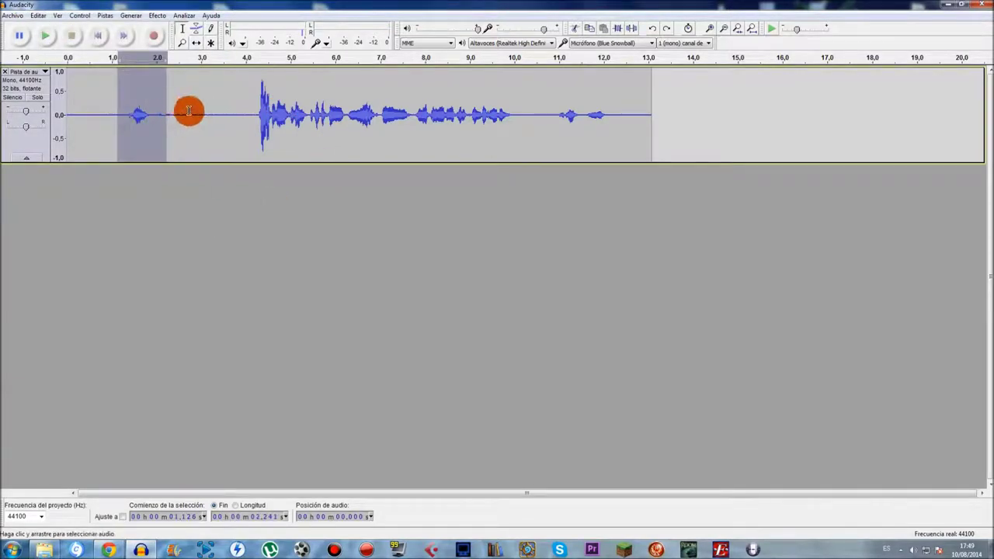
click(188, 113)
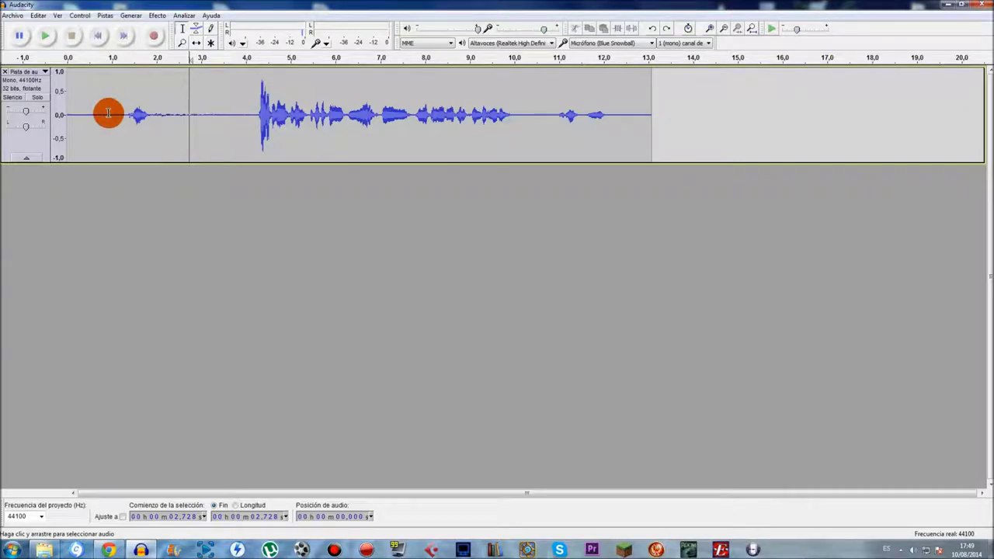
Step: Select the audio from about 0.6 s to 2.8 s, adjust both selection edges, and clear it by placing the cursor at about 0.9 s
drag(121, 114, 192, 115)
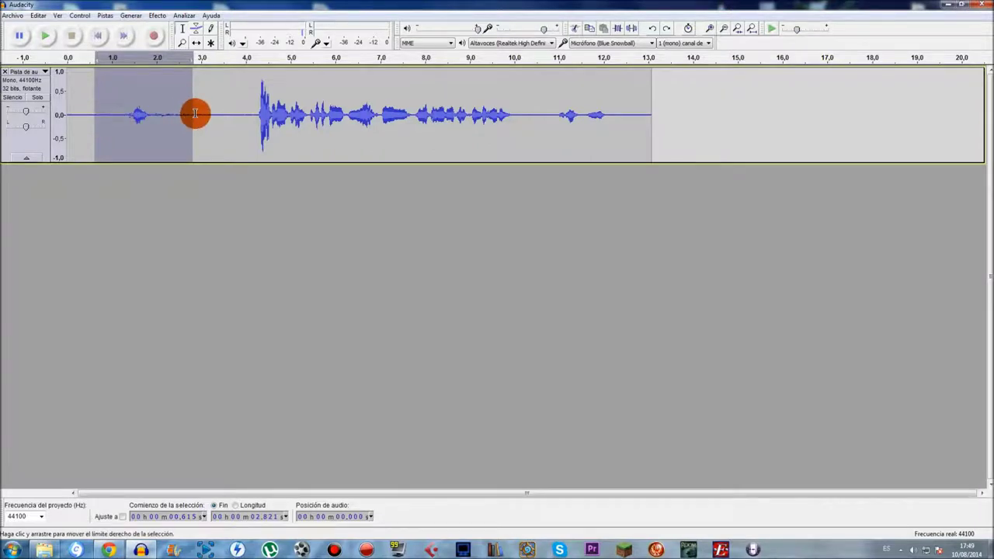
mouse_move(186, 116)
mouse_down()
mouse_move(204, 116)
mouse_move(122, 117)
mouse_move(288, 121)
mouse_move(163, 123)
mouse_move(198, 125)
mouse_move(180, 120)
mouse_up()
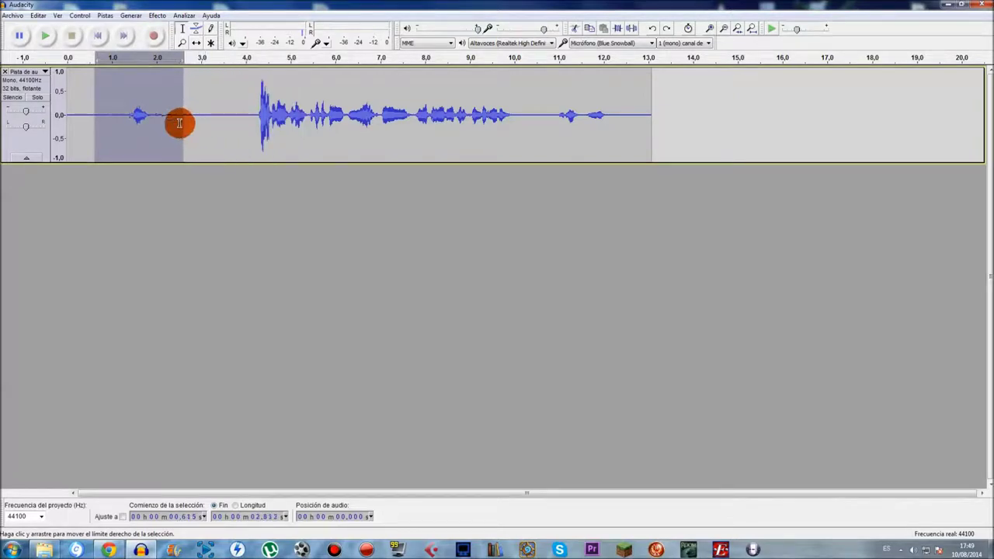
drag(98, 112, 113, 116)
click(108, 115)
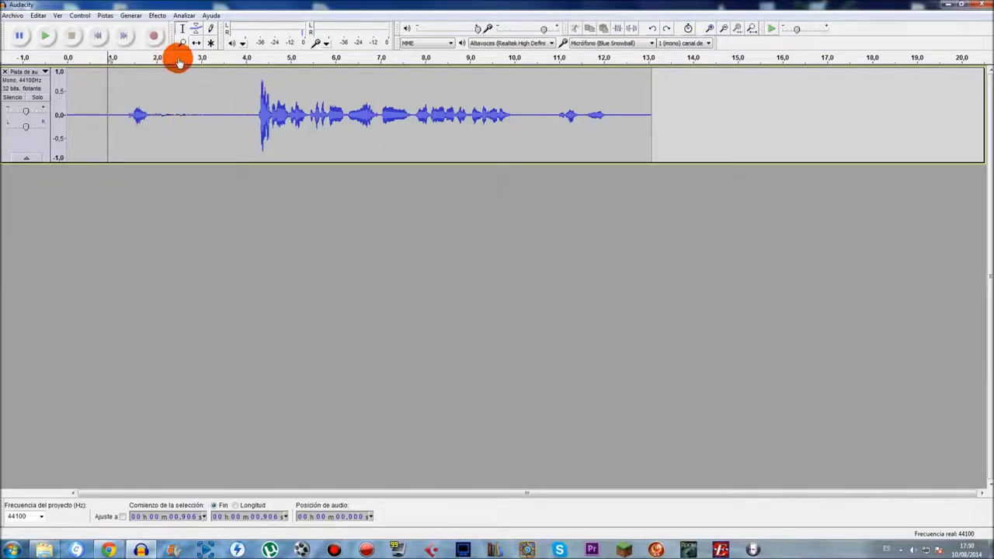
Step: Place the cursor at about 2.7 s, select the whole clip, and clear the selection with the cursor at about 3.5 s
click(191, 106)
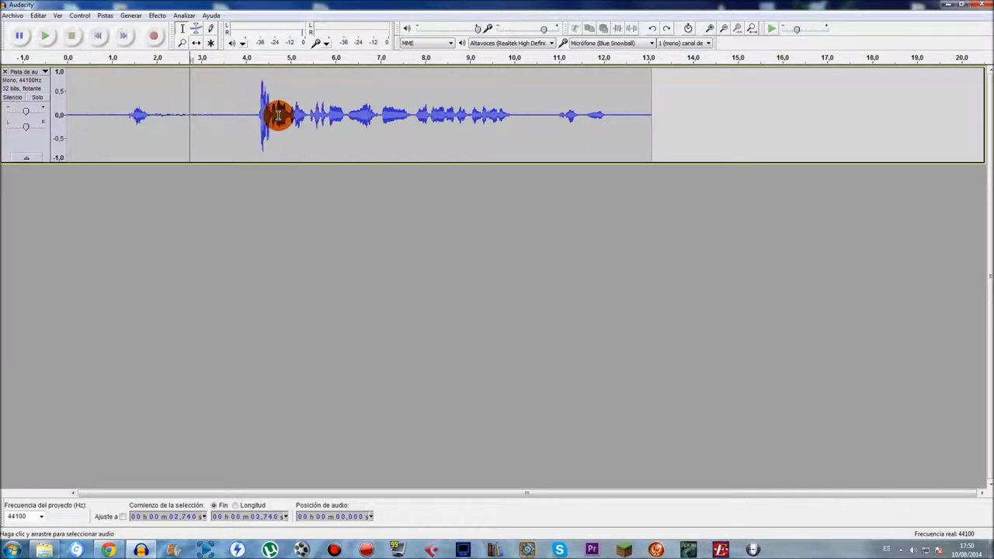
double_click(342, 130)
double_click(320, 116)
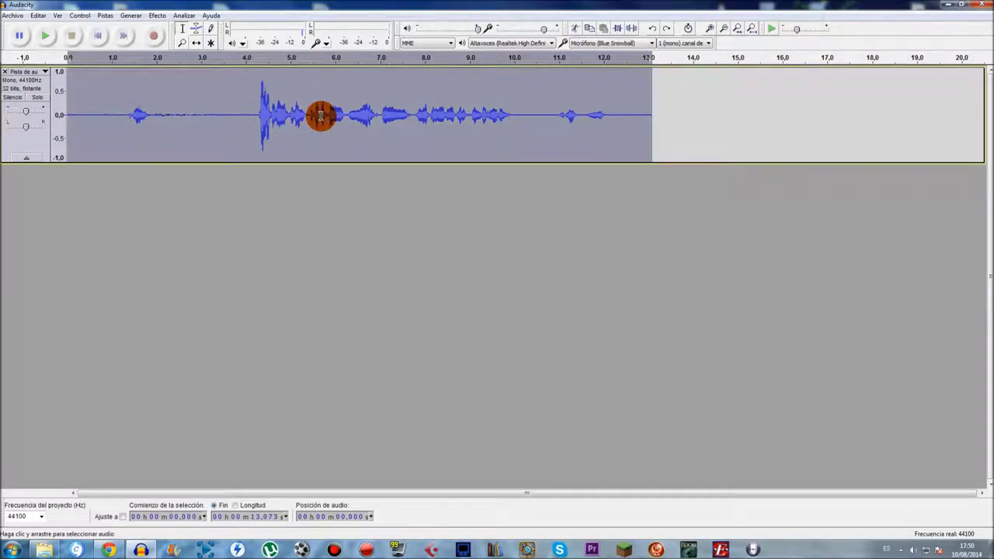
click(226, 129)
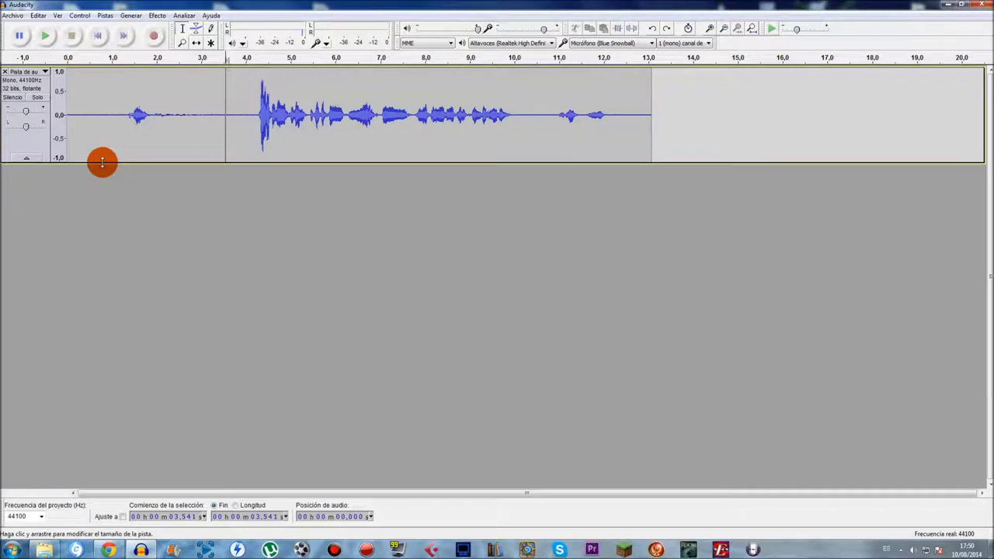
Step: Select and delete all the audio in the track, then undo the deletion
key(ctrl+a)
key(Delete)
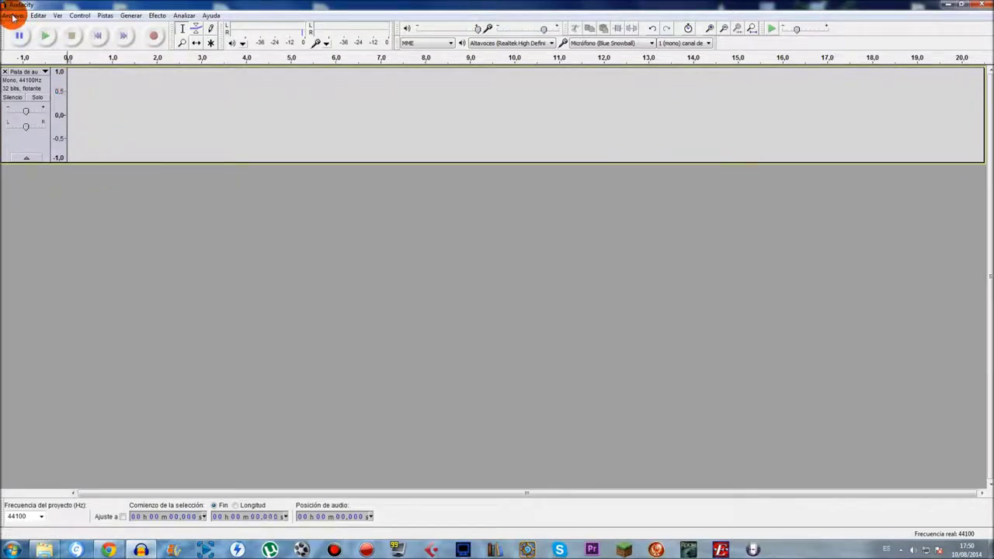
key(ctrl+z)
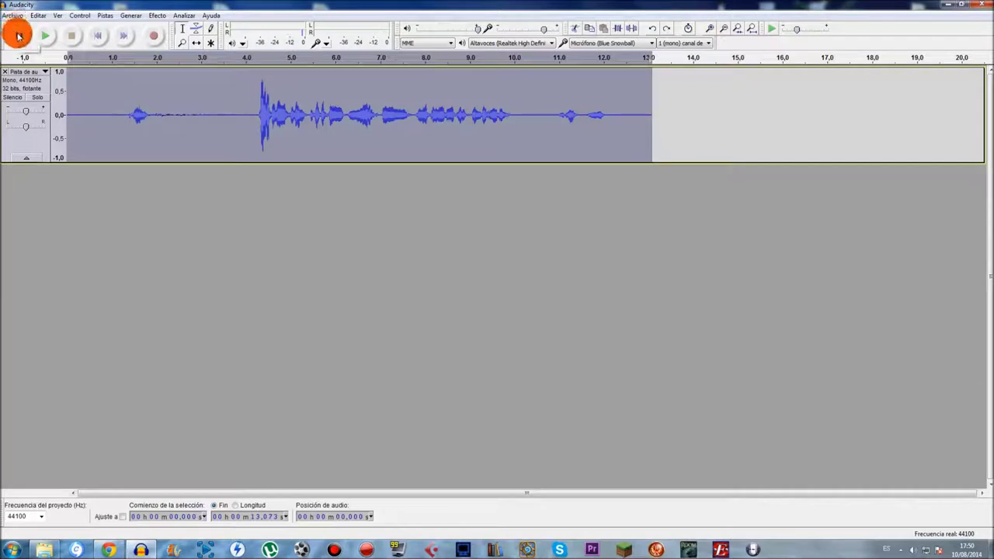
Step: Select the entire track's audio twice, clearing the selection each time by placing the cursor in the waveform
click(265, 118)
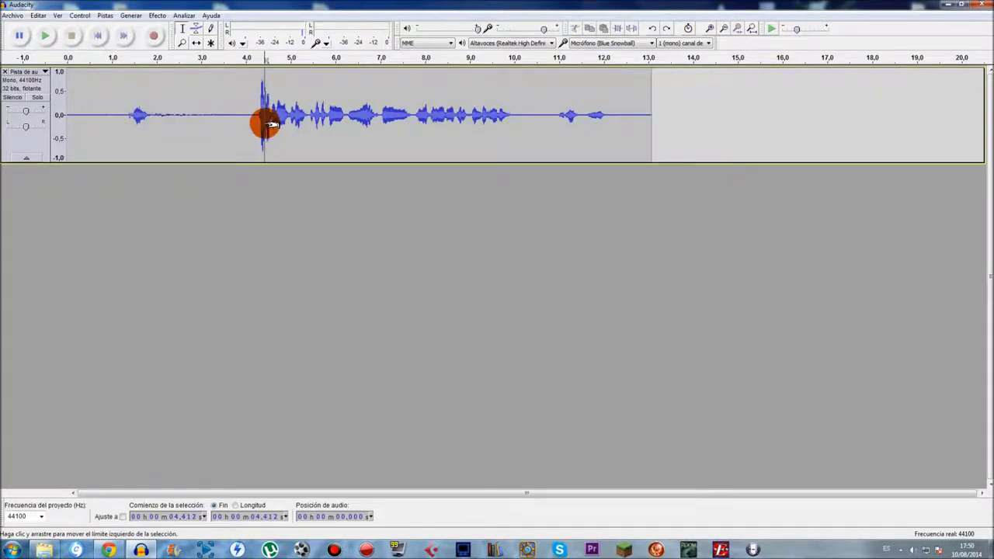
key(ctrl+a)
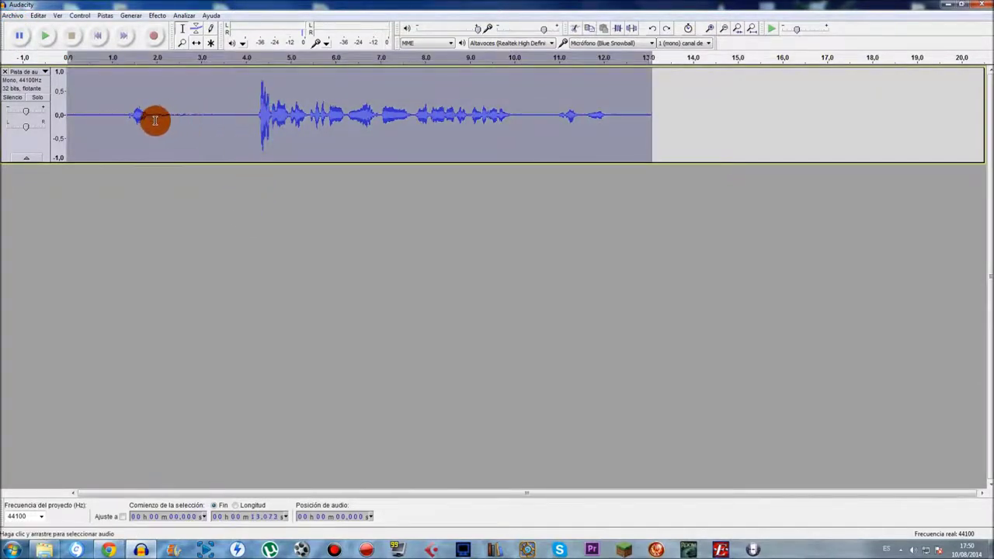
click(247, 121)
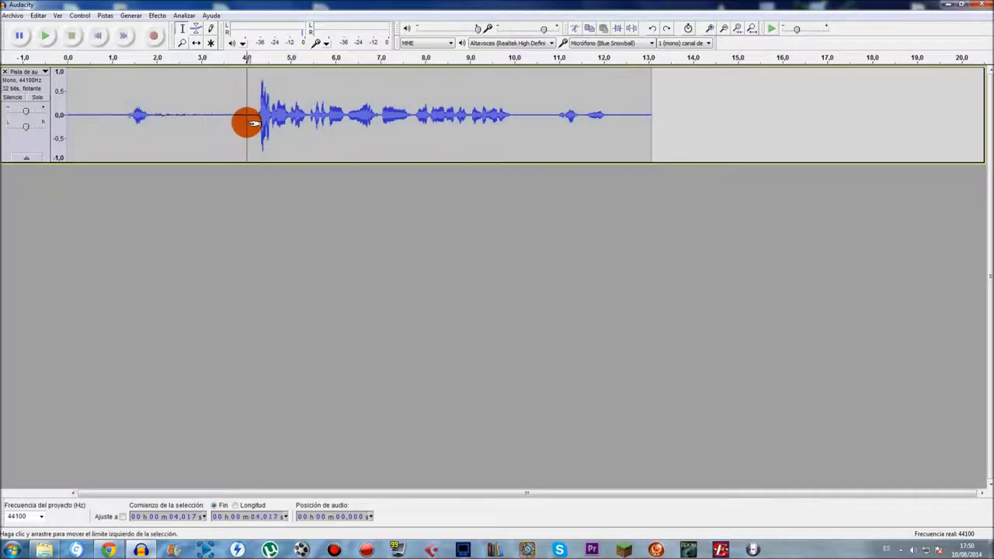
click(28, 142)
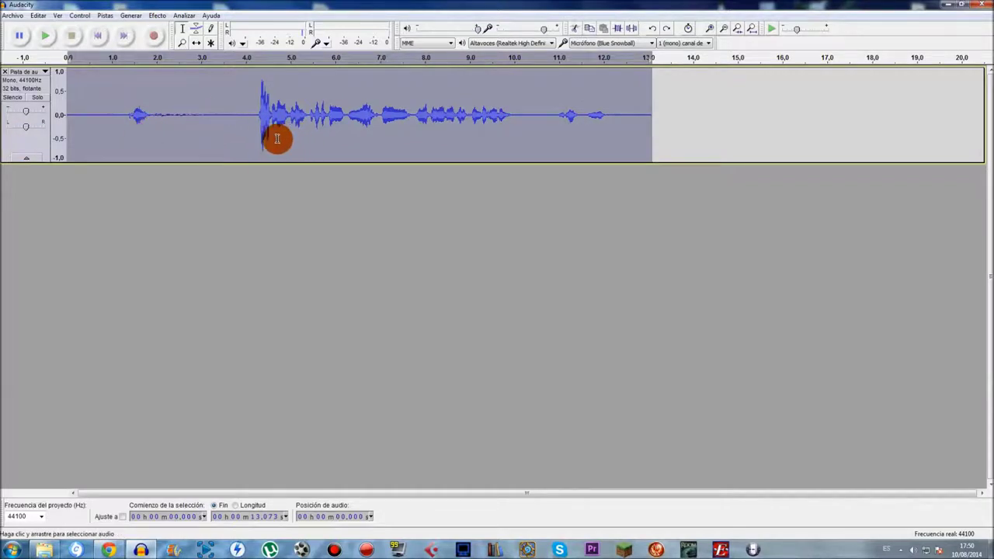
click(105, 95)
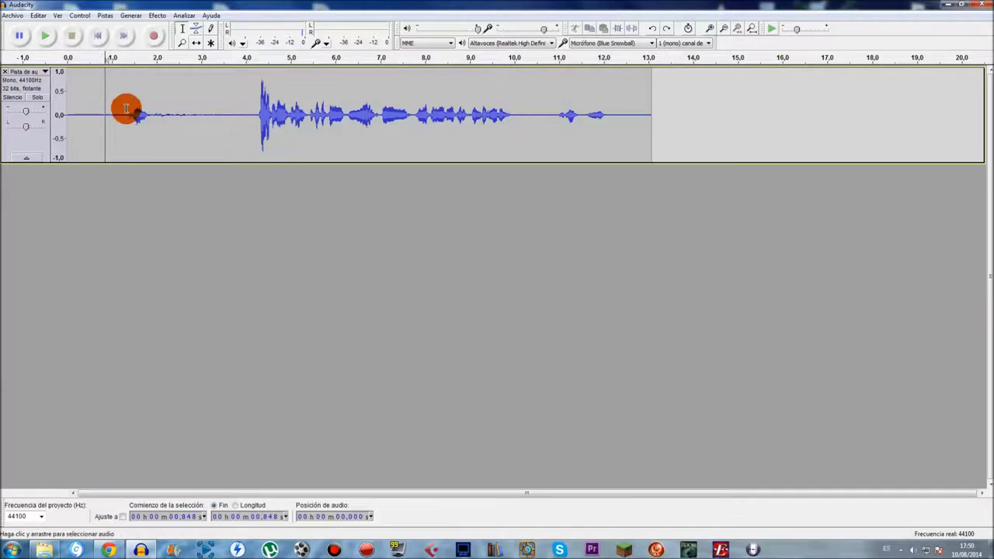
Step: Cut the audio from about 1.2 s to 2.2 s and undo the cut
drag(122, 110, 162, 116)
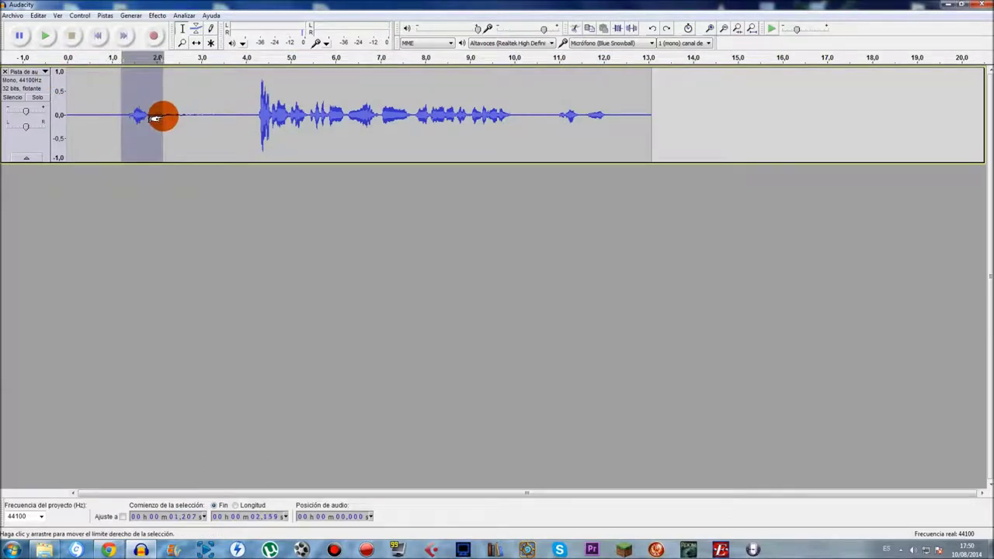
key(Delete)
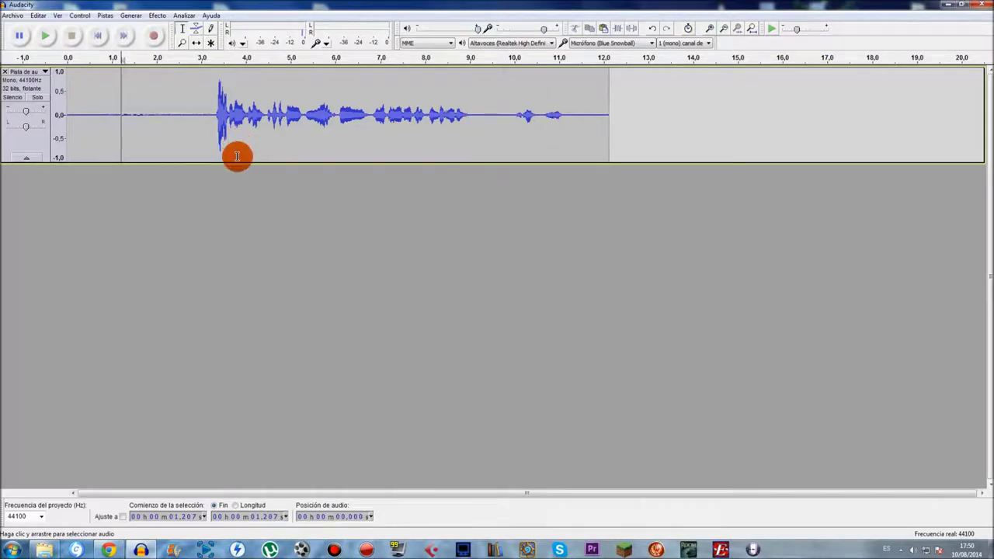
key(ctrl+z)
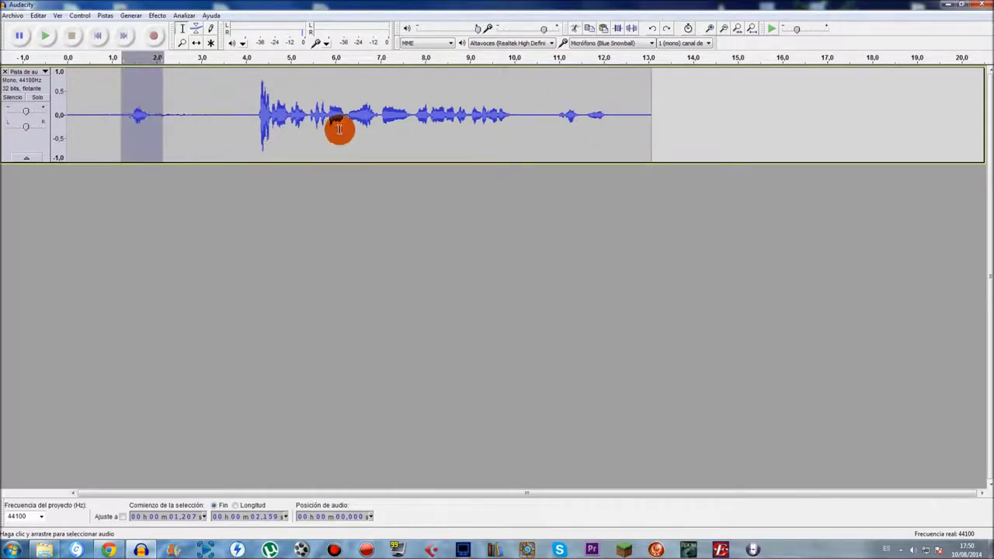
Step: Paste the cut audio after the clip at about 14 s and undo the paste
click(693, 104)
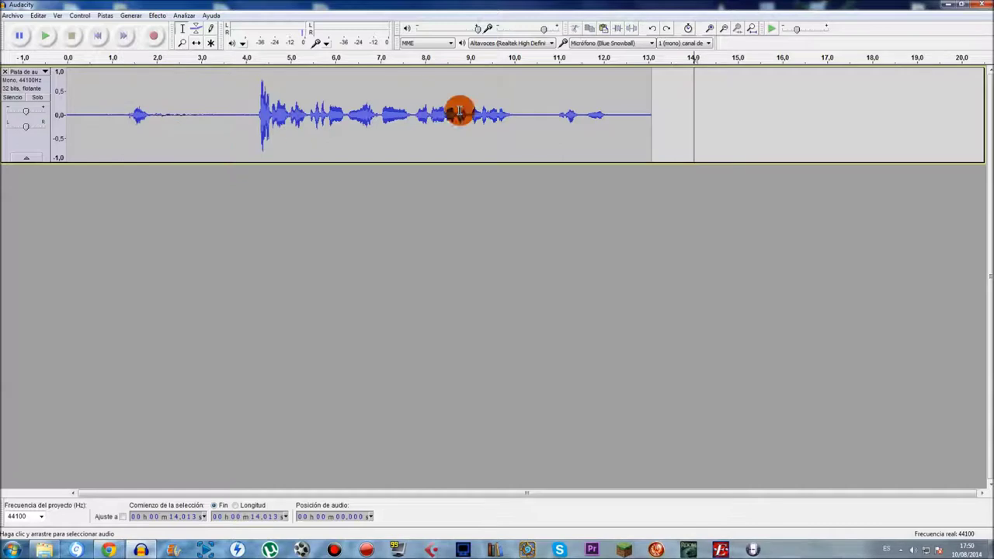
key(ctrl+v)
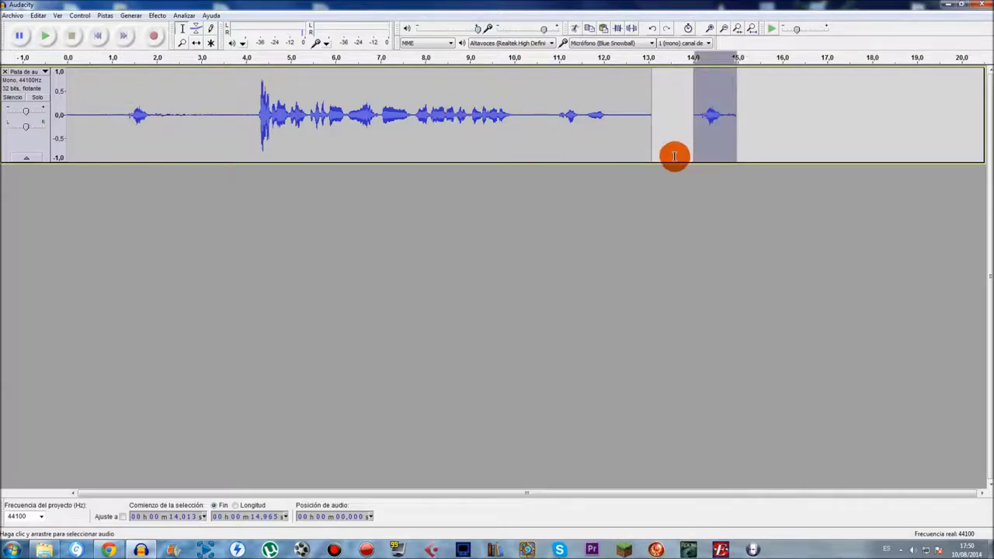
key(ctrl+z)
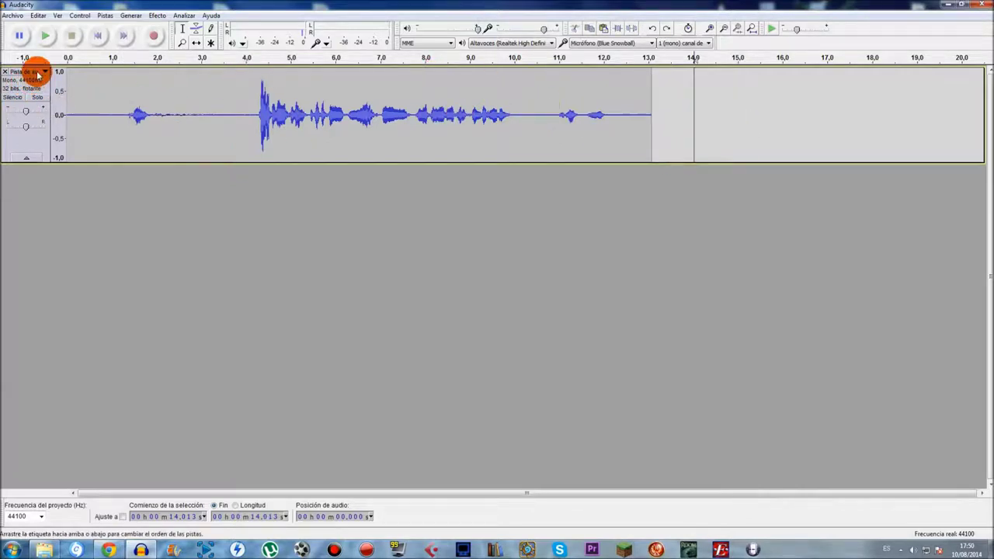
Step: Collapse the audio track, stretch it back to about its former height, and open the track's options
click(28, 160)
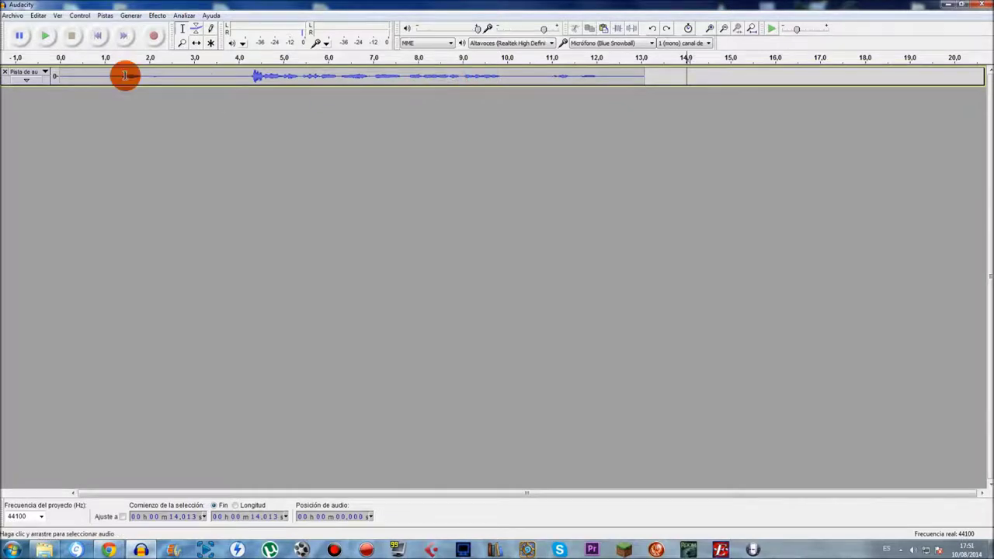
drag(98, 85, 97, 167)
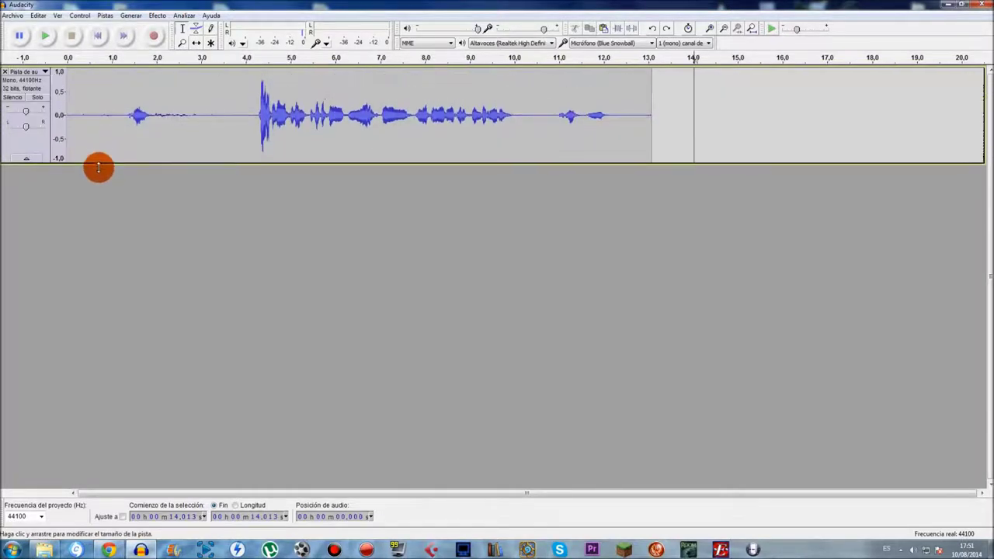
click(45, 72)
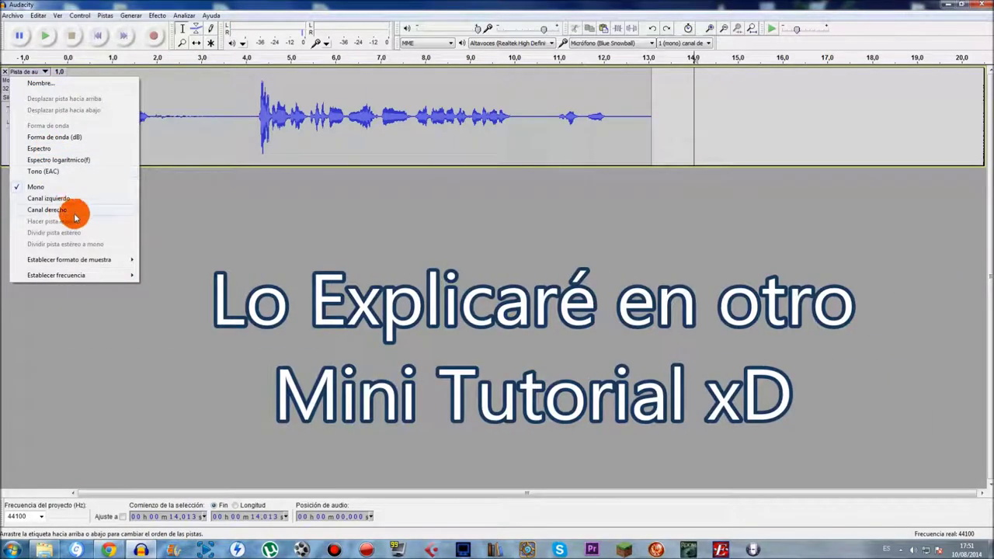
Step: Mute the existing track, record a second audio track starting at about 3 s, and remove the new track
key(Escape)
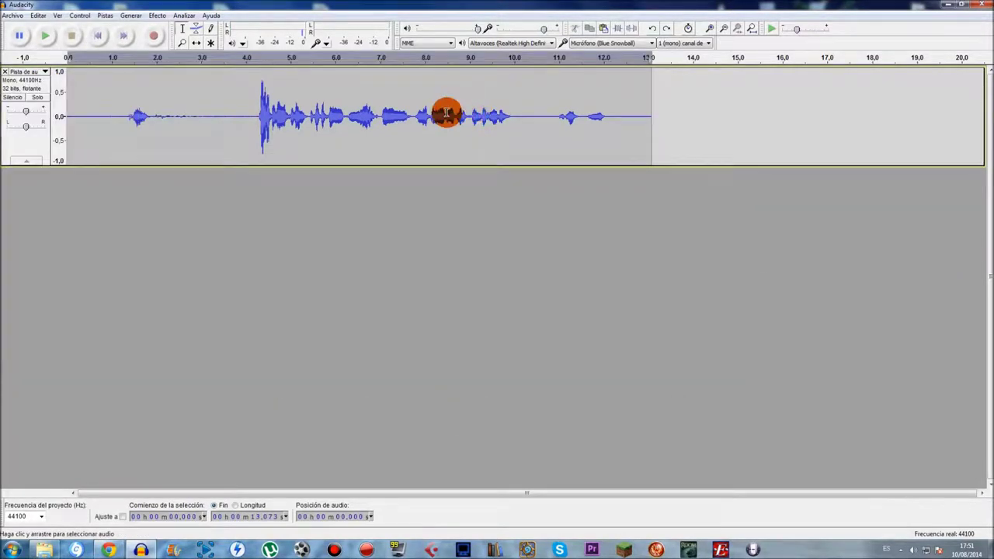
click(200, 86)
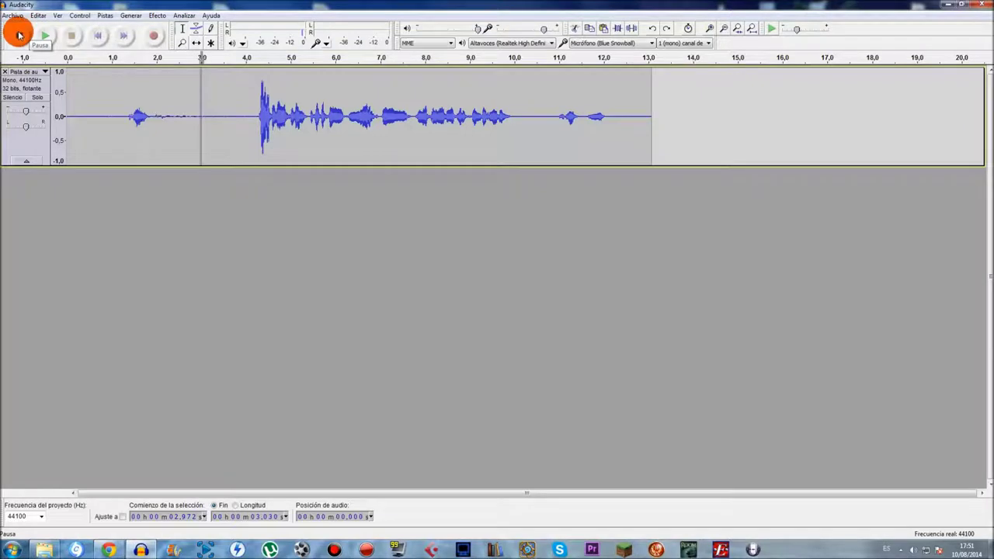
click(14, 96)
click(153, 36)
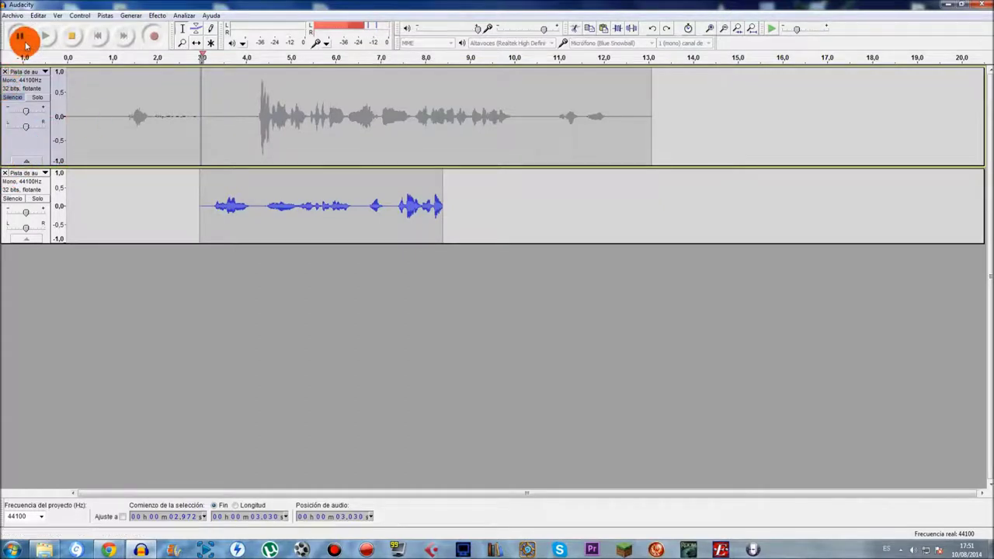
click(71, 37)
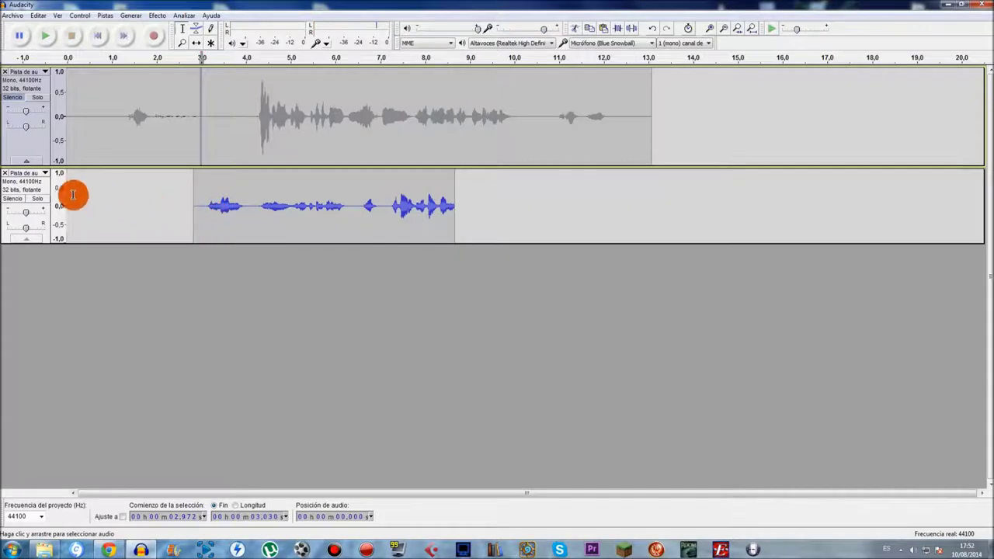
click(4, 173)
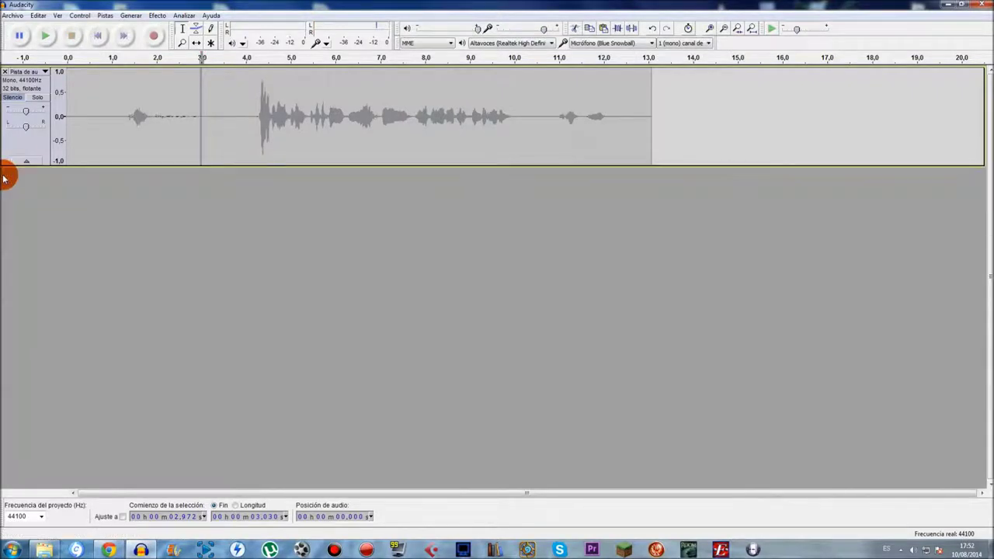
Step: Review the list of available effects and zoom the timeline in and out around the muted clip
click(158, 16)
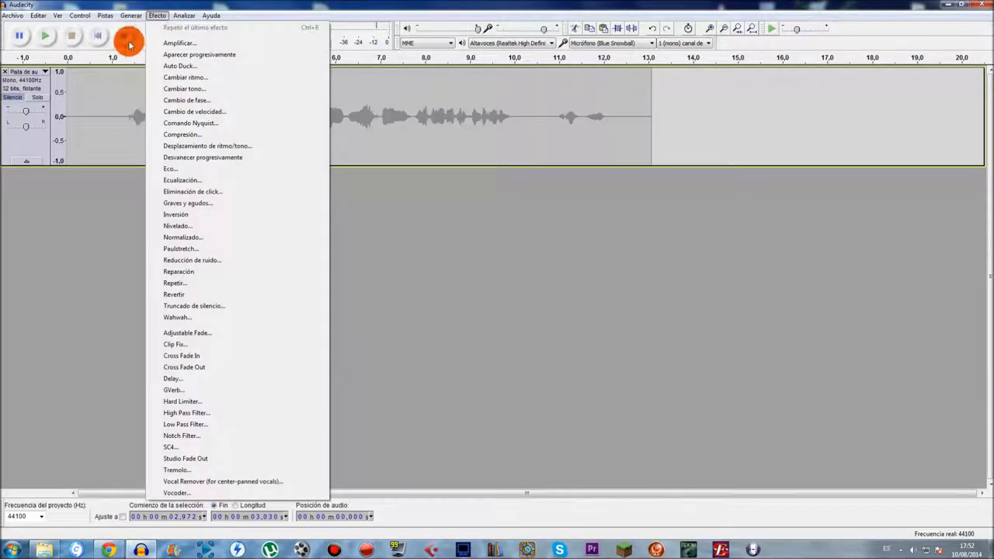
click(106, 95)
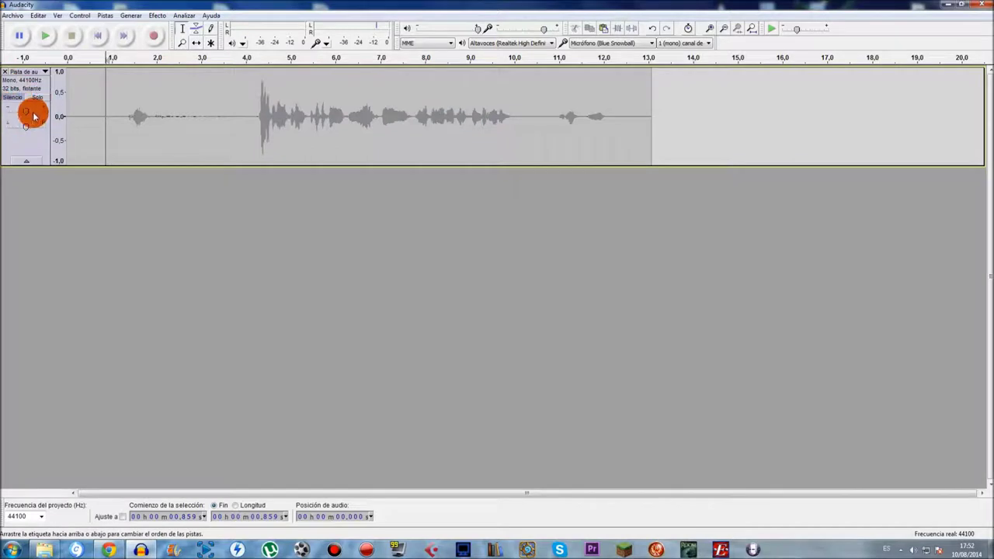
click(714, 31)
click(722, 30)
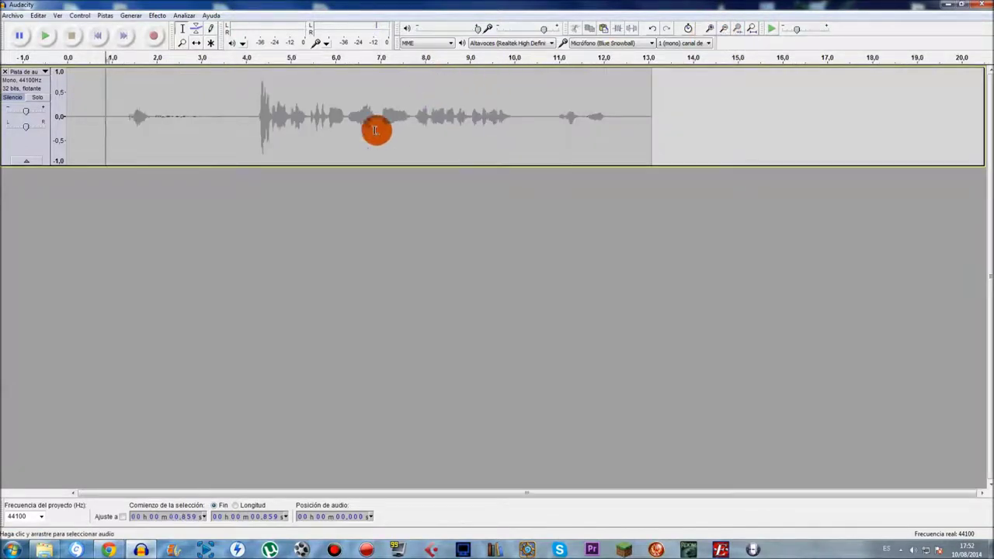
key(ctrl+1)
key(ctrl+1)
key(ctrl+3)
key(ctrl+3)
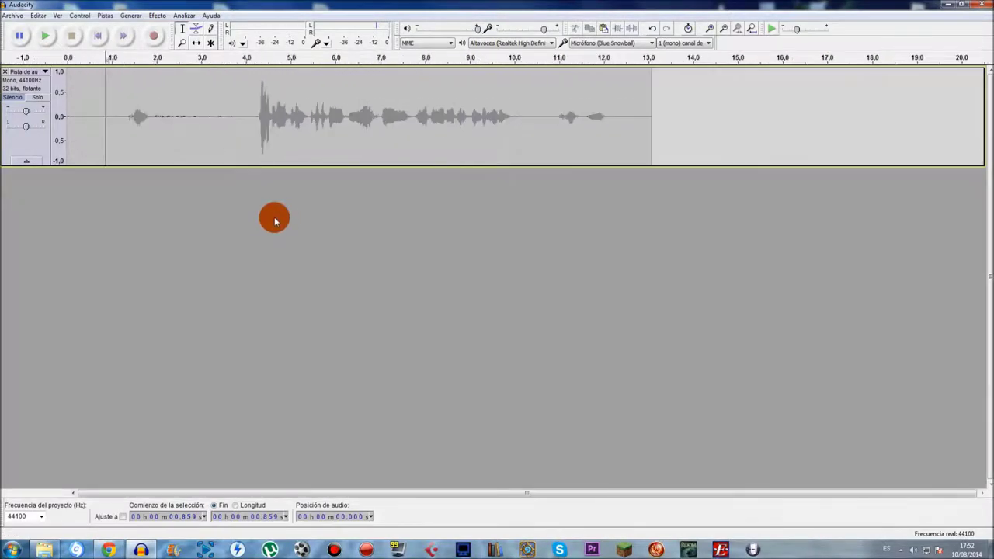
key(ctrl+3)
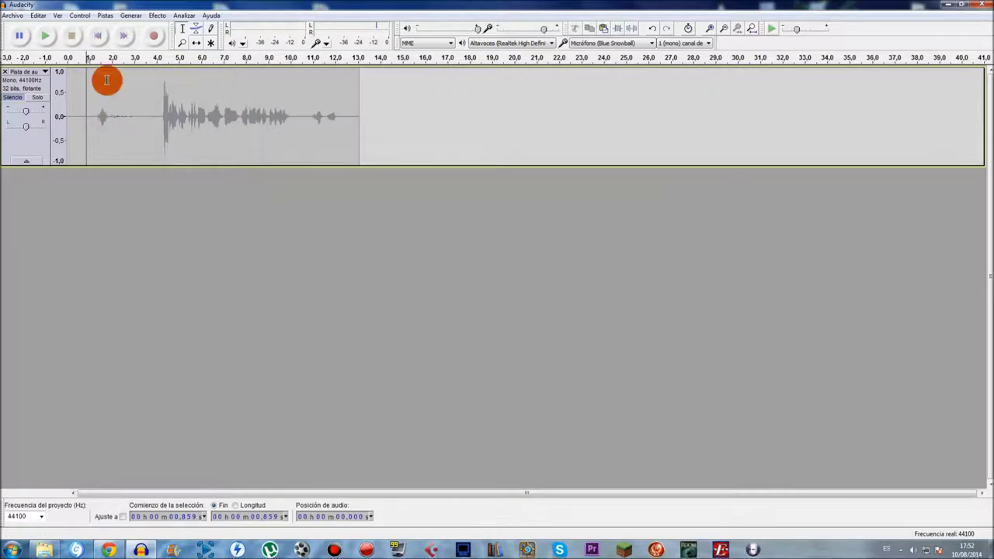
Step: Unmute the track, select its entire audio, and clear the selection by placing the cursor at about 1 s
click(21, 99)
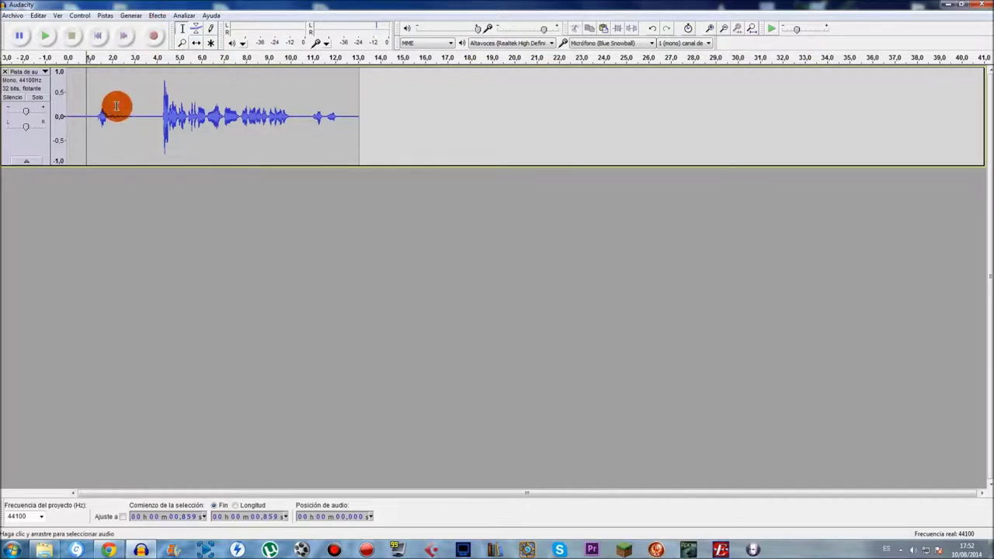
click(43, 144)
key(space)
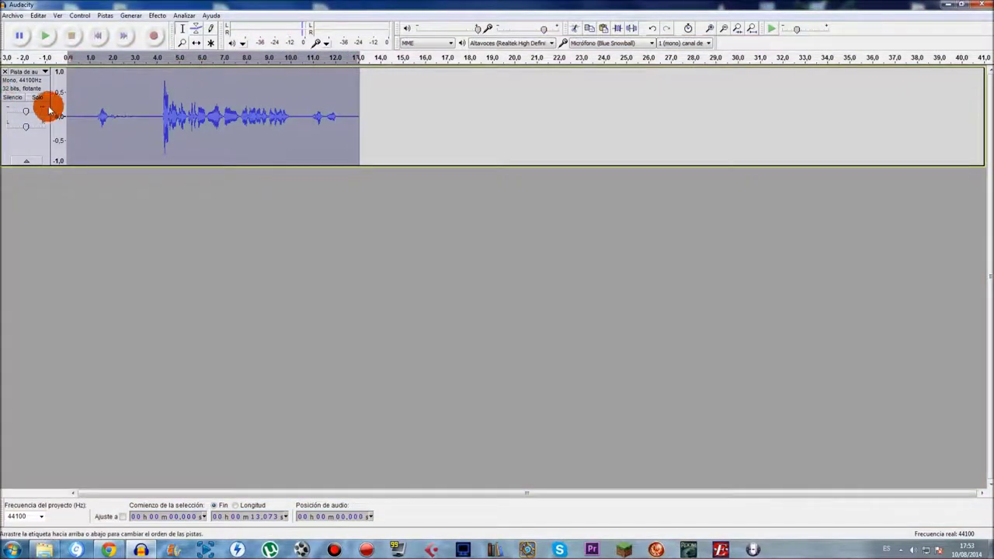
click(89, 121)
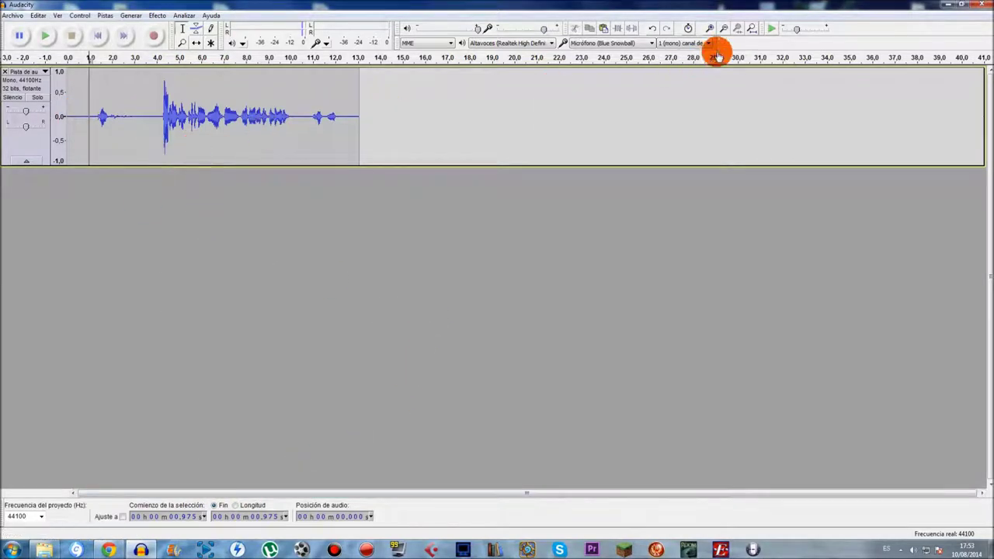
Step: Examine the list of effects without a selection and again with the track's entire audio selected
click(708, 29)
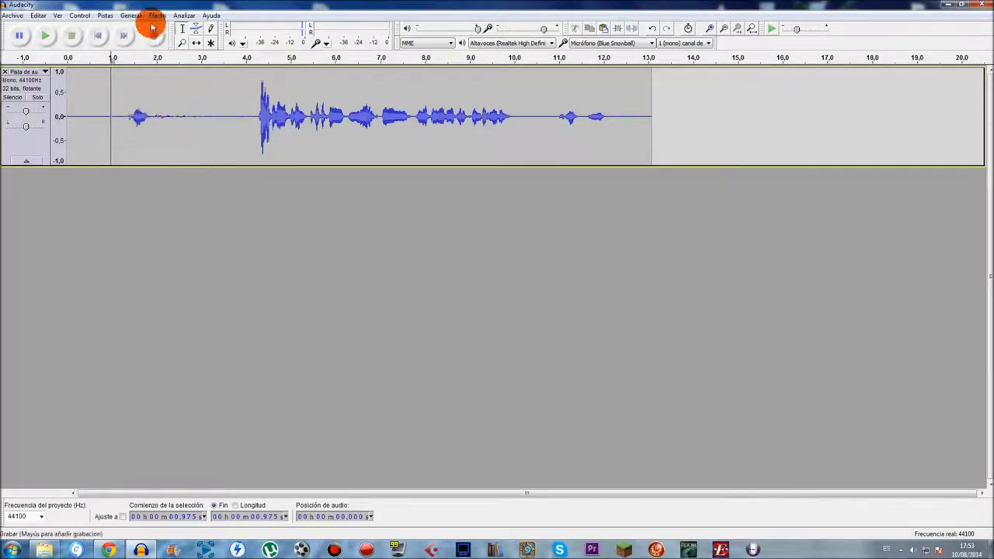
click(157, 16)
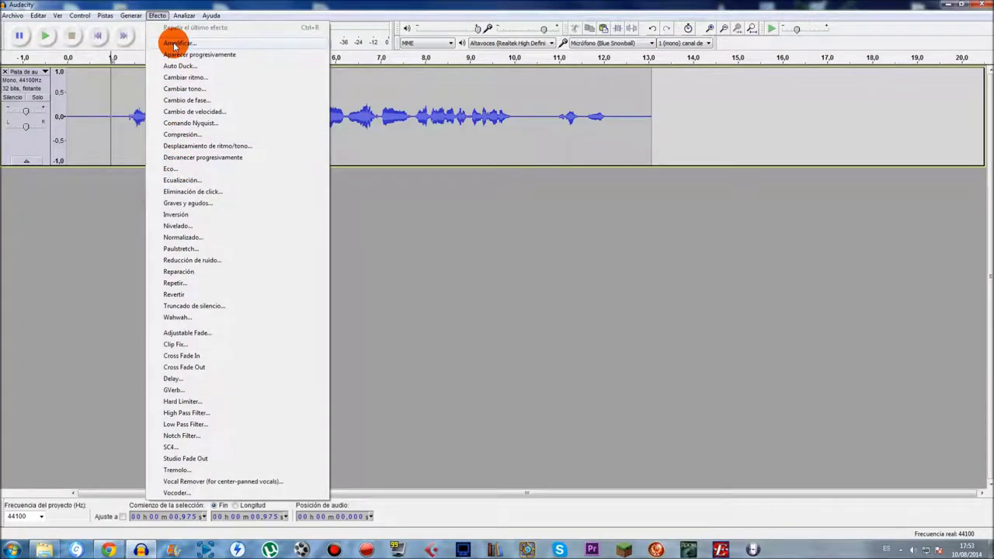
click(111, 89)
double_click(111, 89)
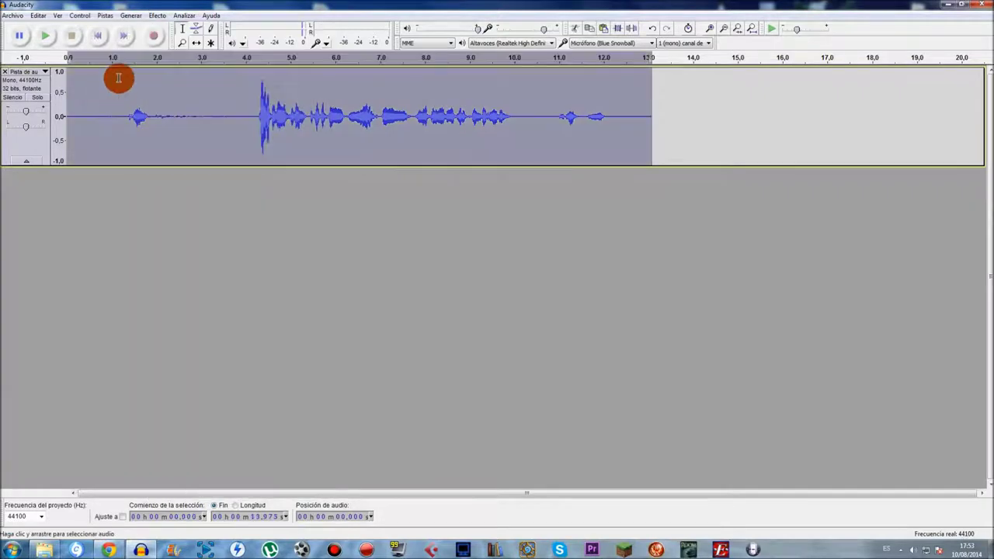
click(155, 15)
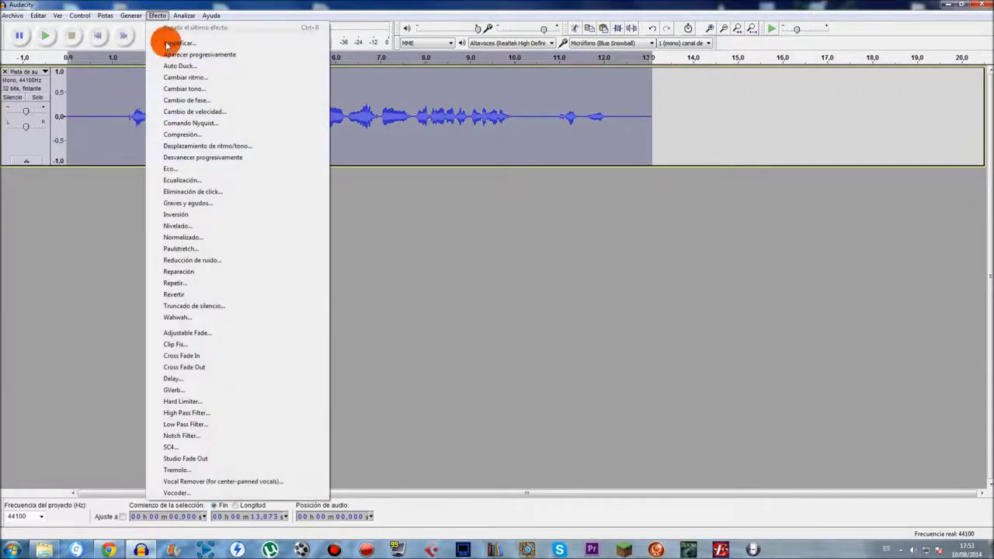
click(97, 86)
Step: Select the audio from about 0.7 s to 2.7 s and examine the effects available for it
drag(97, 85, 187, 93)
click(156, 17)
click(158, 17)
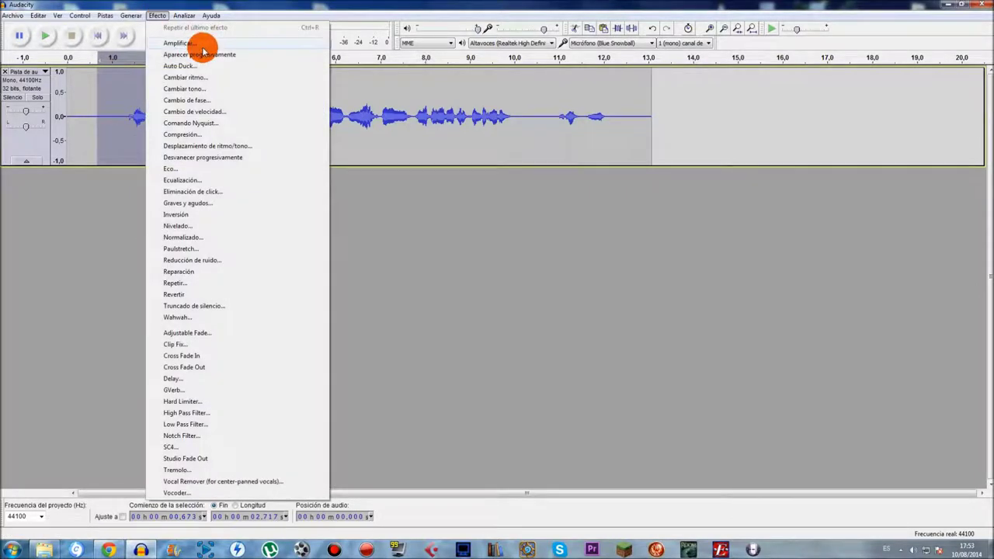
click(98, 96)
double_click(240, 100)
click(158, 15)
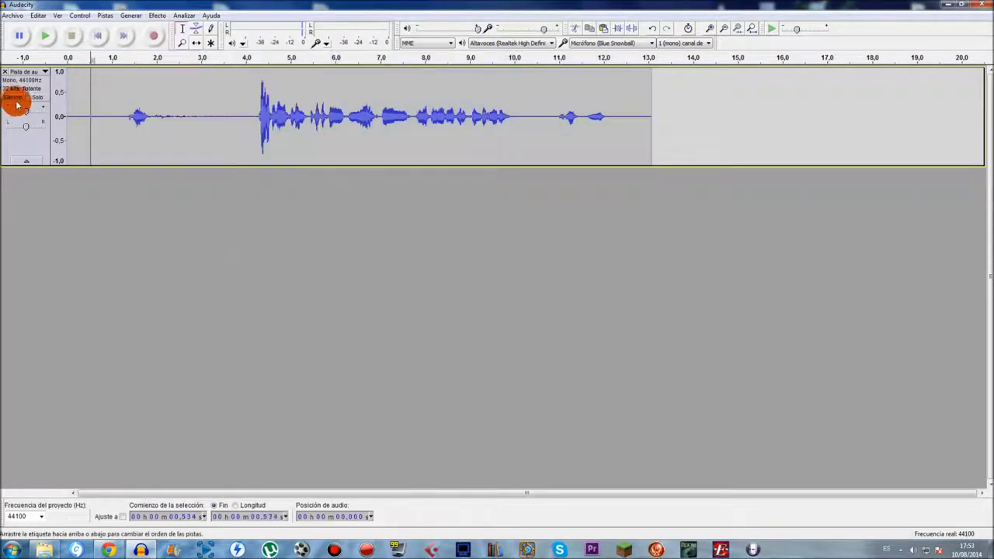
Step: Select about 1.2 s to 2.2 s and the track's entire audio in turn, clearing the selection with the cursor at about 1.3 s
drag(122, 109, 165, 111)
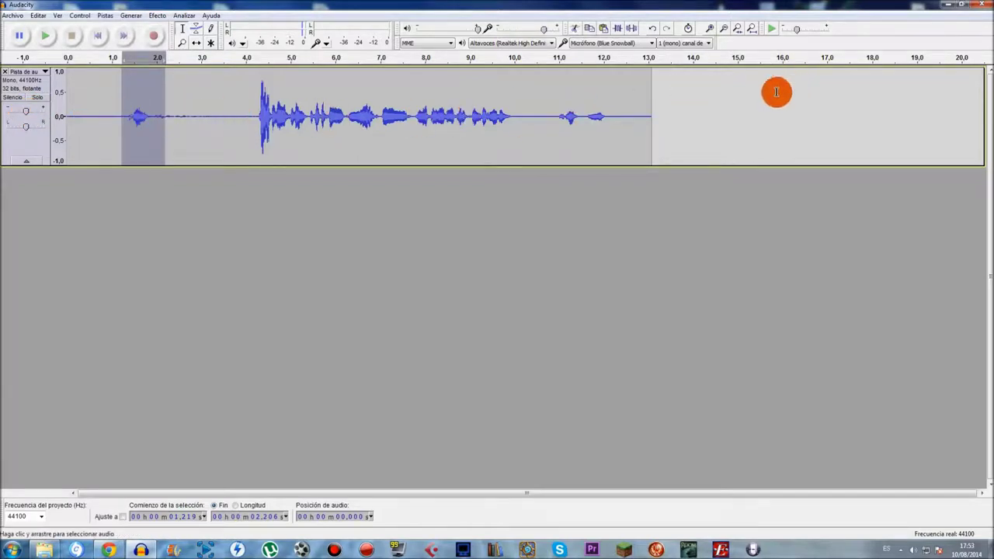
double_click(98, 88)
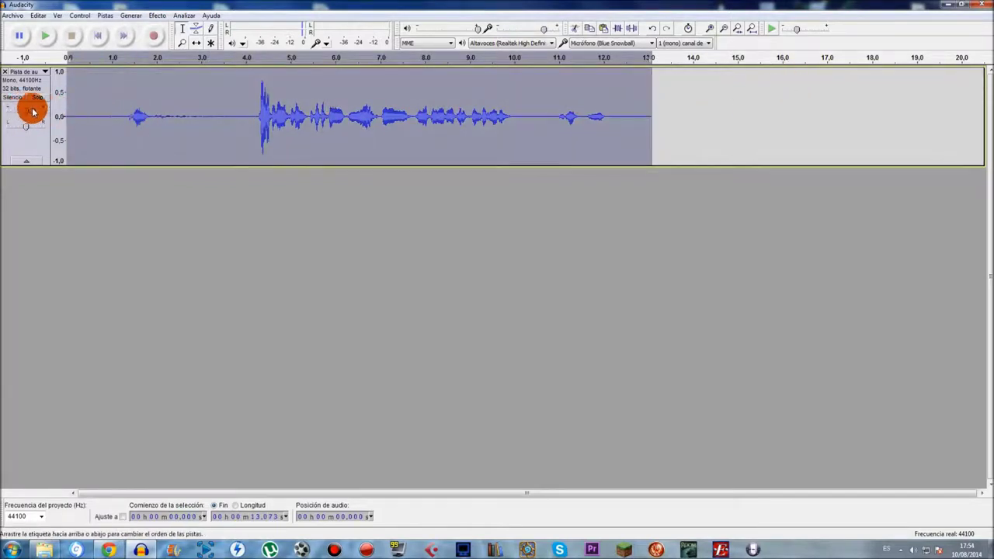
click(126, 113)
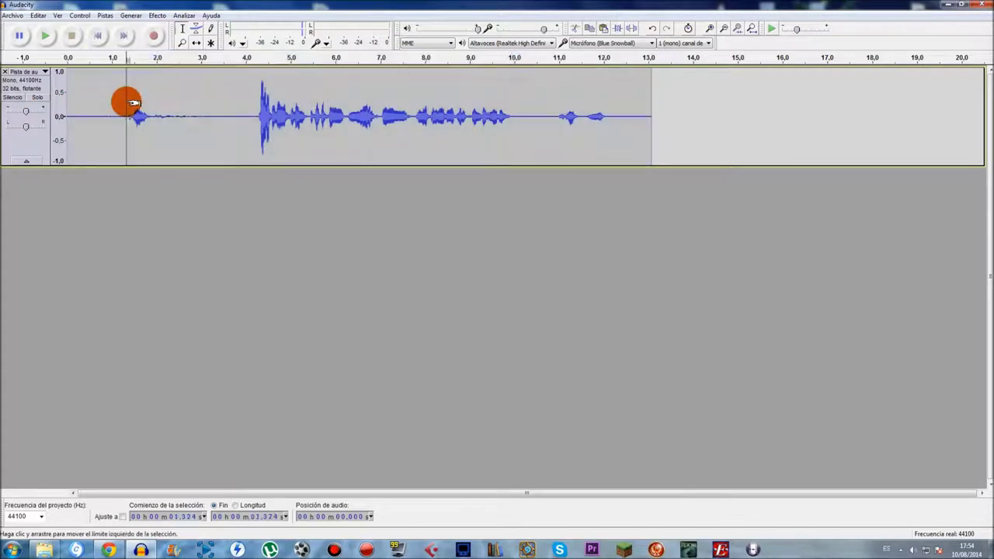
Step: Play the track from its beginning past the quiet passage and stop playback
click(66, 116)
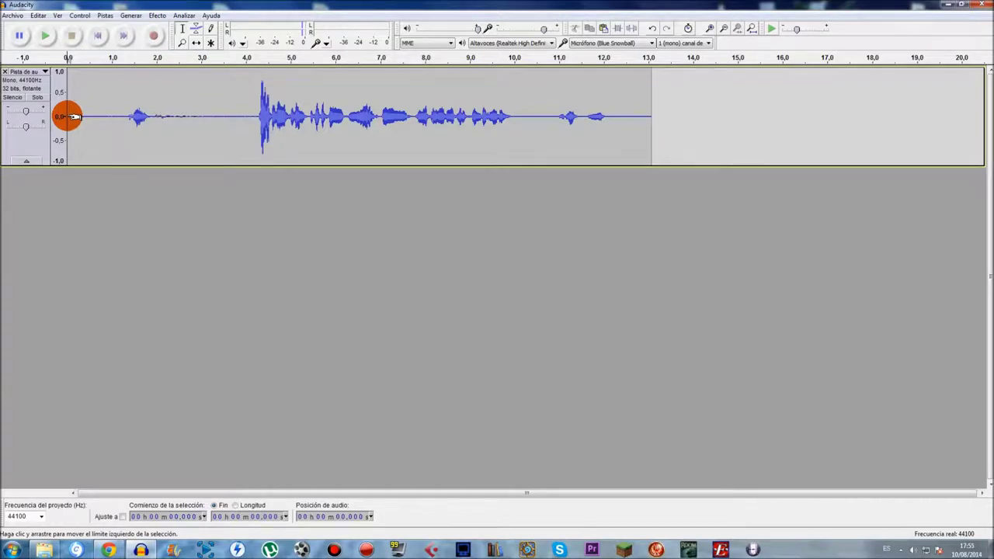
key(space)
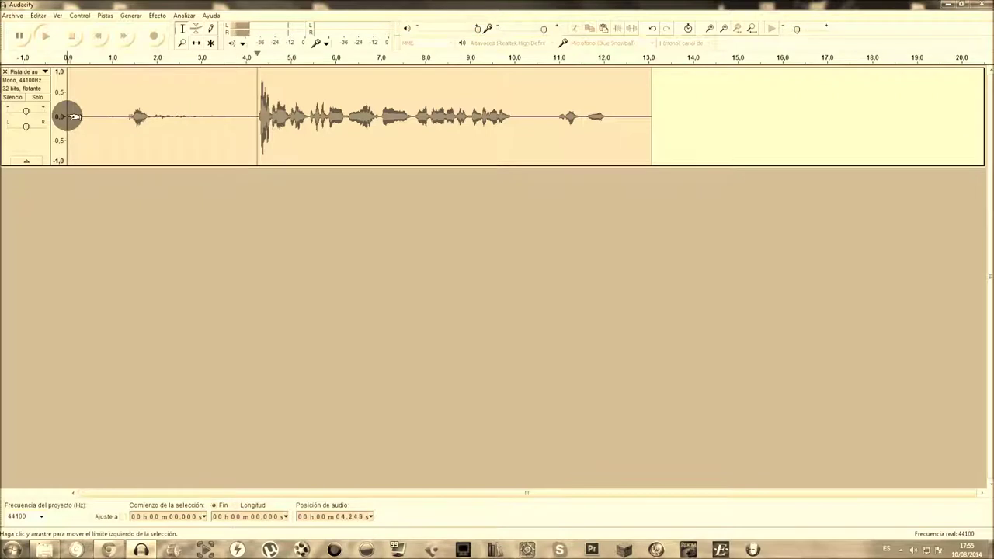
key(space)
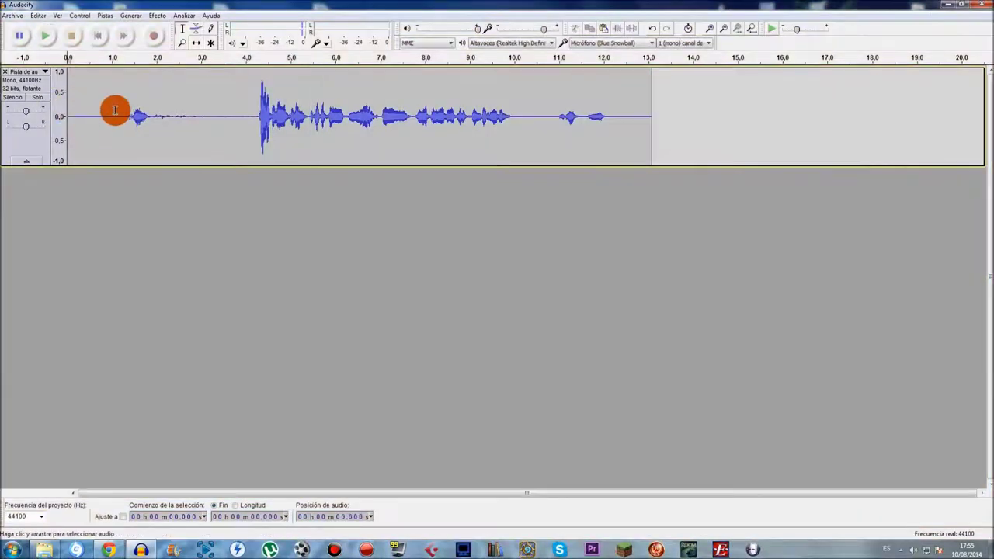
Step: Select and play short passages at about 1.1 to 2.1 s, 2.2 to 3.8 s, and 3.0 to 3.4 s
drag(118, 117, 161, 118)
key(space)
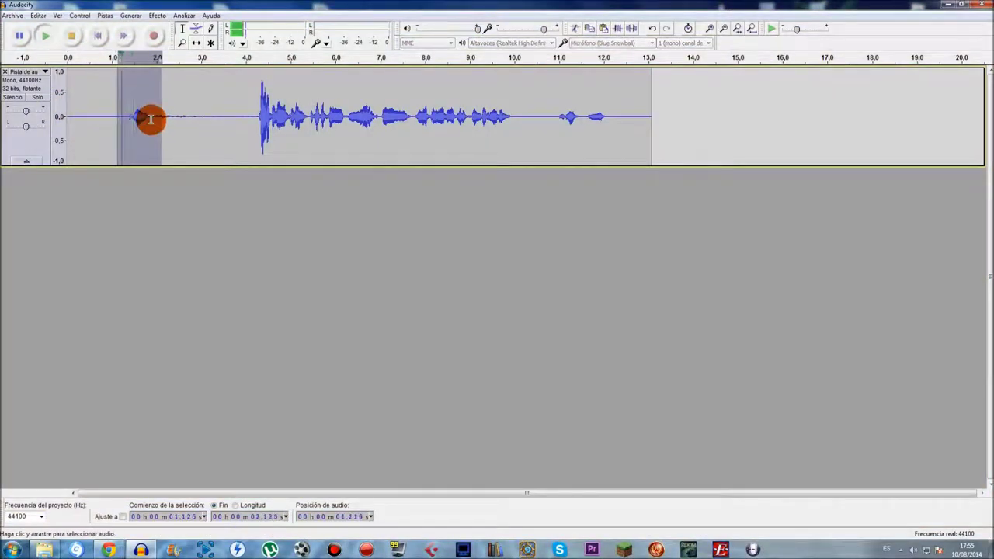
drag(165, 117, 234, 118)
key(space)
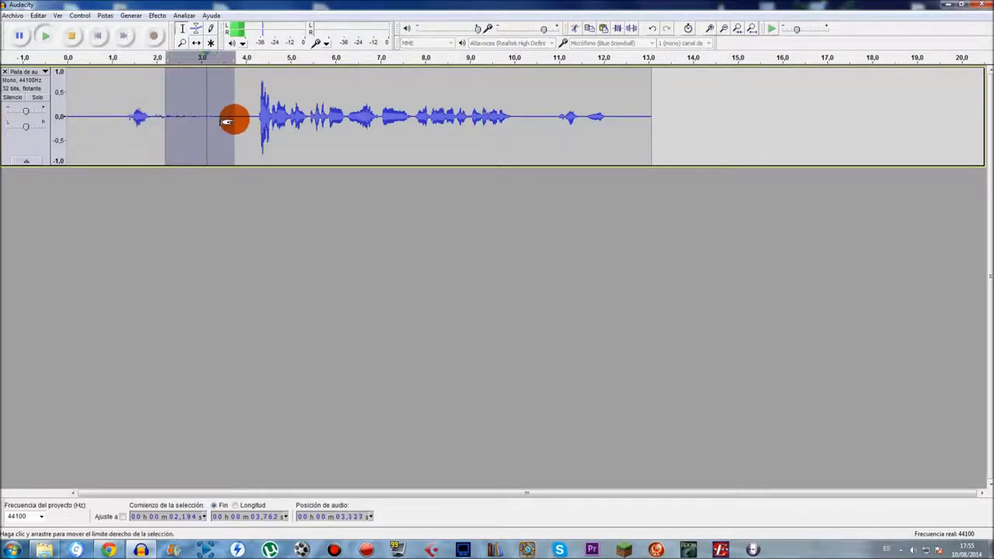
mouse_move(188, 122)
mouse_down()
mouse_move(226, 122)
mouse_move(201, 124)
mouse_up()
key(space)
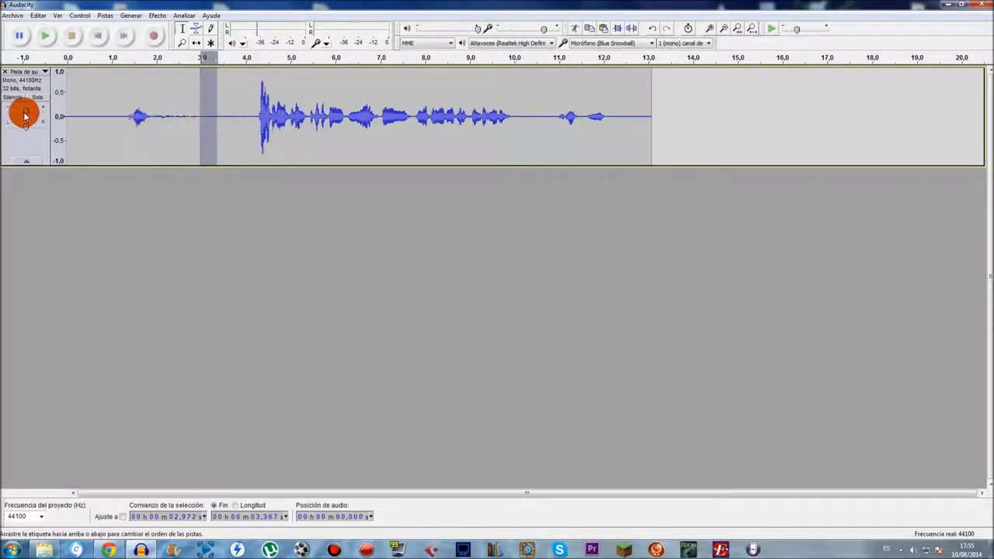
Step: Play the passages at about 0 to 0.8 s and 2.4 to 3.4 s with the track's gain raised, and restore the gain
drag(106, 109, 26, 106)
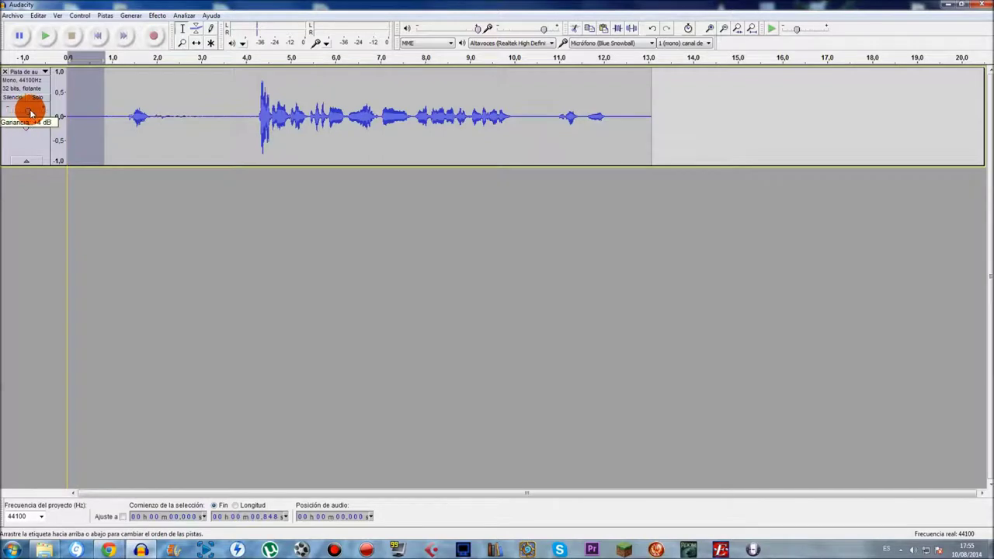
key(space)
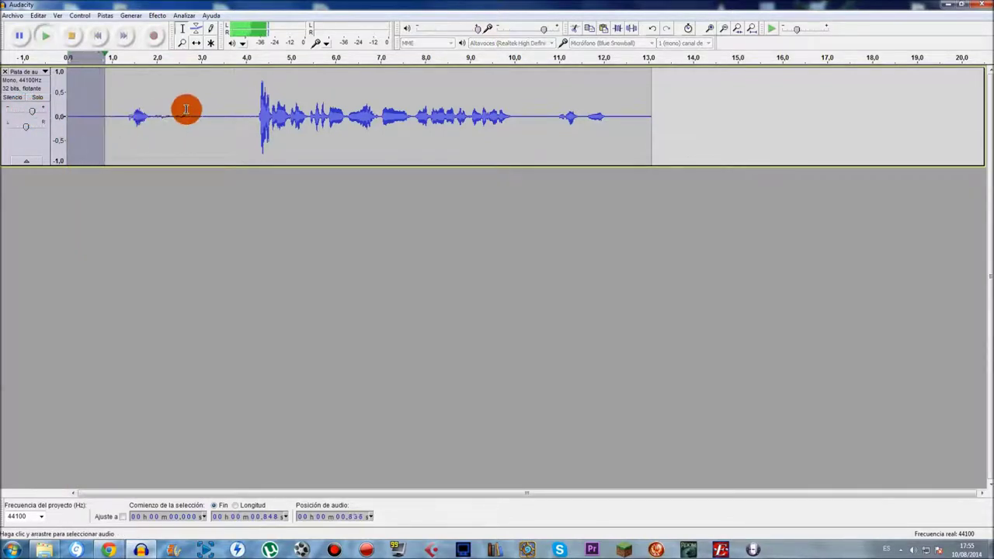
click(173, 111)
drag(173, 111, 217, 117)
key(space)
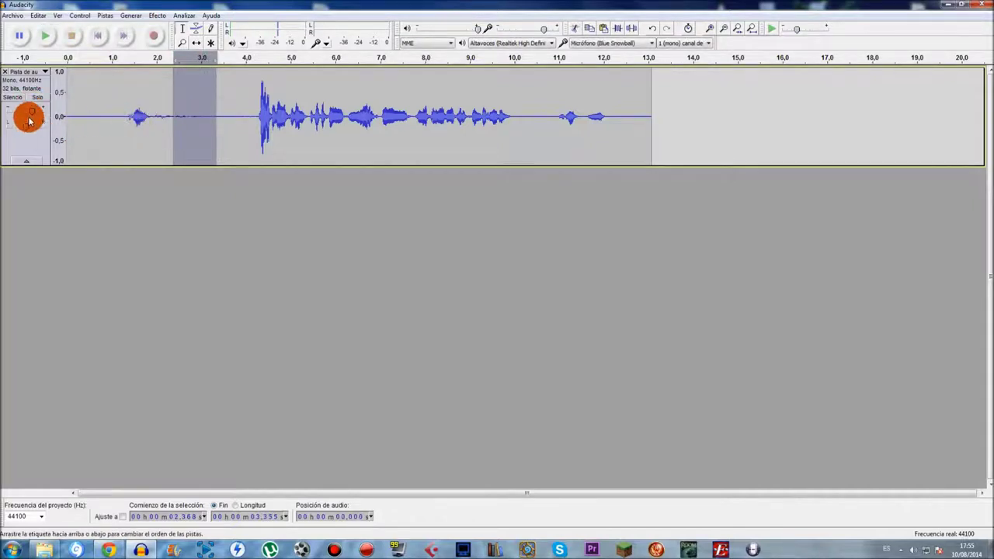
drag(32, 112, 25, 112)
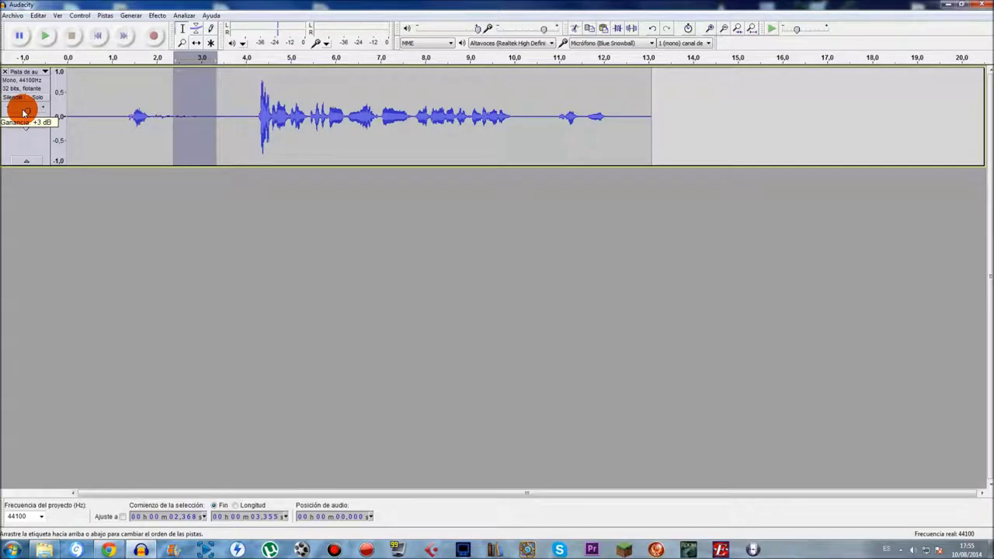
Step: Check the effects list, replay the selected passage, and select and play the audio from about 2.7 s to 3.5 s
click(157, 16)
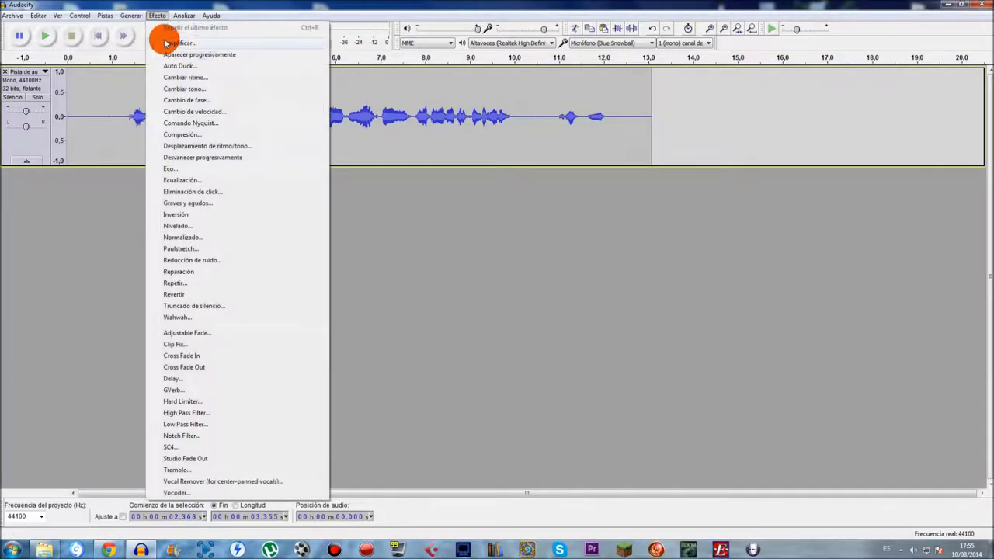
click(214, 4)
key(space)
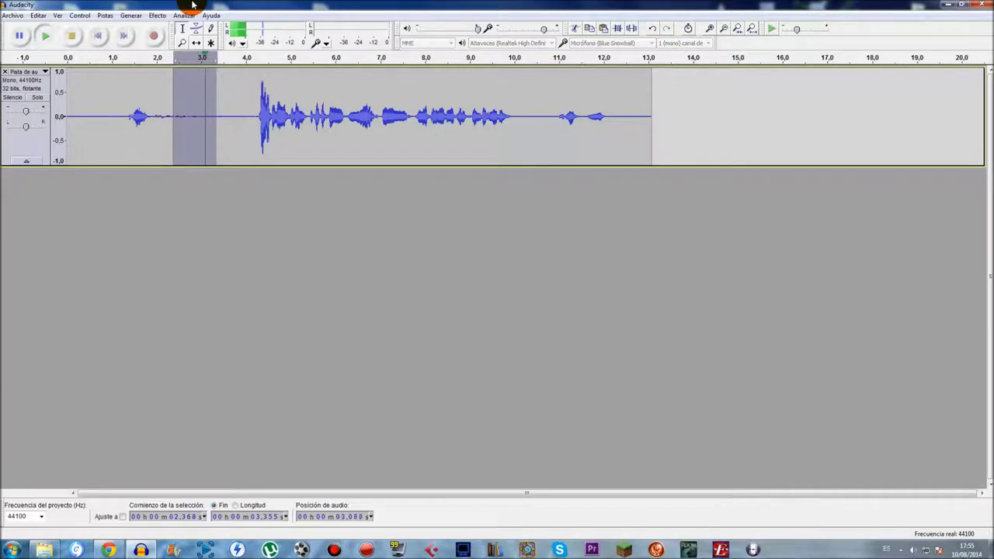
drag(217, 103, 189, 116)
key(space)
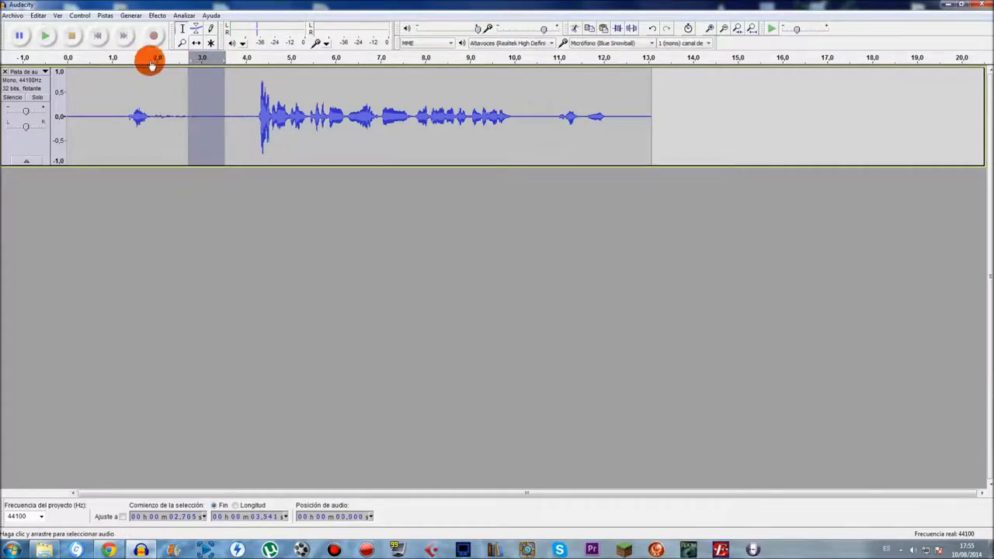
Step: Try amplifying the selected passage by 10 dB, listen to it, and undo the amplification
click(157, 16)
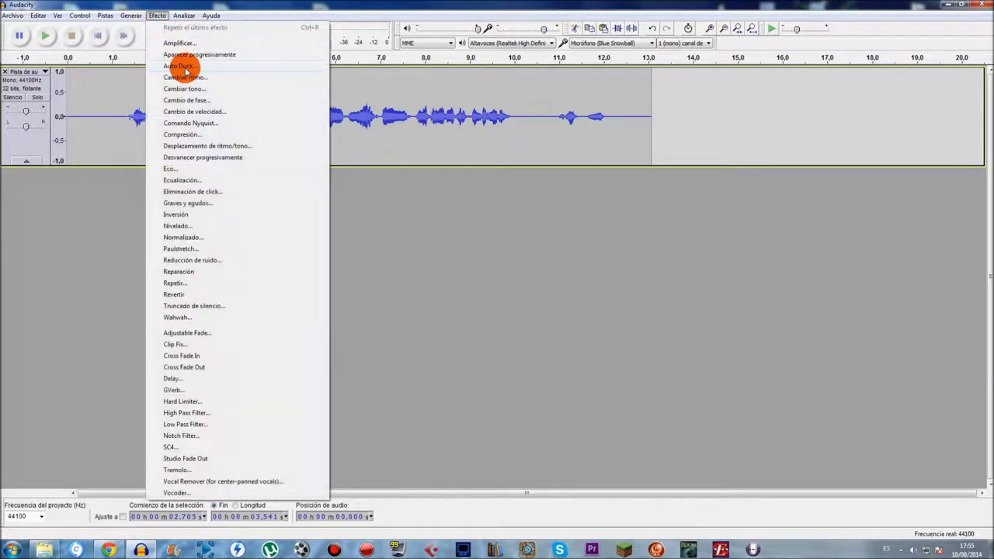
click(183, 43)
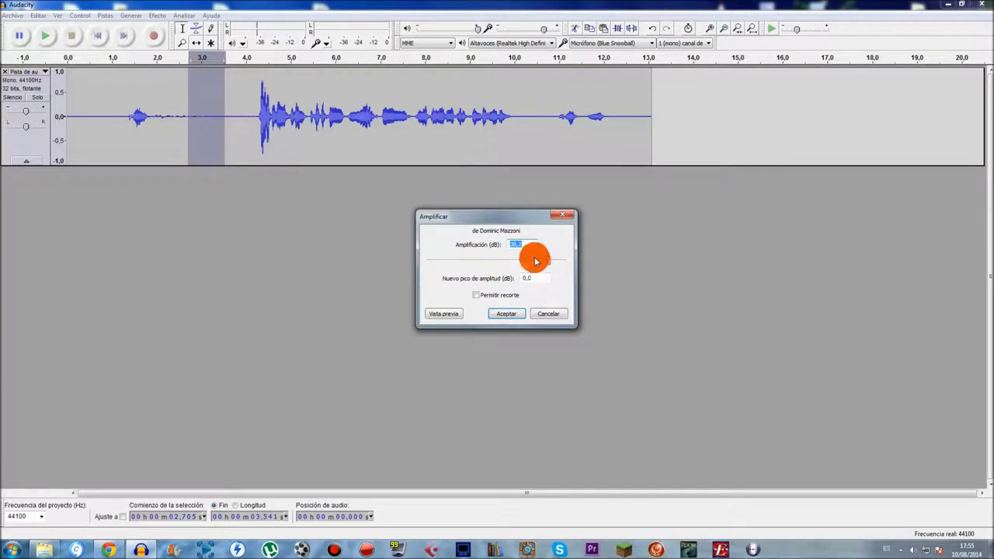
drag(548, 264, 515, 264)
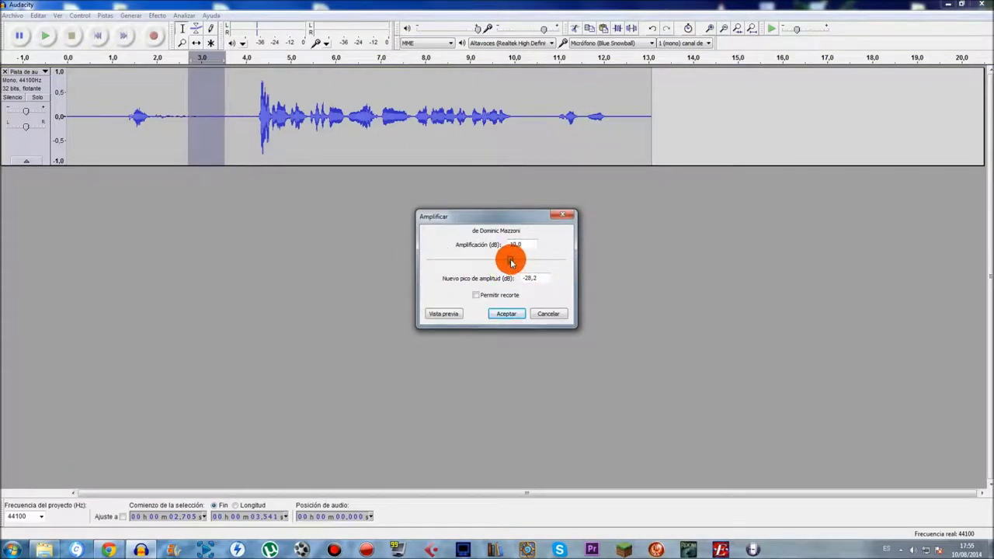
click(494, 312)
key(space)
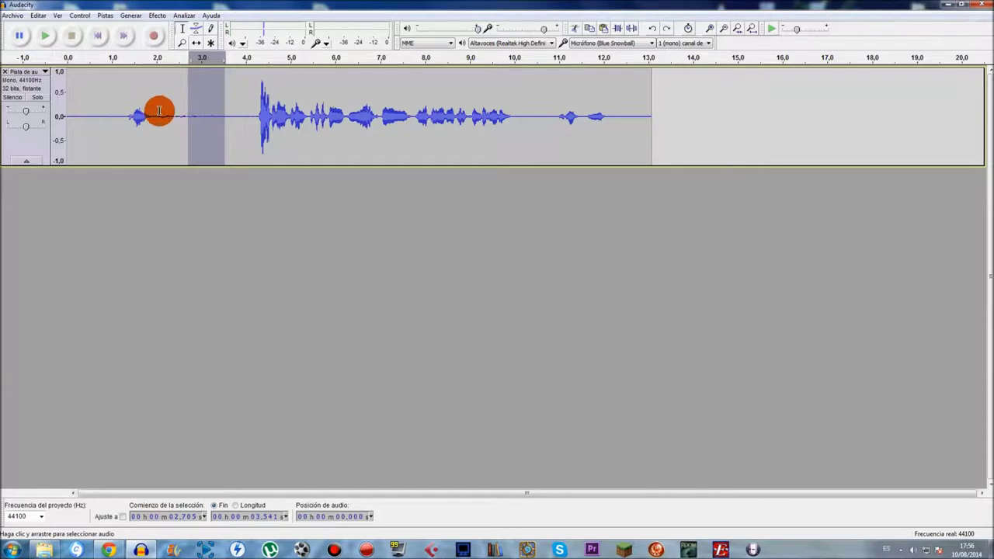
click(102, 86)
click(41, 16)
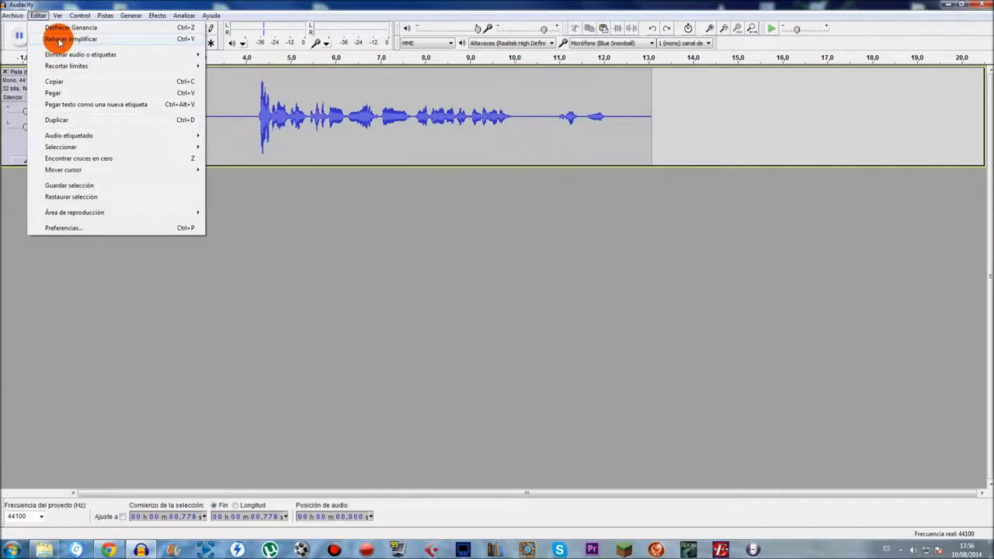
click(248, 84)
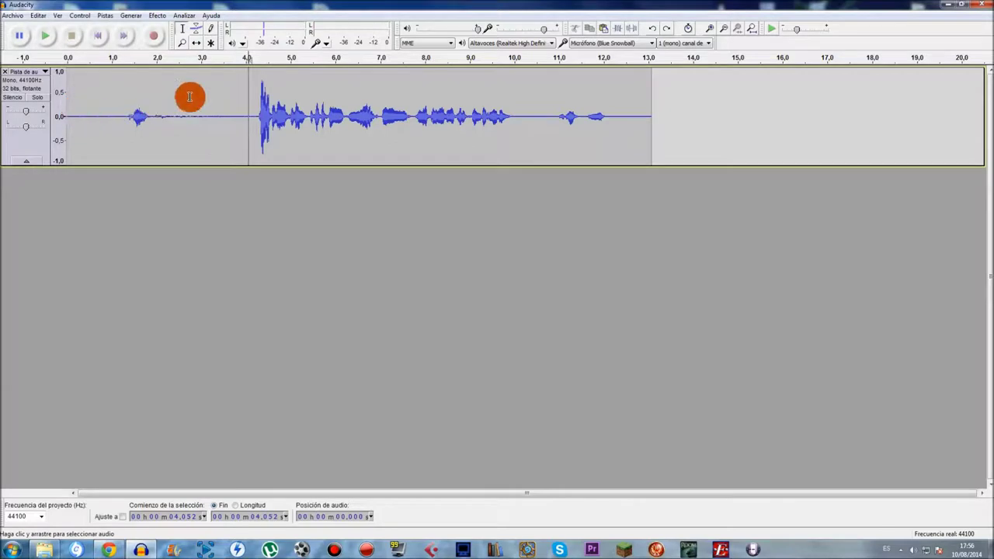
Step: Select the audio from about 1.2 s to 3.3 s, play it, and delete it
drag(258, 111, 214, 122)
key(space)
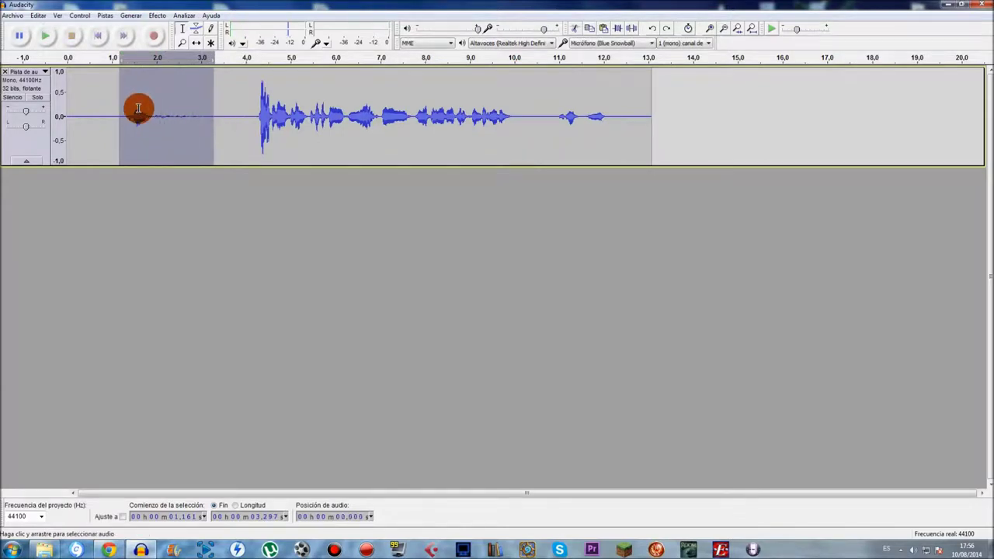
key(Delete)
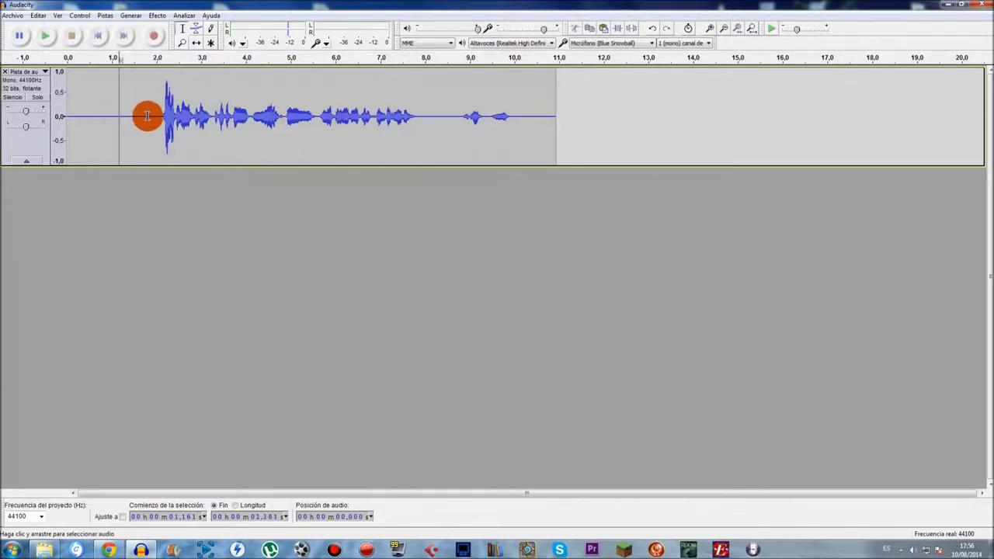
Step: Listen to the quiet opening of the track and delete the first 2.1 s or so, up to the start of the speech
drag(147, 117, 44, 117)
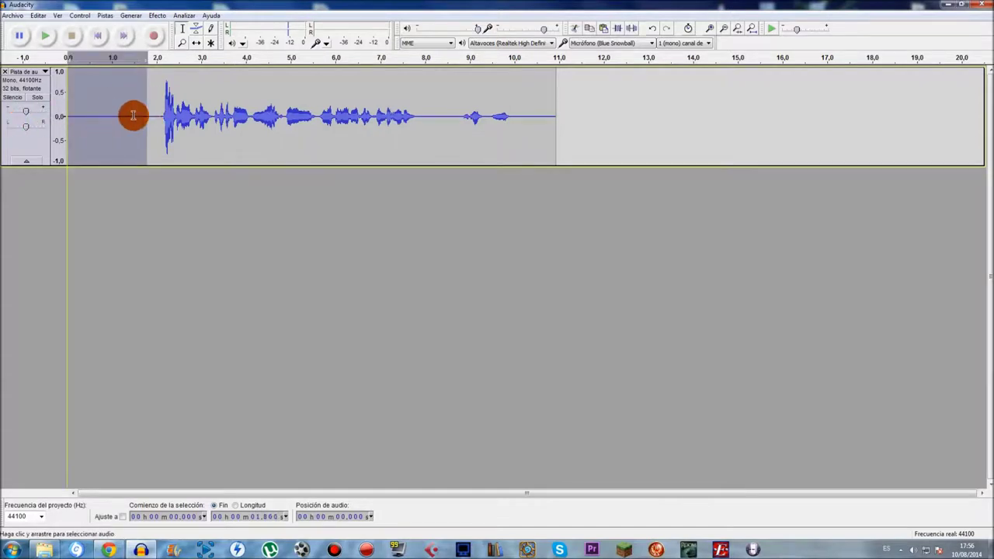
key(space)
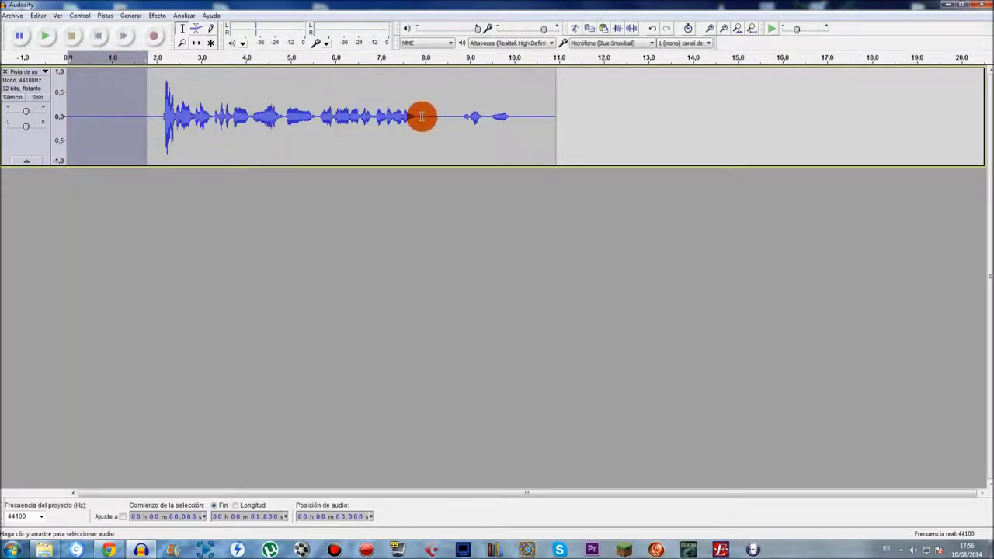
key(space)
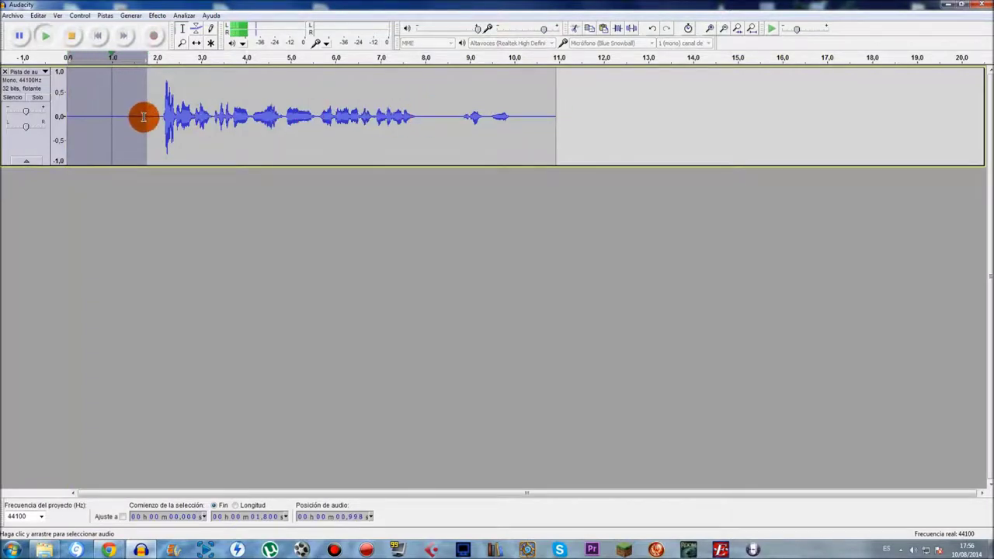
click(160, 117)
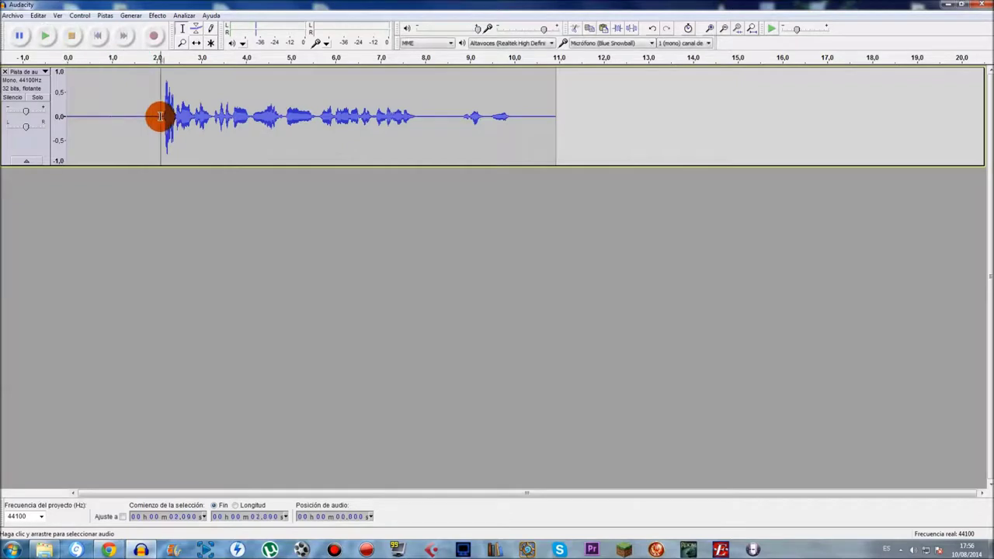
drag(160, 117, 3, 120)
key(Delete)
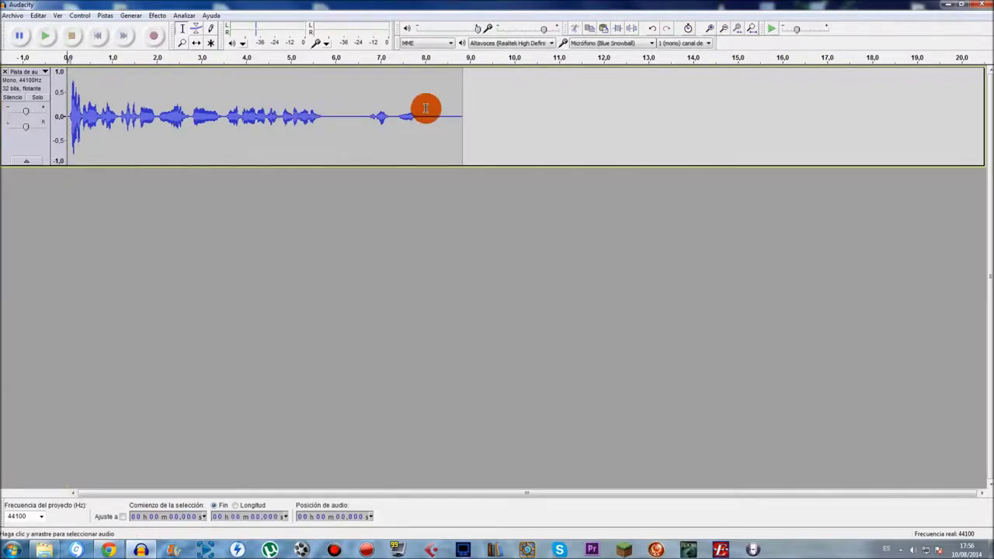
Step: Select the quiet passage from about 5.8 s to 6.7 s, play it with the track's gain raised, and restore the gain
drag(324, 116, 367, 125)
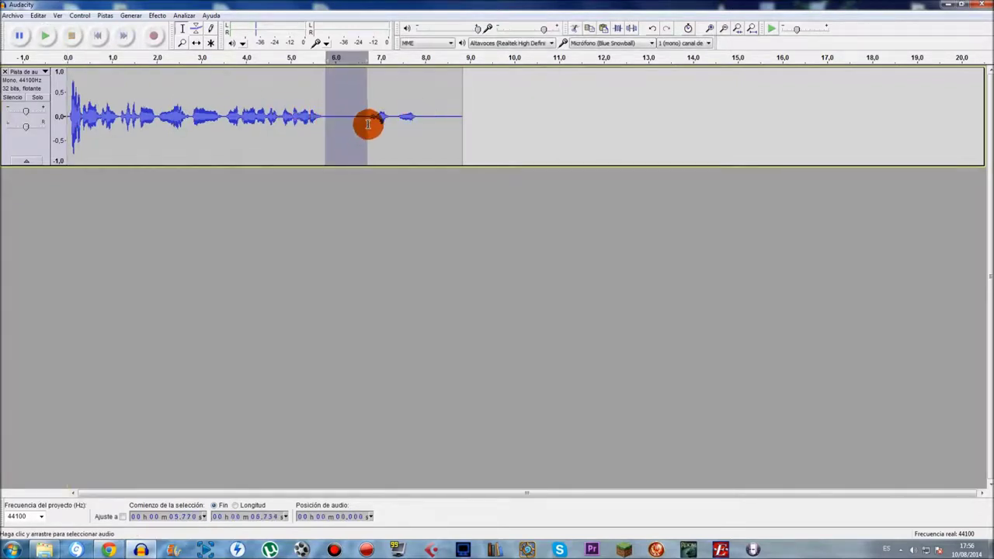
key(space)
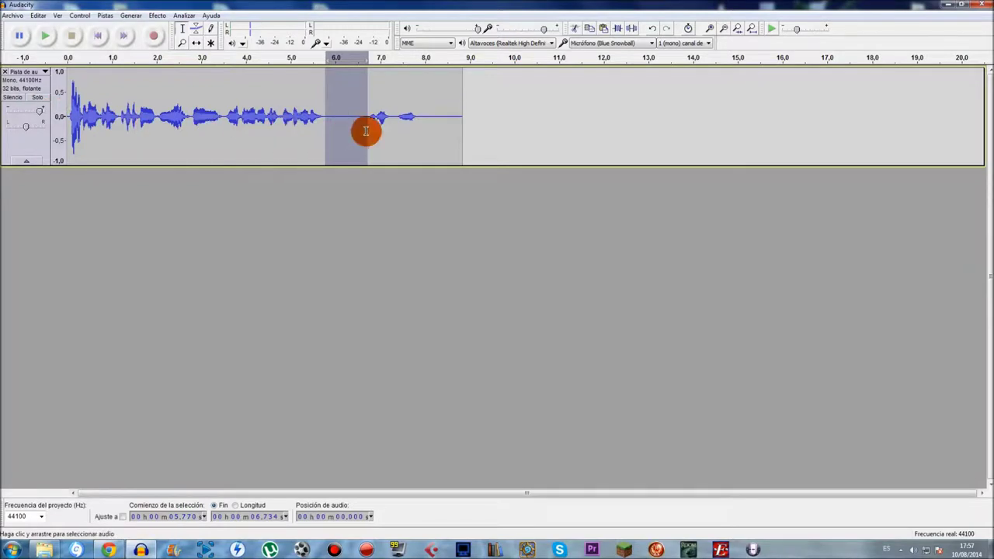
key(space)
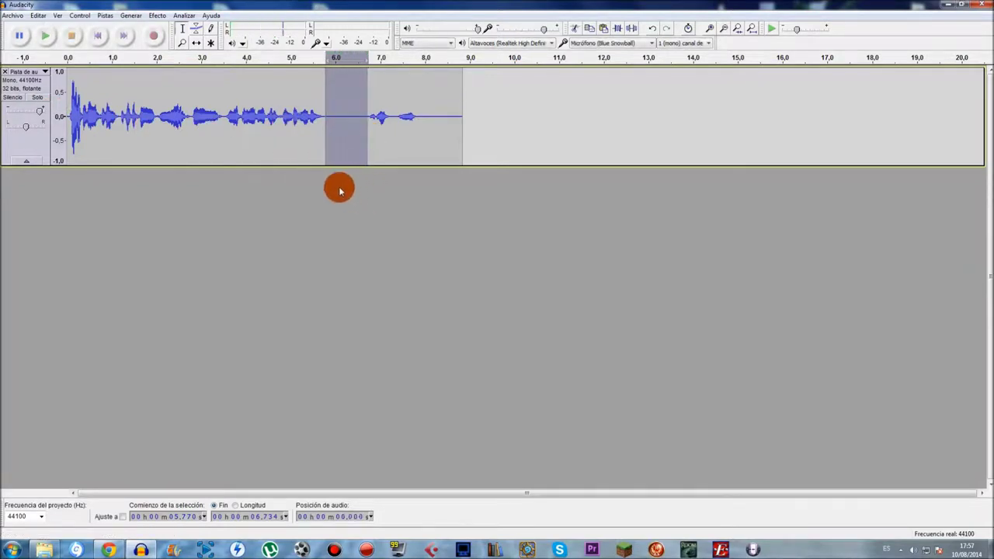
drag(39, 115, 20, 116)
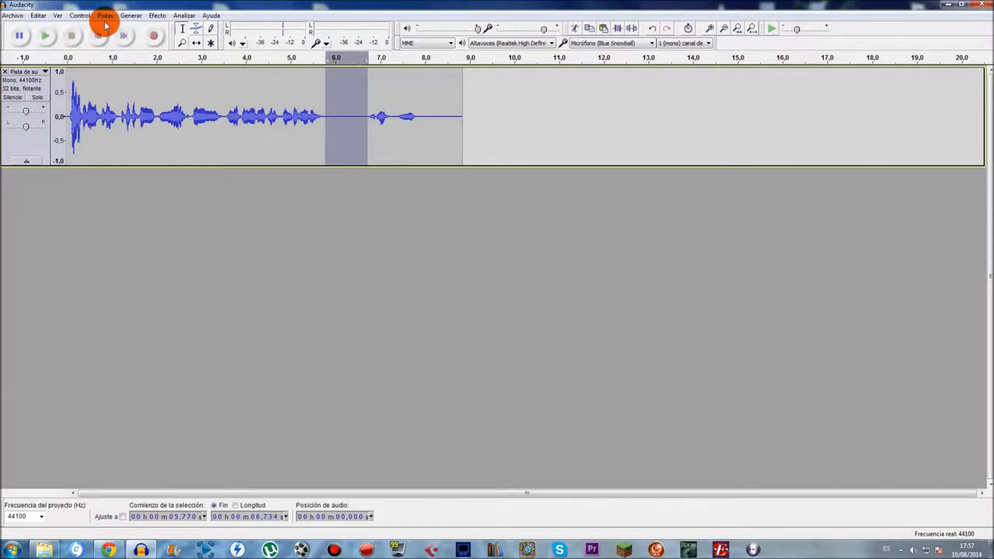
Step: Capture a noise profile from the selected quiet passage with the Noise Reduction effect
click(158, 16)
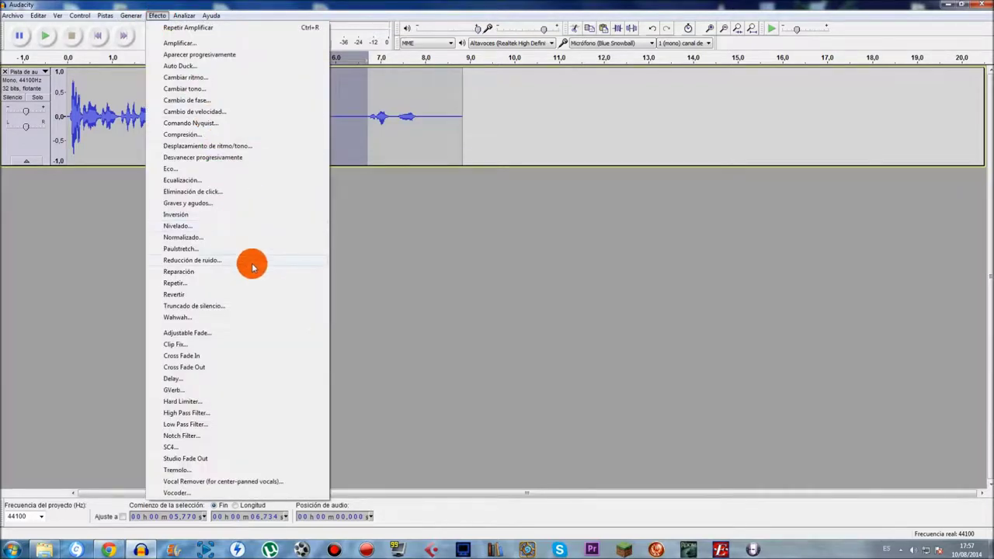
click(192, 260)
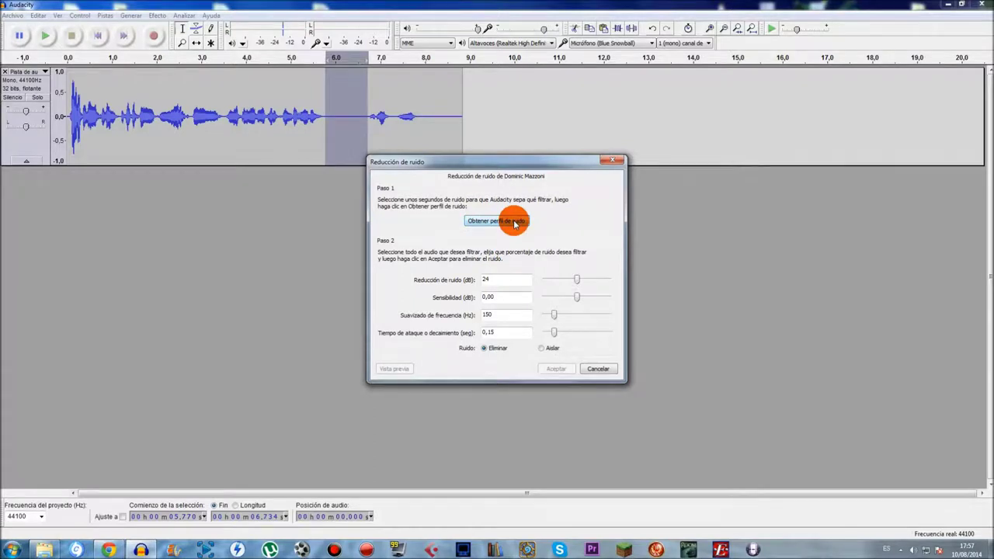
drag(495, 155, 696, 92)
click(665, 168)
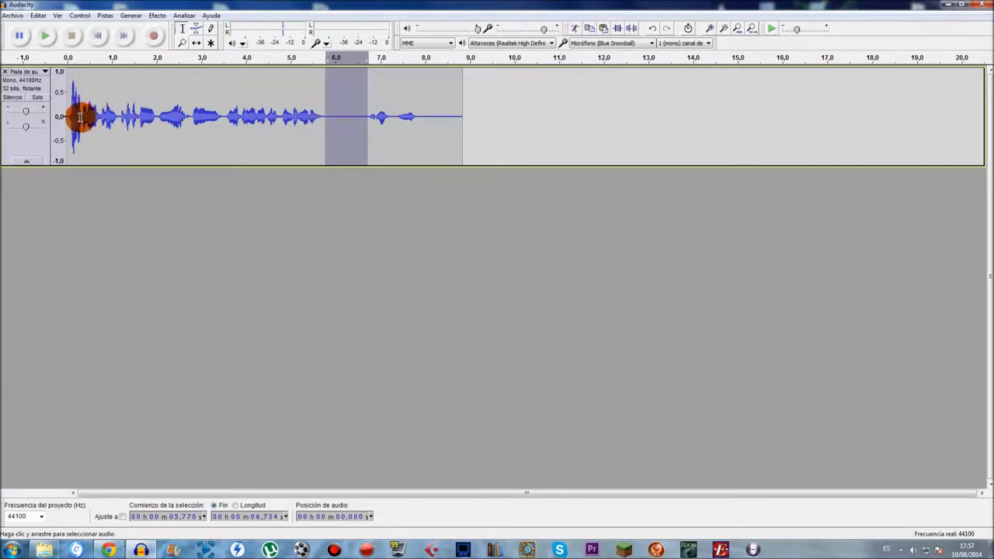
click(157, 16)
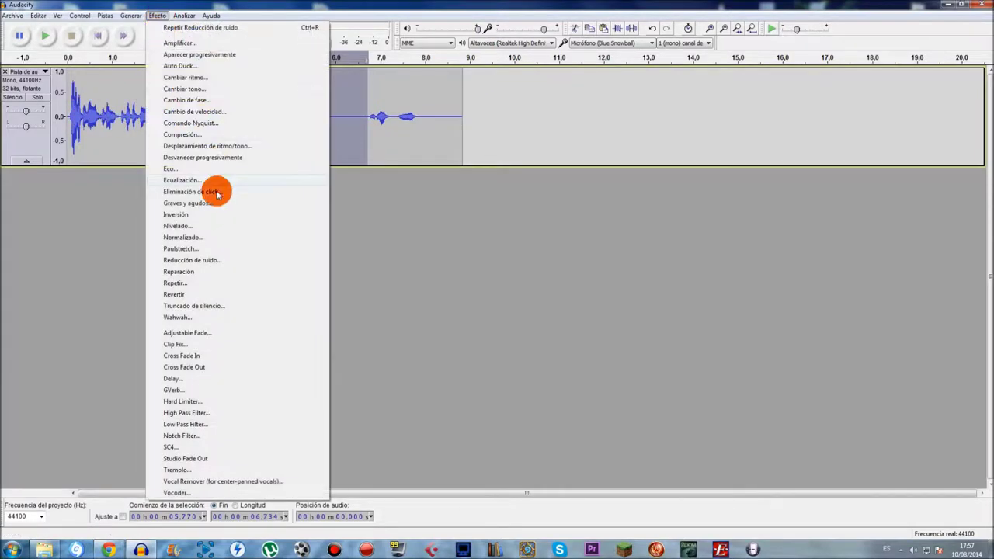
click(235, 260)
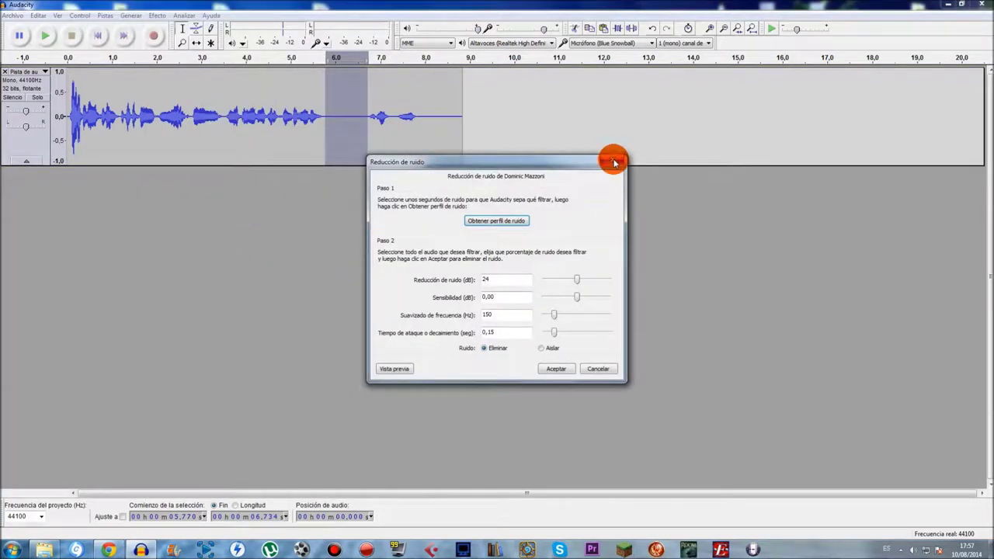
click(613, 160)
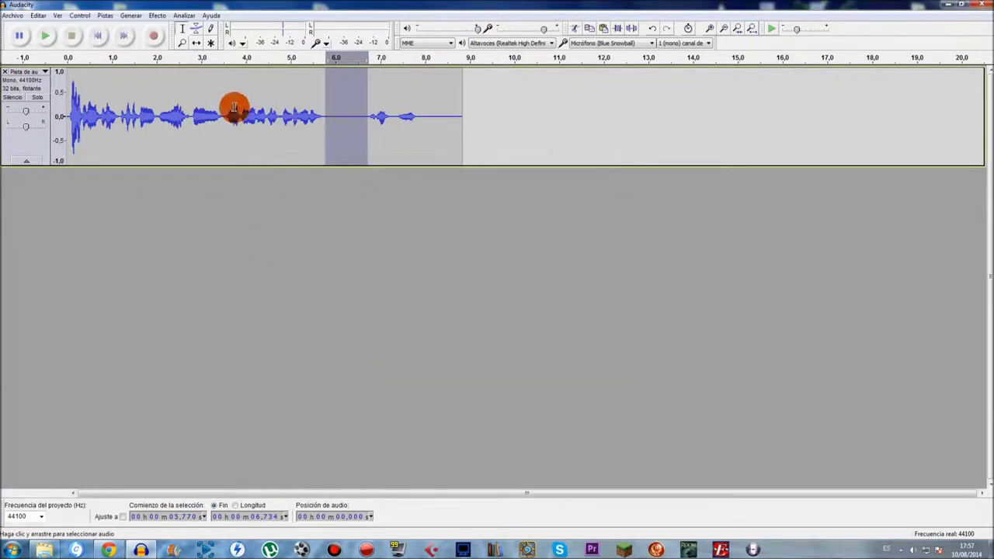
Step: Select the whole track and apply Noise Reduction in removal mode with 24 dB reduction, 0.00 dB sensitivity, 150 Hz smoothing and 0.15 s attack/decay
double_click(184, 111)
click(156, 16)
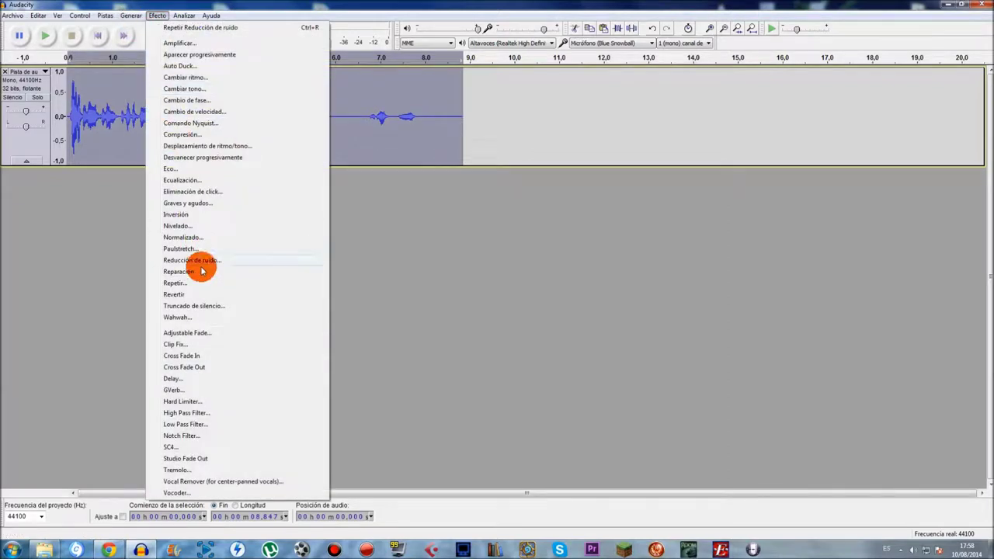
click(194, 261)
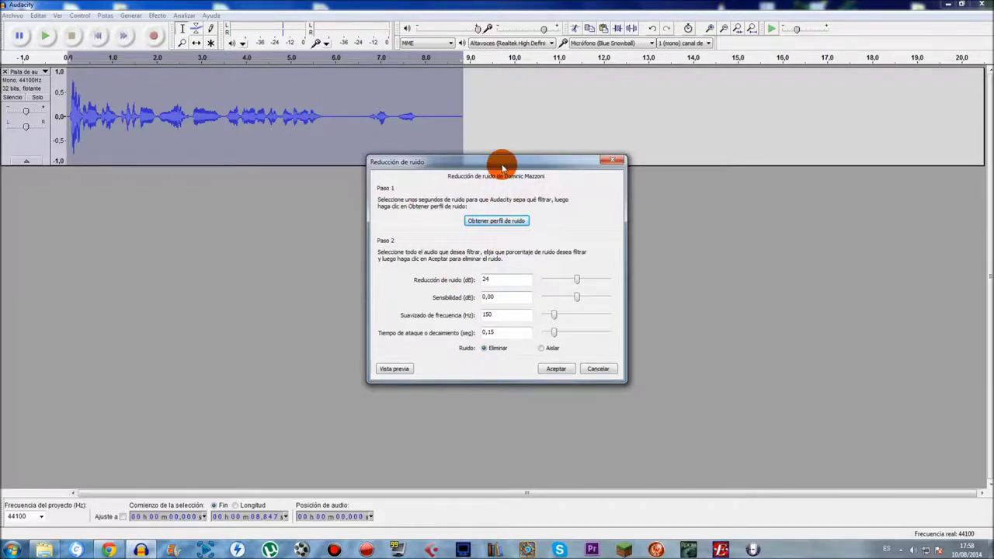
drag(503, 162, 659, 82)
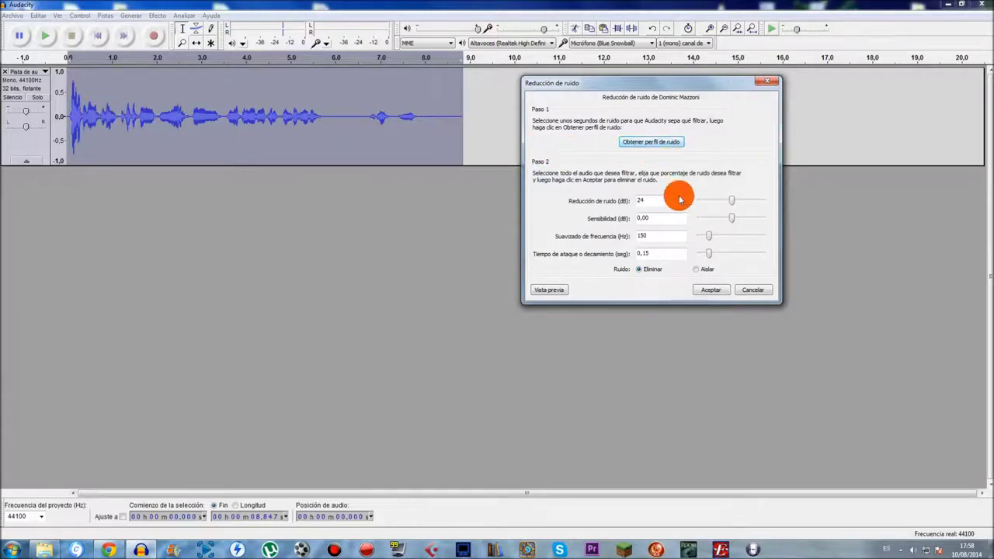
click(697, 271)
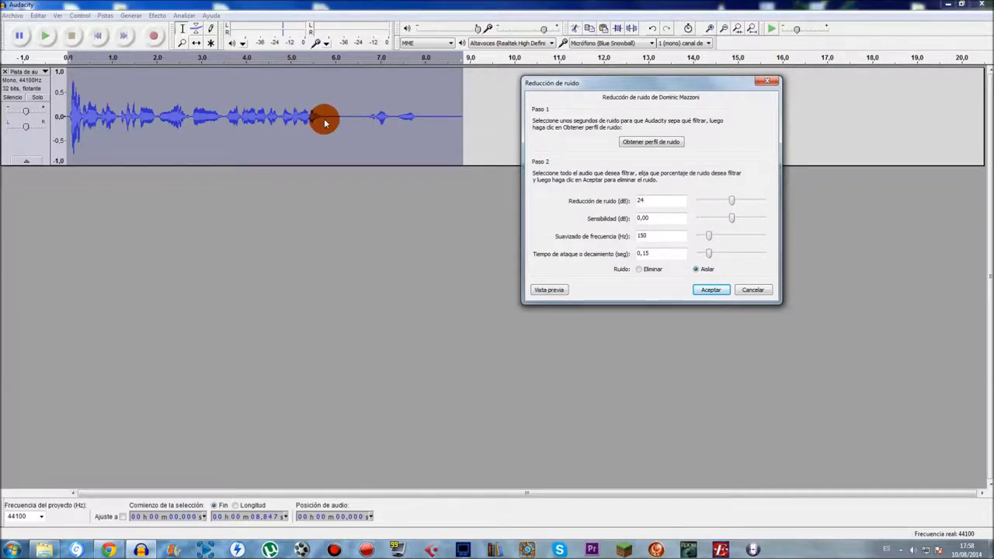
click(657, 272)
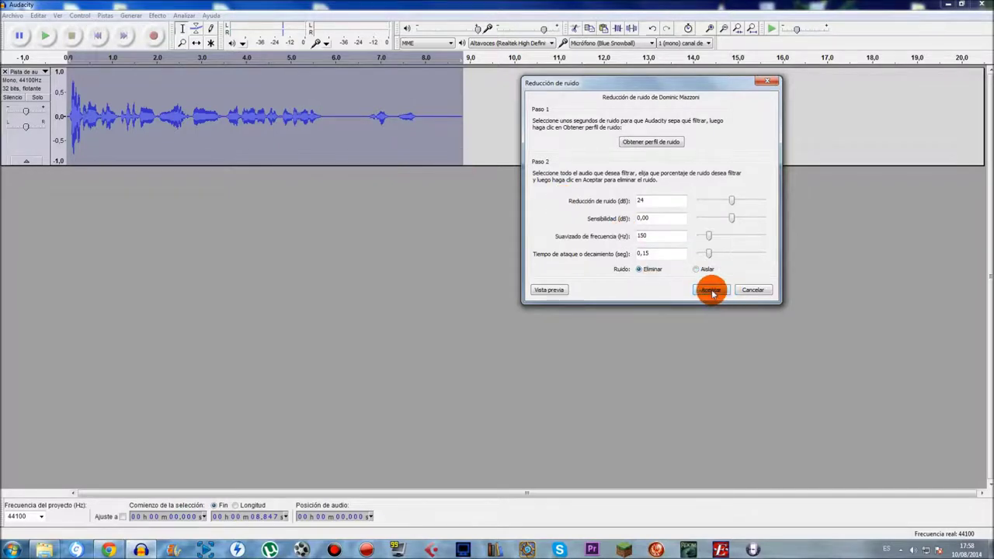
click(712, 291)
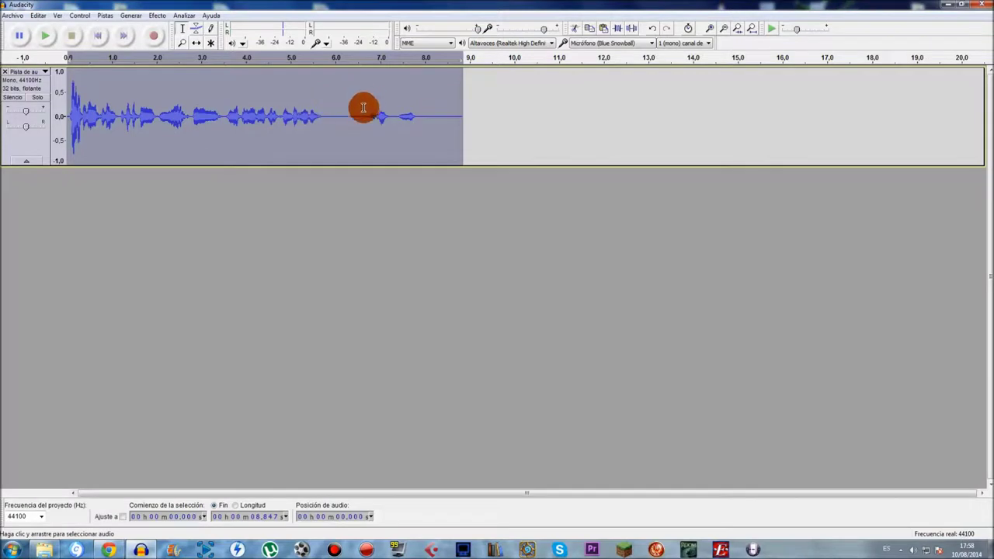
Step: Select the passage from about 5.8 s to 6.7 s and play it to check the noise removal
drag(329, 114, 366, 116)
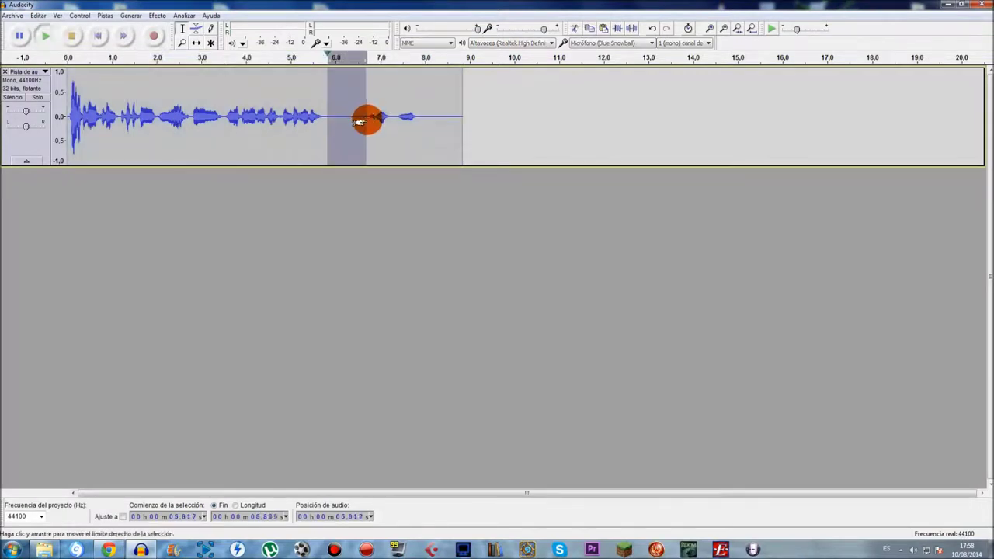
key(space)
click(157, 15)
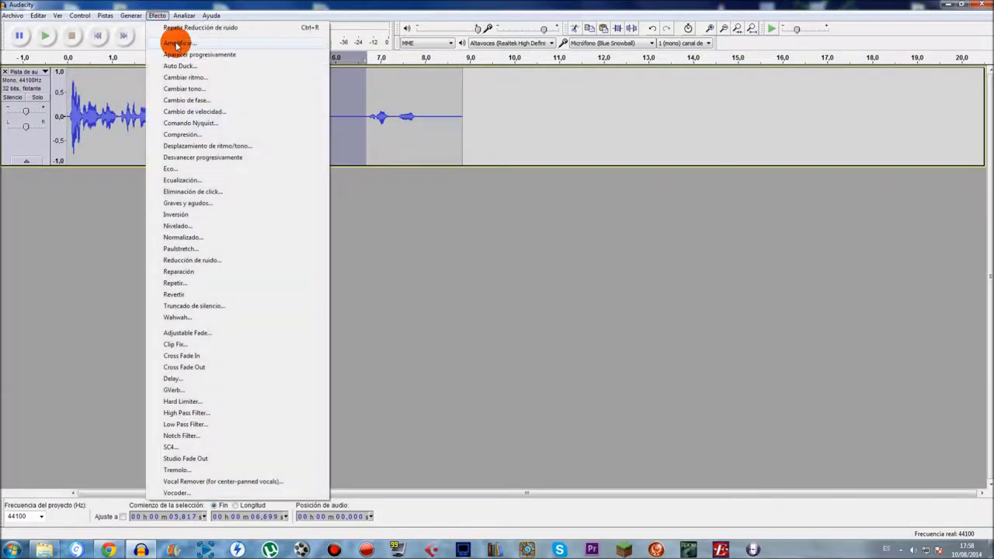
click(177, 43)
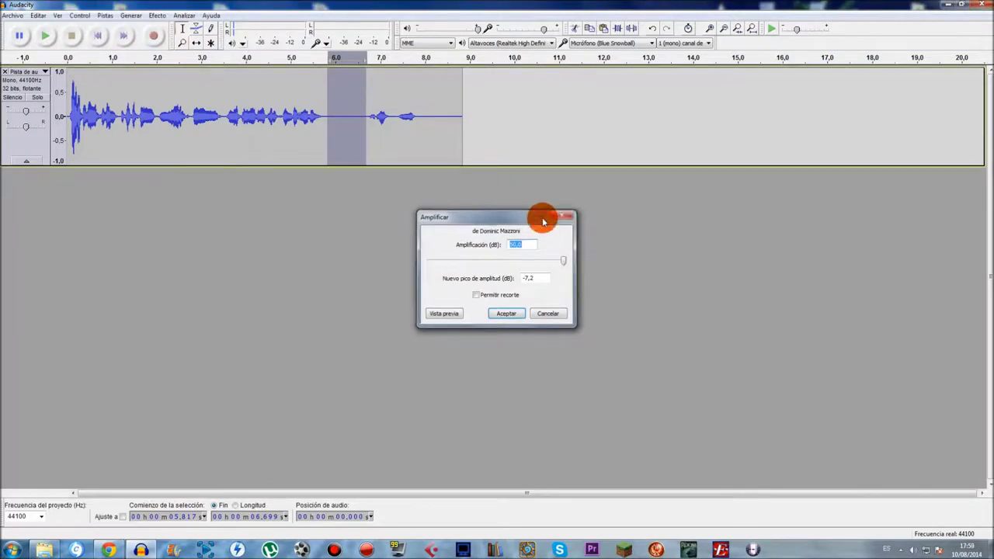
click(572, 209)
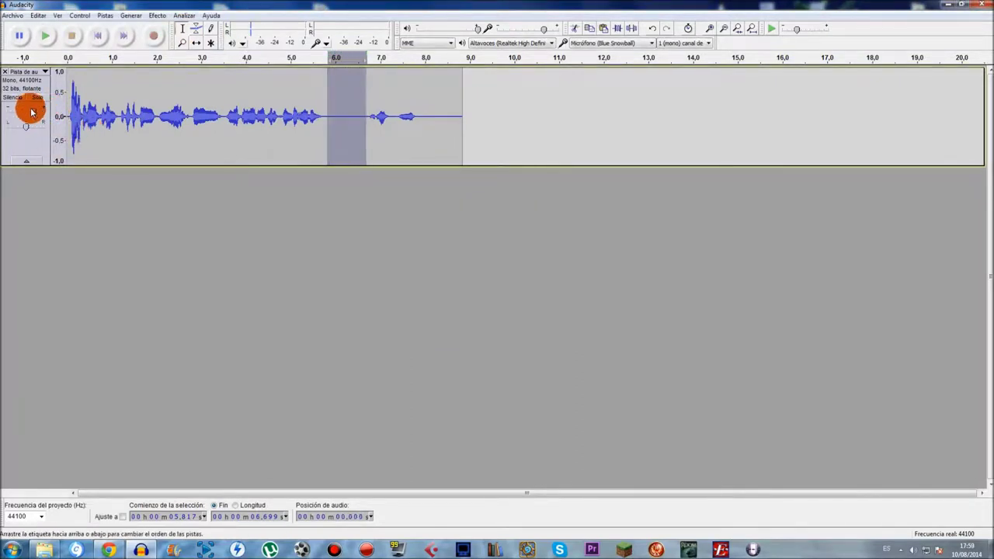
Step: Replay the selected quiet passage with the track's gain raised, and restore the gain
key(space)
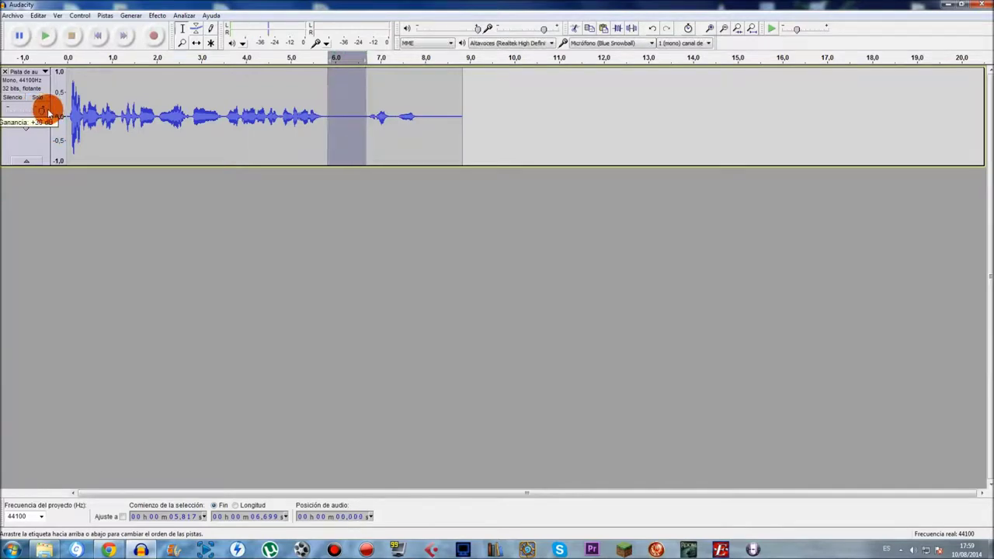
key(space)
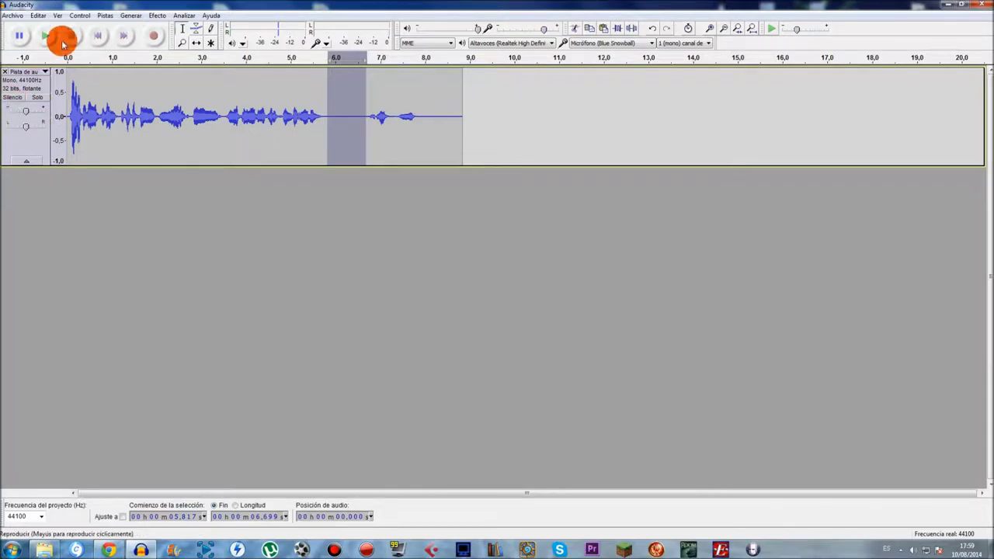
Step: Capture a fresh noise profile from the selected passage at about 5.8 s to 6.7 s with Noise Reduction
click(157, 16)
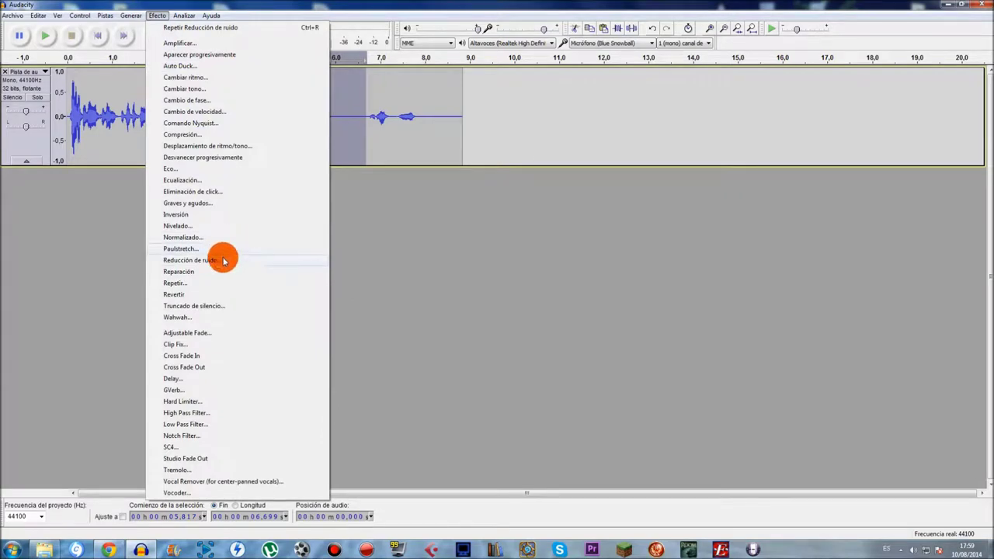
click(191, 260)
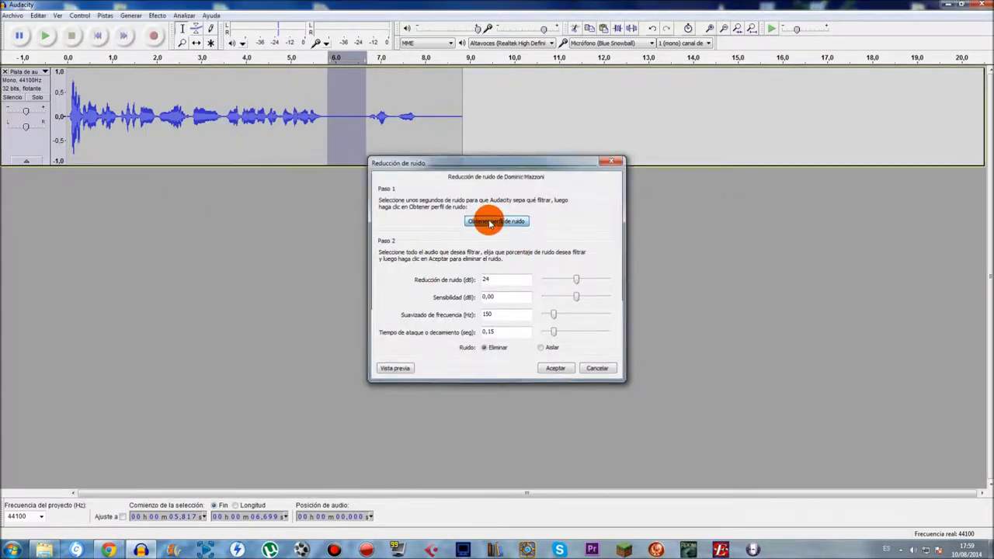
click(490, 223)
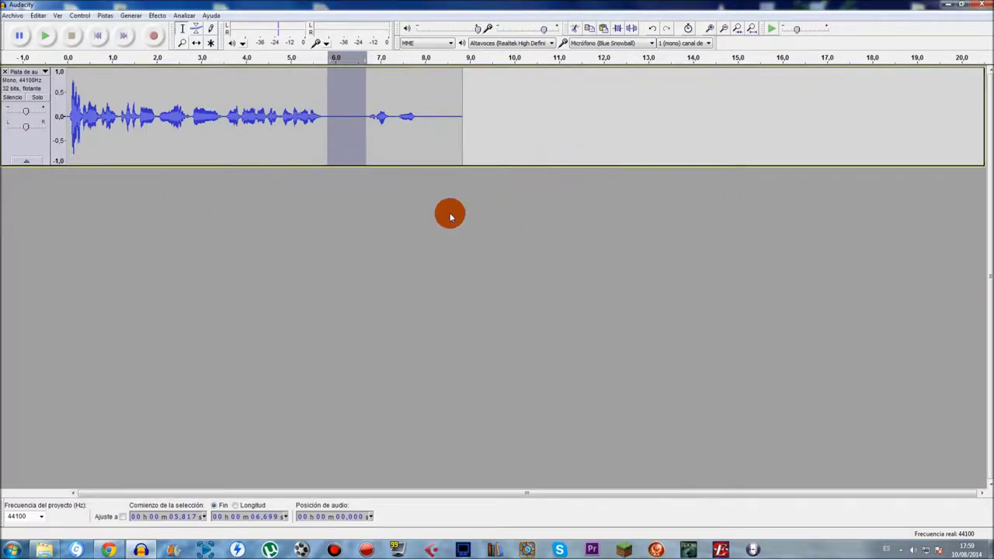
click(157, 17)
click(202, 259)
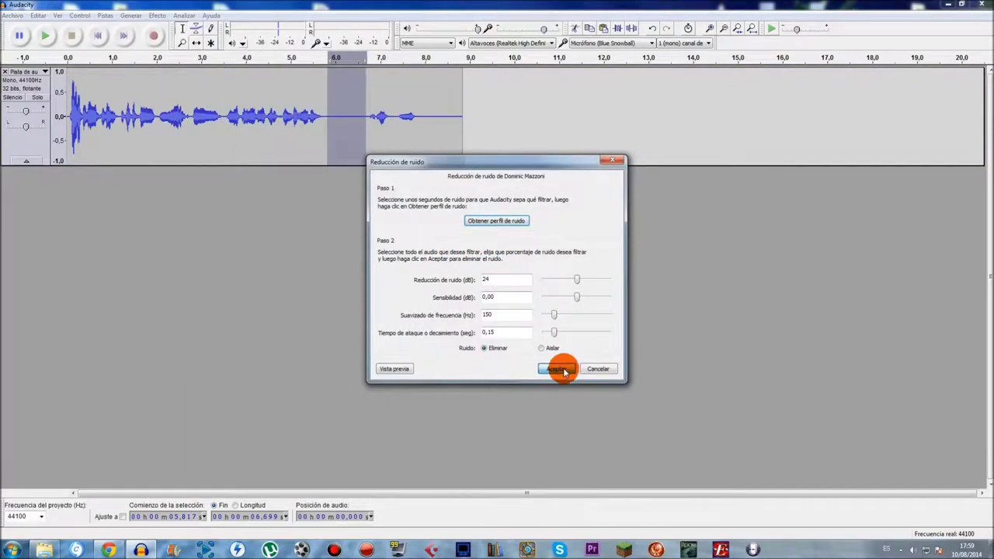
click(503, 222)
Step: Apply Noise Reduction again to the whole track, removing noise with 24 dB reduction, 0.00 dB sensitivity, 150 Hz smoothing and 0.15 s attack/decay
double_click(266, 85)
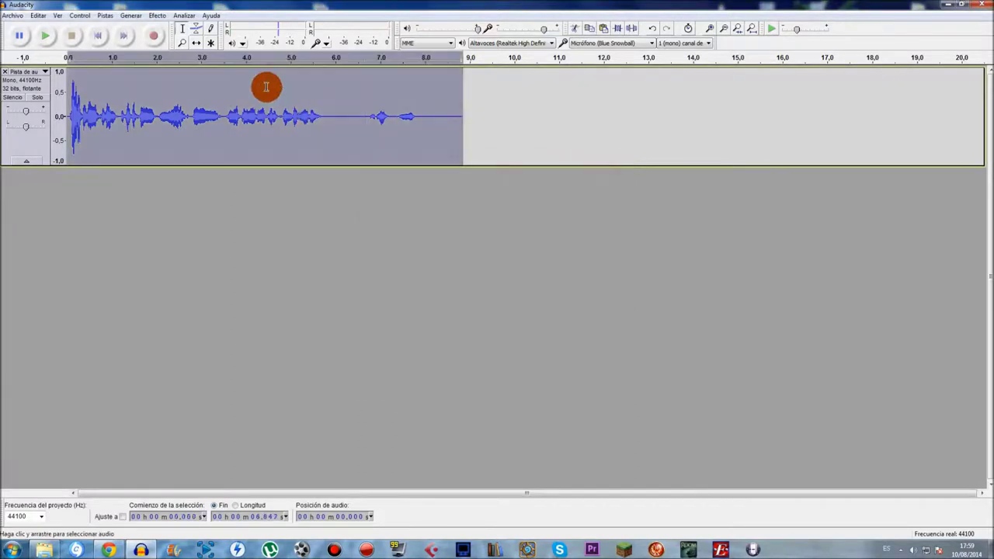
click(156, 15)
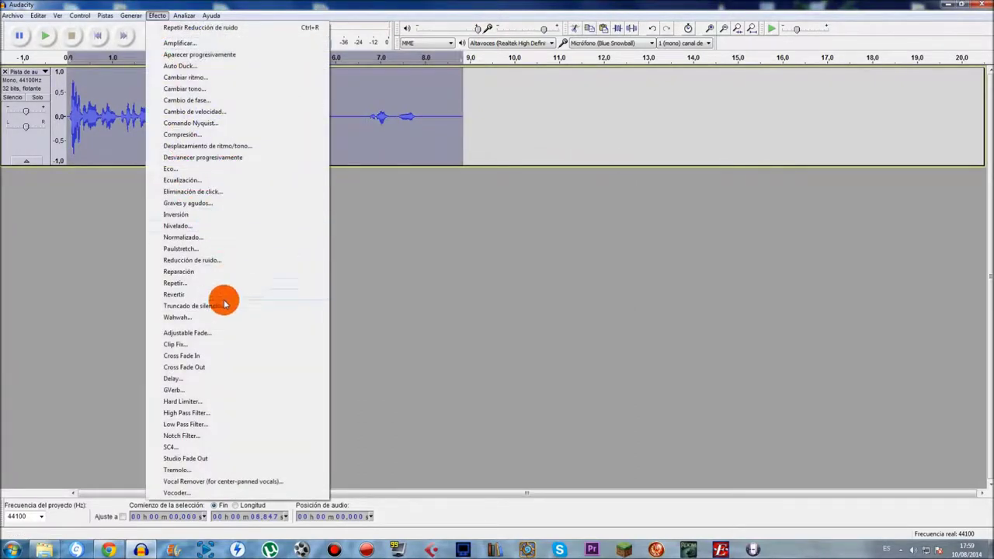
click(212, 266)
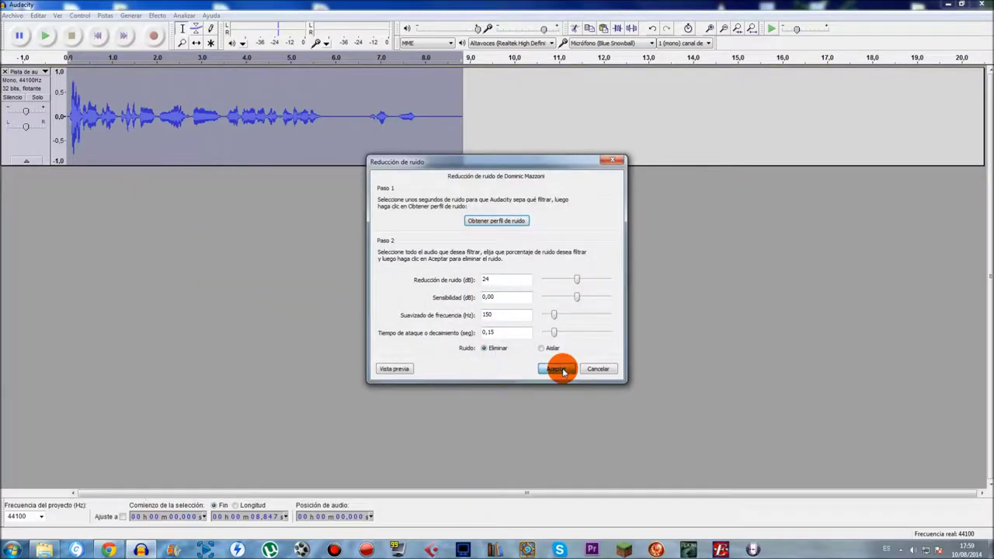
click(559, 370)
Step: Play the quiet passage from about 5.8 s to 6.7 s with the track gain at maximum, and lower the gain again
drag(326, 112, 360, 133)
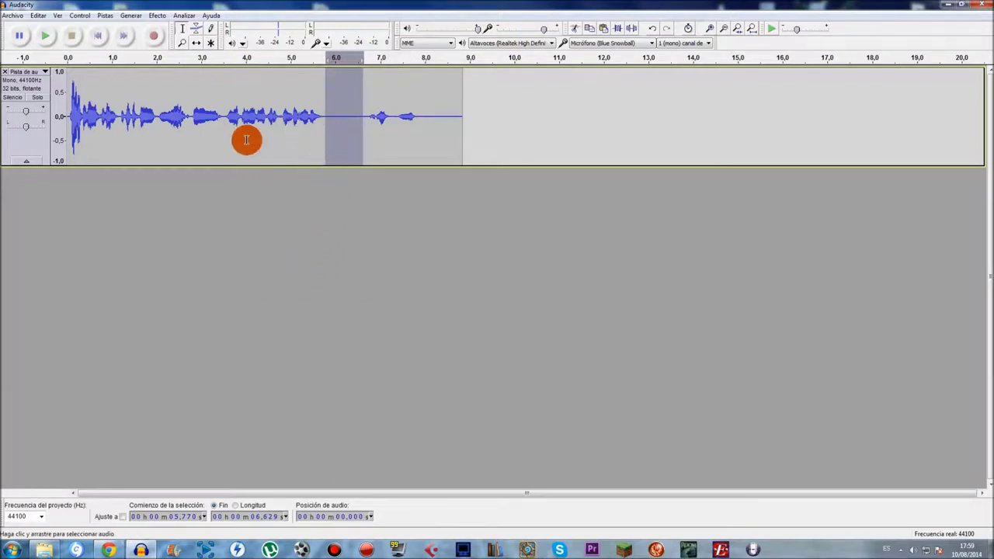
drag(27, 113, 74, 114)
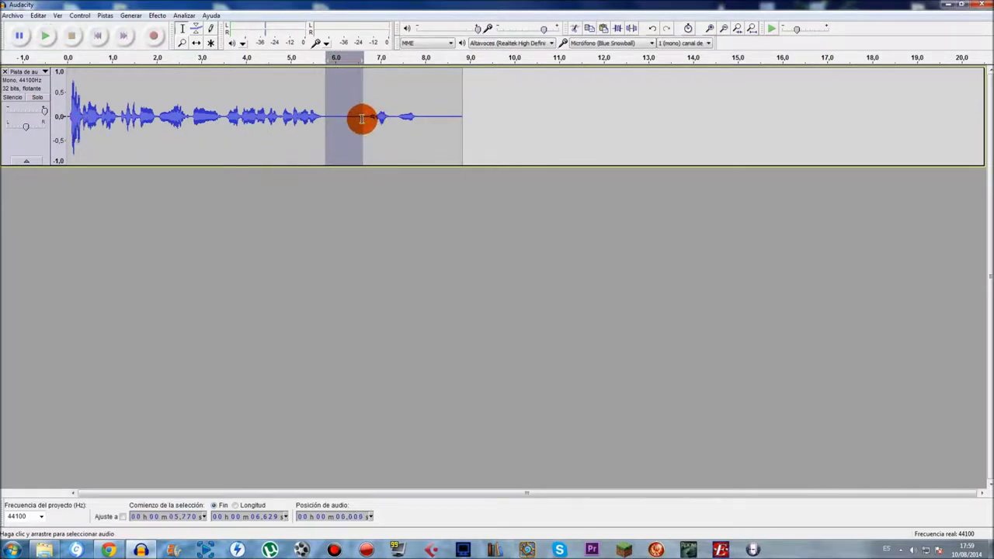
key(space)
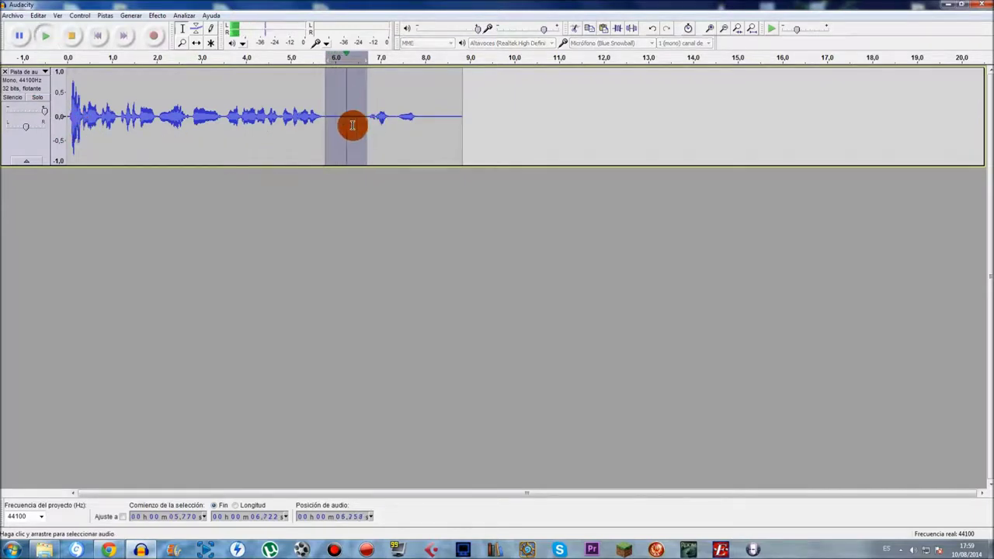
drag(45, 114, 31, 114)
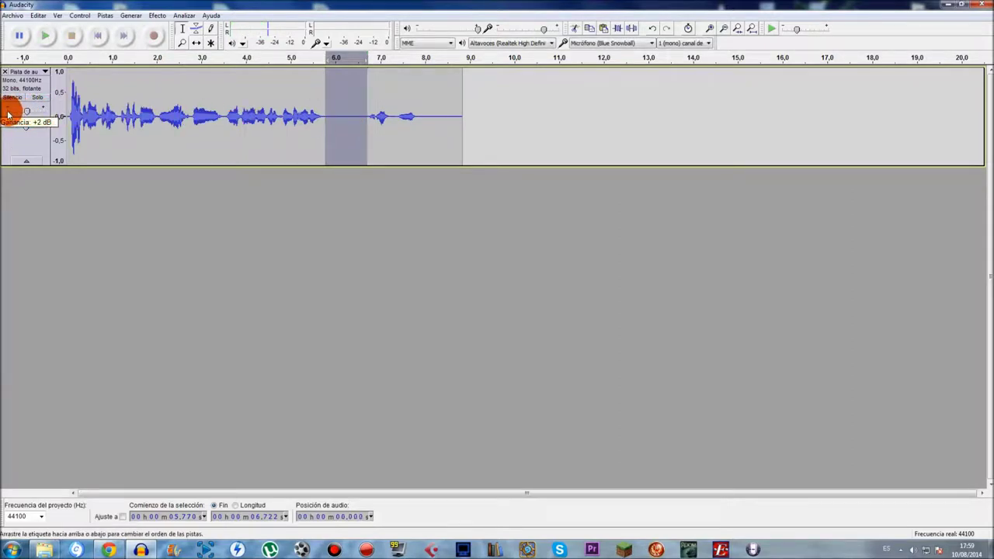
Step: Play the track from about 4.9 s to compare the end of the speech with the cleaned pause
drag(117, 111, 250, 118)
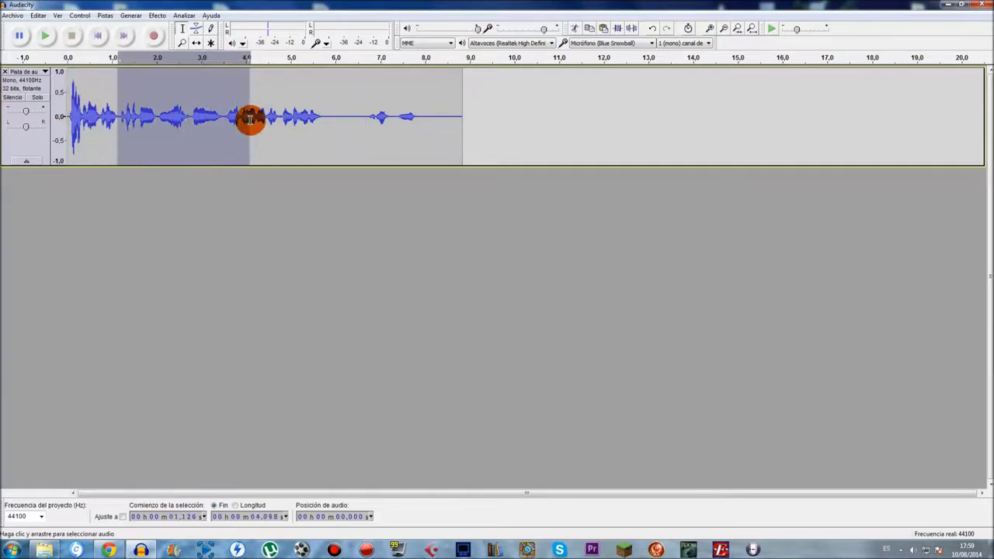
click(186, 111)
click(285, 116)
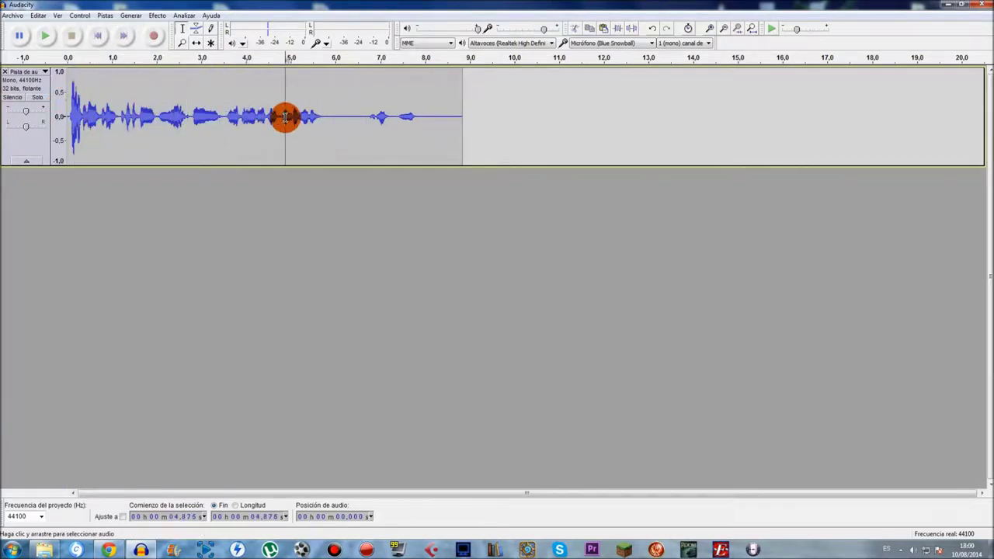
key(space)
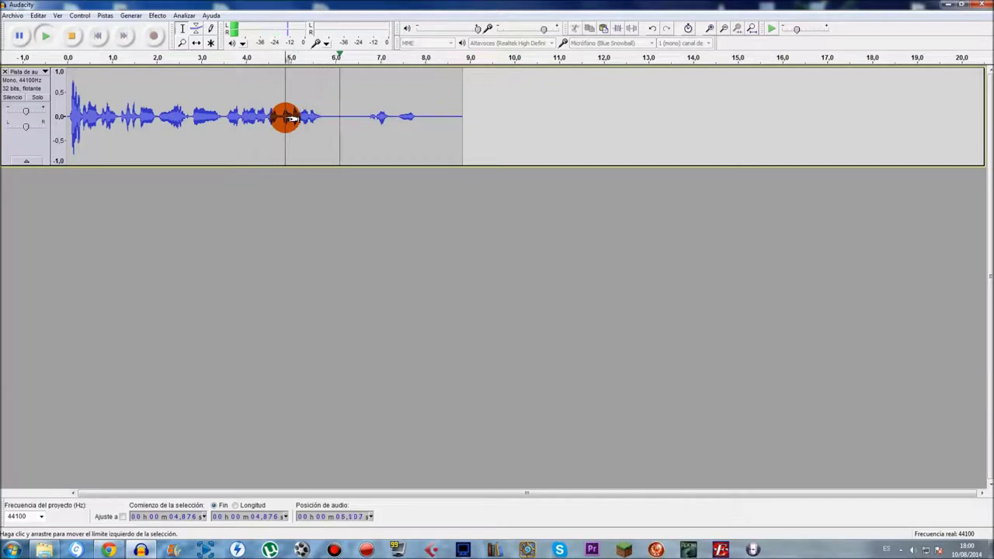
key(space)
key(space)
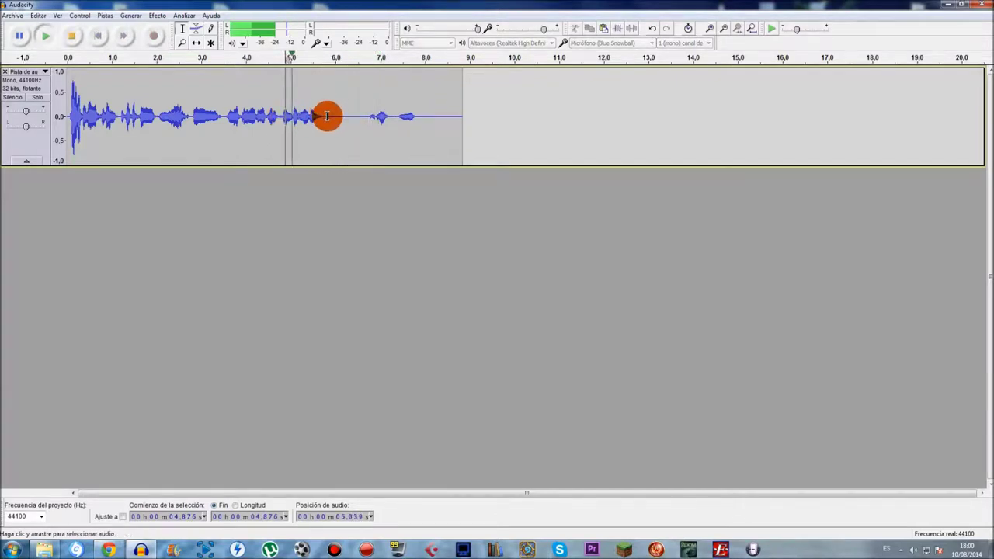
Step: Delete the end of the recording from about 5.8 s onward
drag(328, 117, 460, 124)
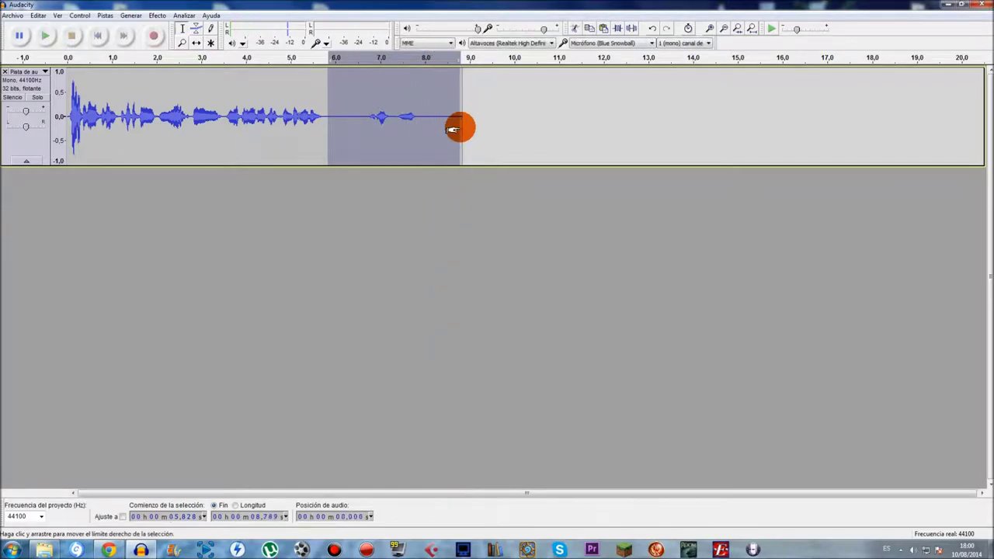
key(Delete)
click(190, 103)
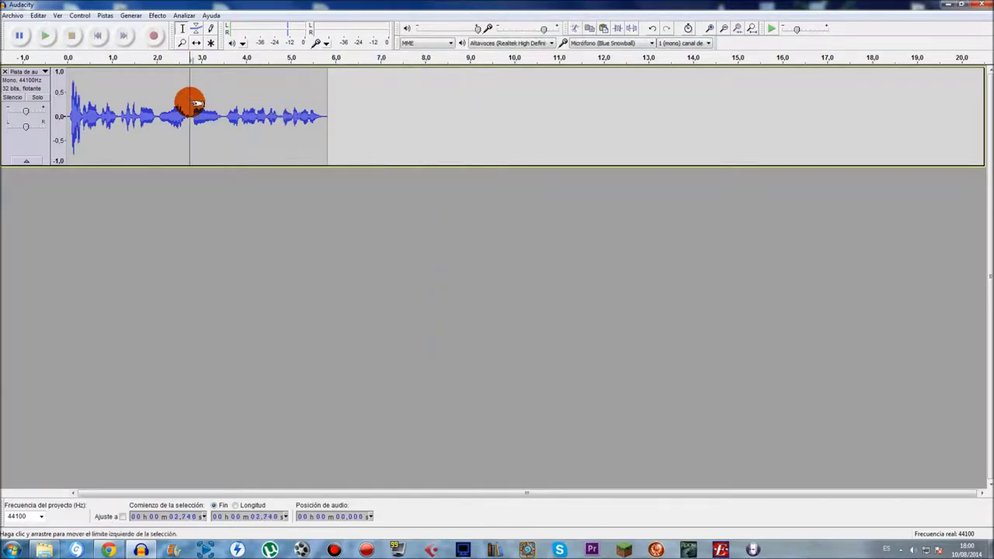
Step: Examine the waveform at the beginning of the recording at a closer zoom
click(70, 110)
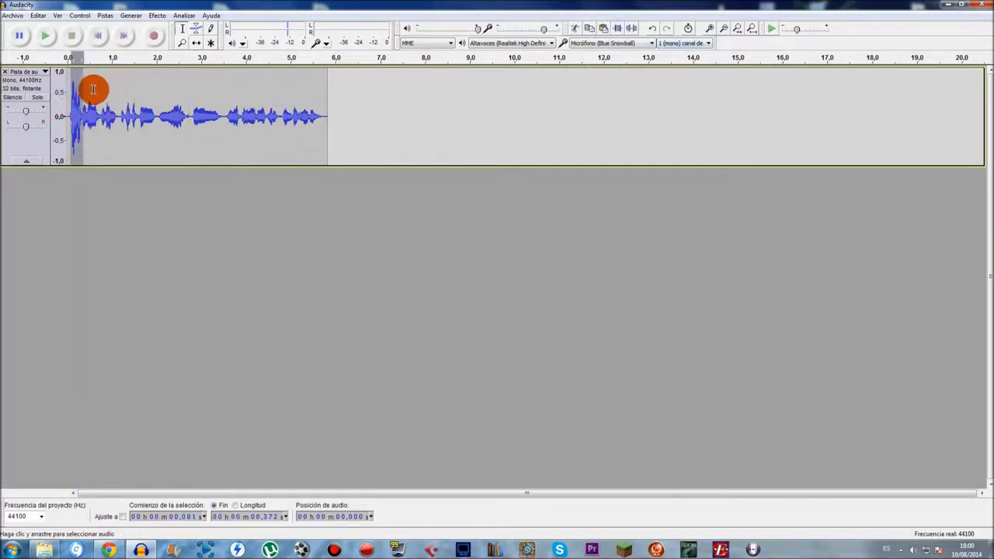
click(86, 97)
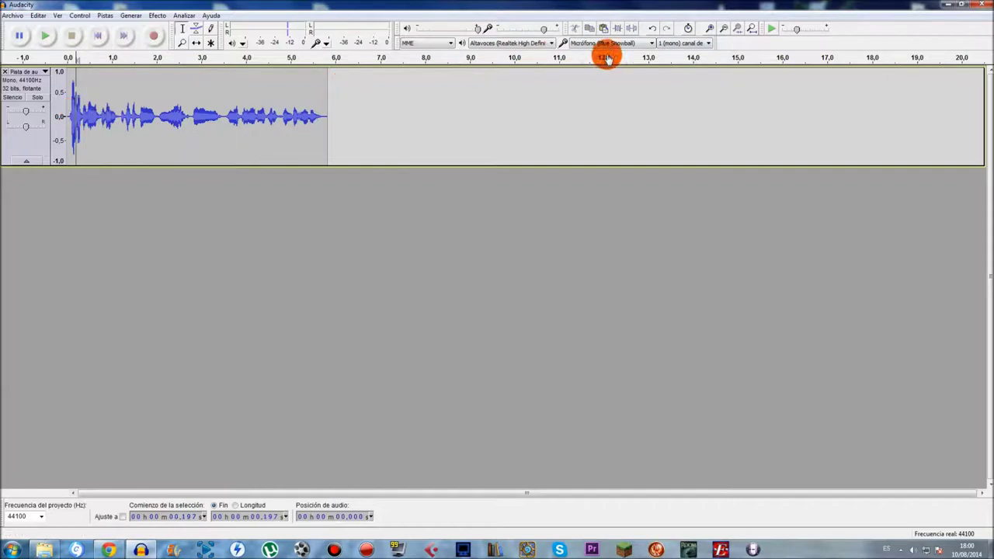
click(708, 30)
click(708, 29)
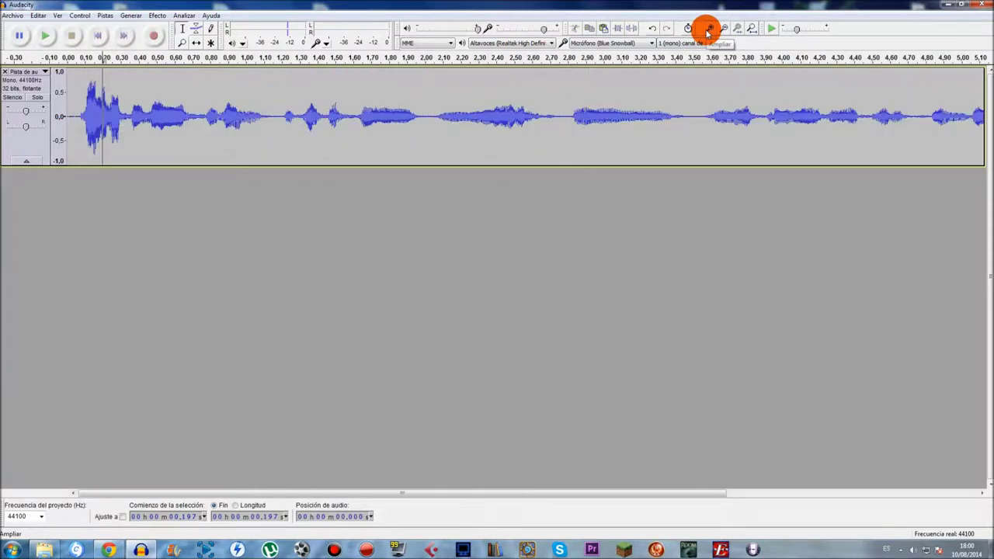
click(708, 30)
click(708, 29)
key(ctrl+3)
key(ctrl+3)
key(ctrl+3)
key(ctrl+3)
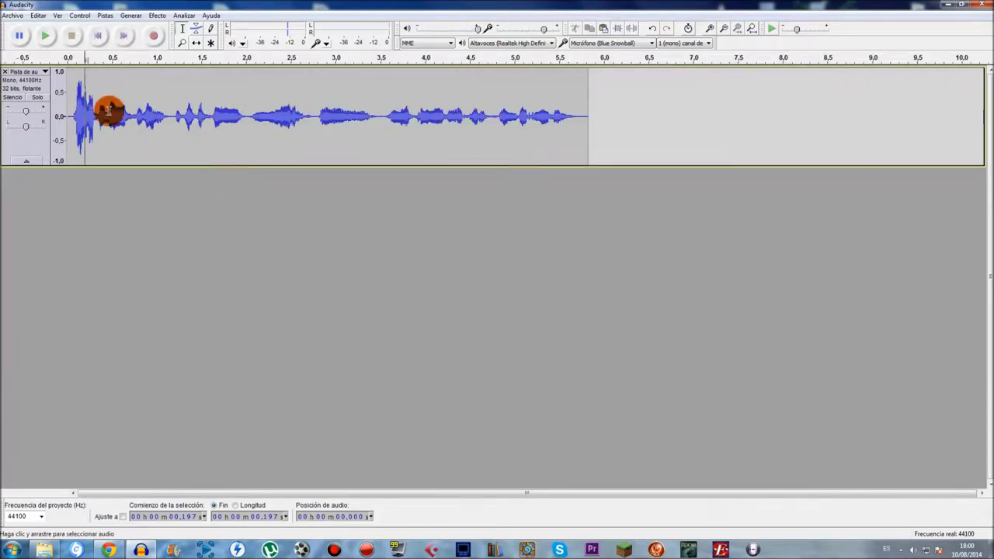
Step: Delete about 0.013 s of silence from the very start of the track
click(66, 116)
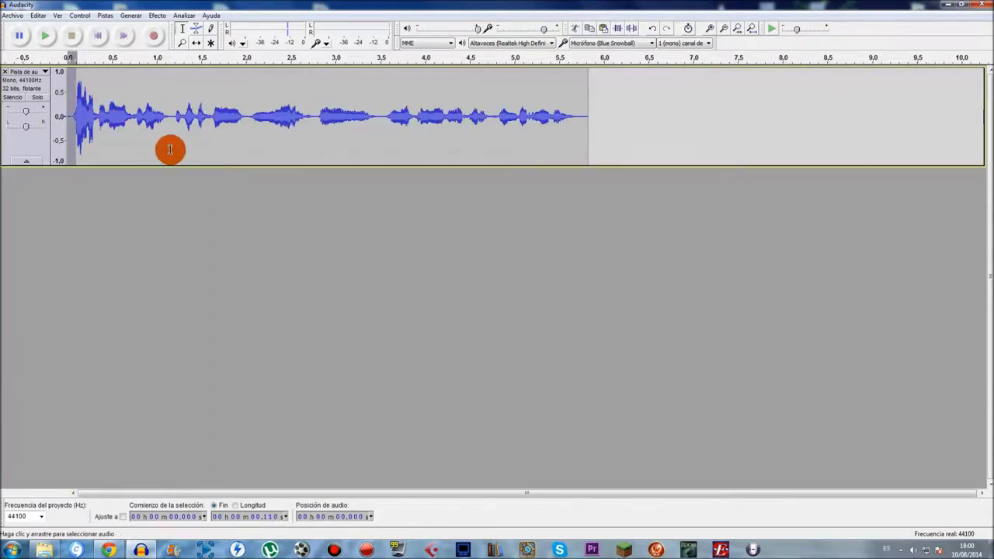
key(ctrl+1)
key(ctrl+3)
key(ctrl+3)
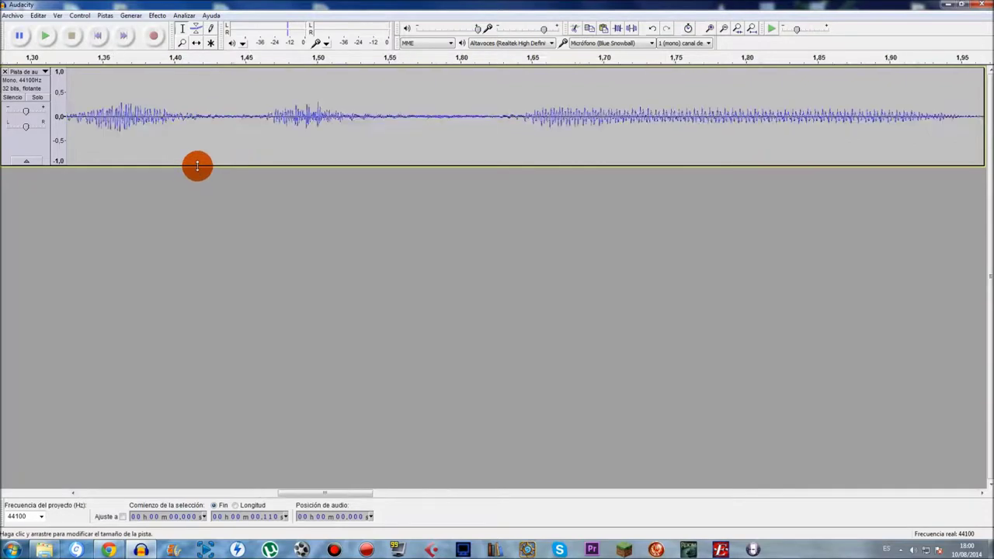
click(710, 28)
click(710, 29)
click(710, 29)
click(710, 29)
click(709, 28)
click(710, 29)
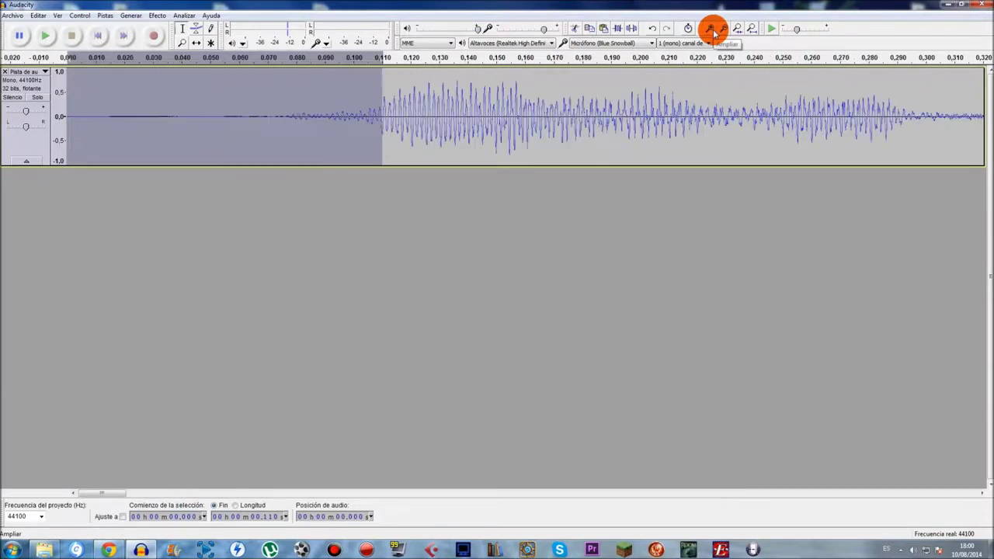
key(ctrl+1)
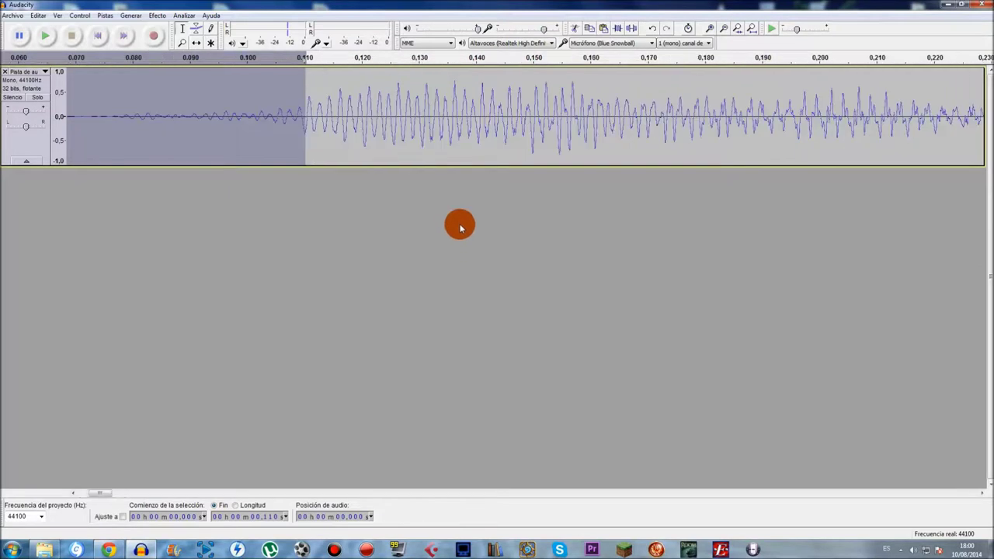
key(ctrl+3)
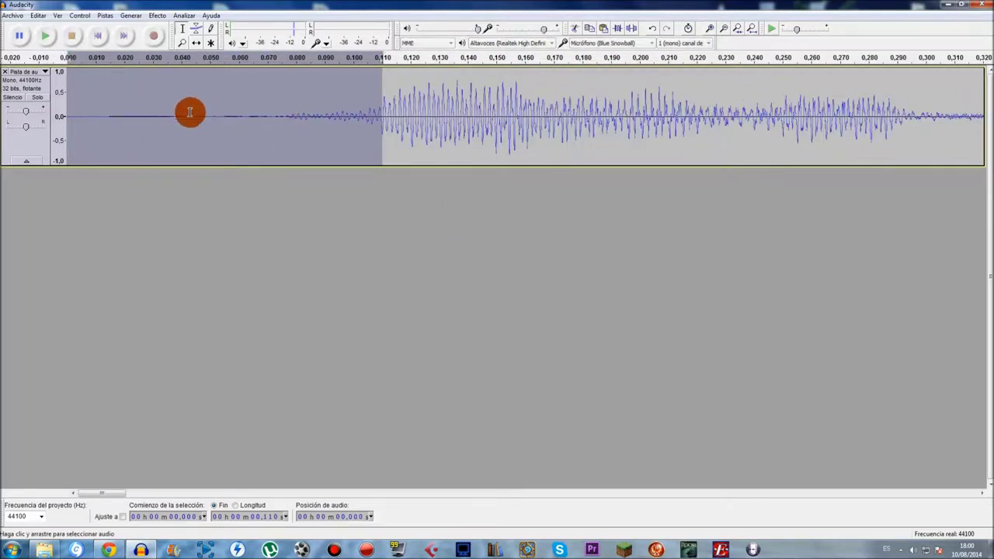
drag(105, 114, 3, 108)
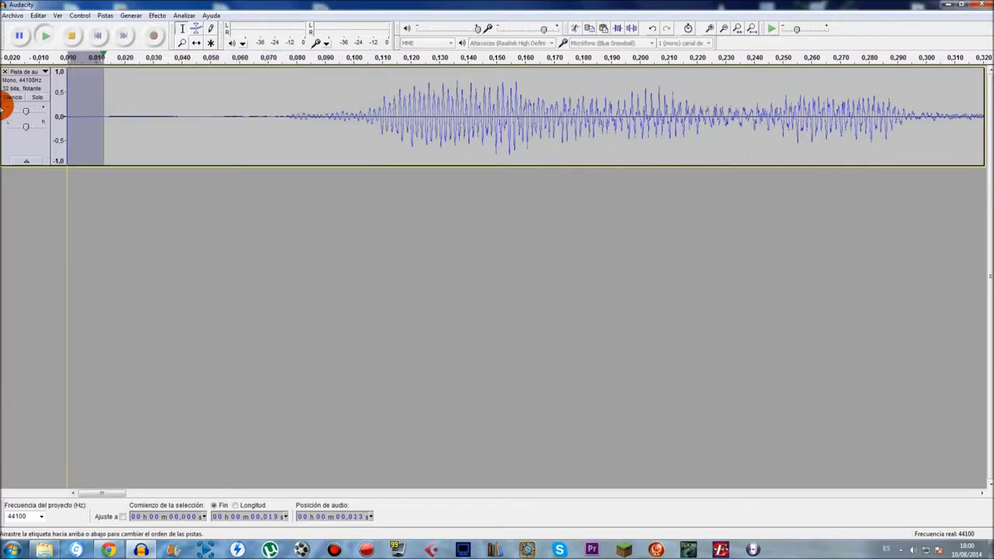
key(Delete)
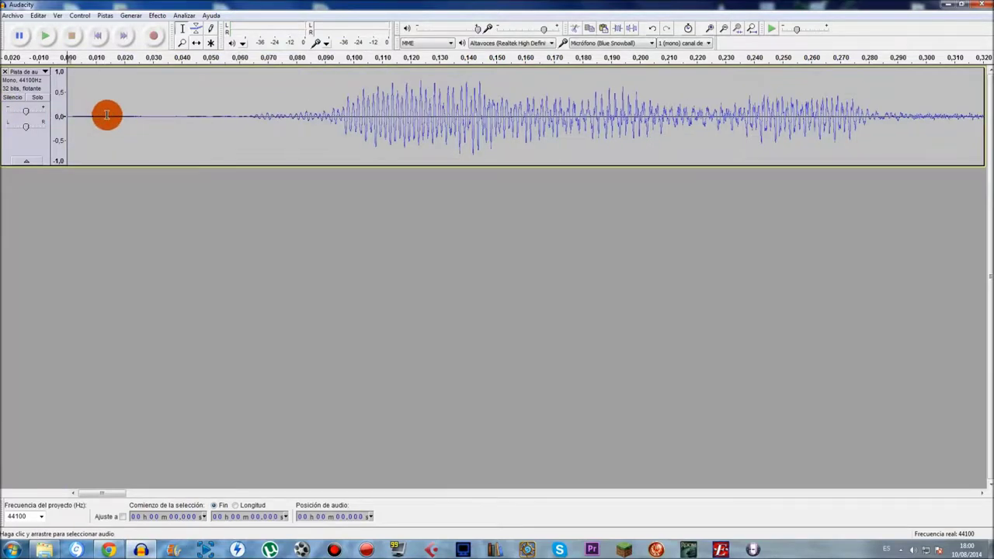
Step: Delete about another 0.032 s of silence from the start of the track and play the recording
drag(271, 114, 3, 107)
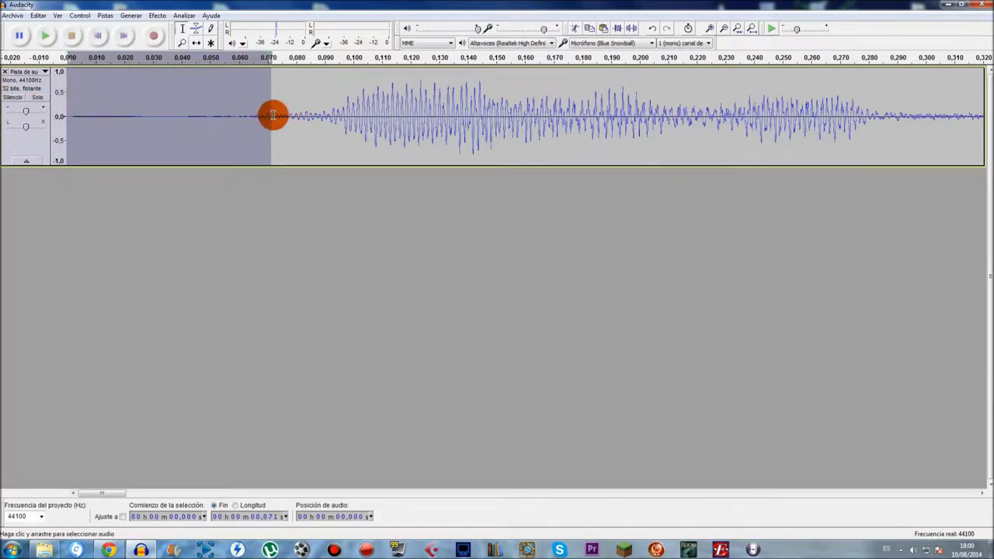
drag(153, 111, 11, 78)
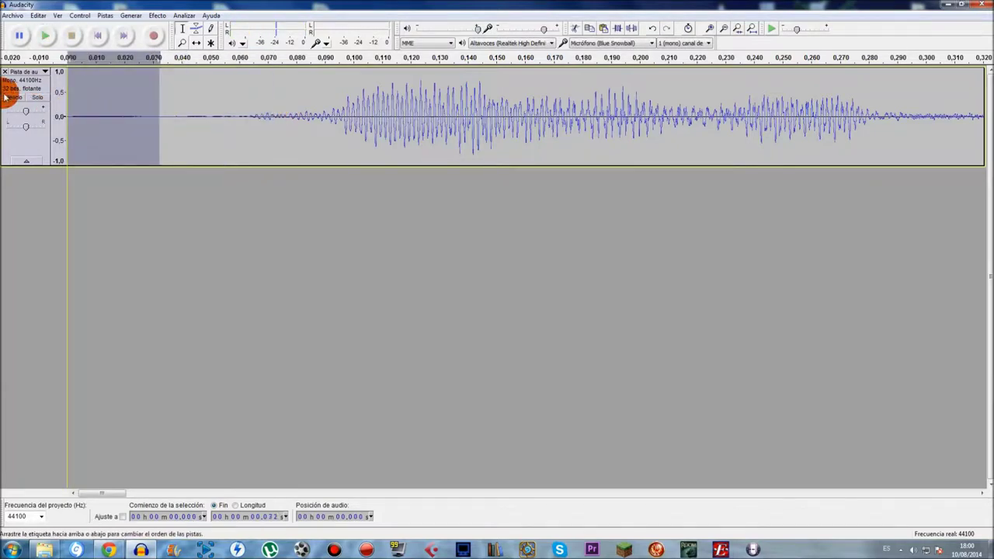
key(Delete)
key(space)
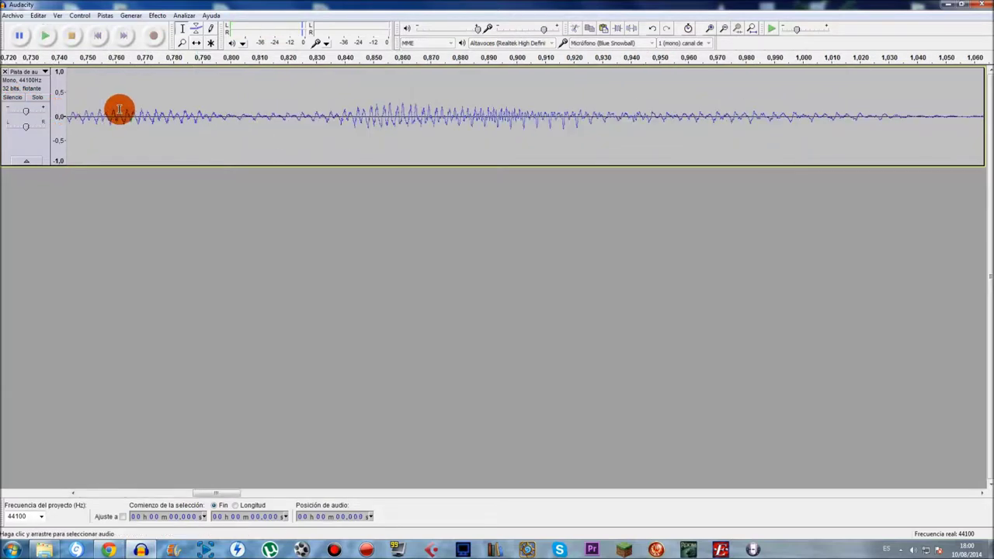
Step: Delete the remaining silence from about 5.66 s to the end of the recording
click(725, 30)
click(725, 30)
click(726, 29)
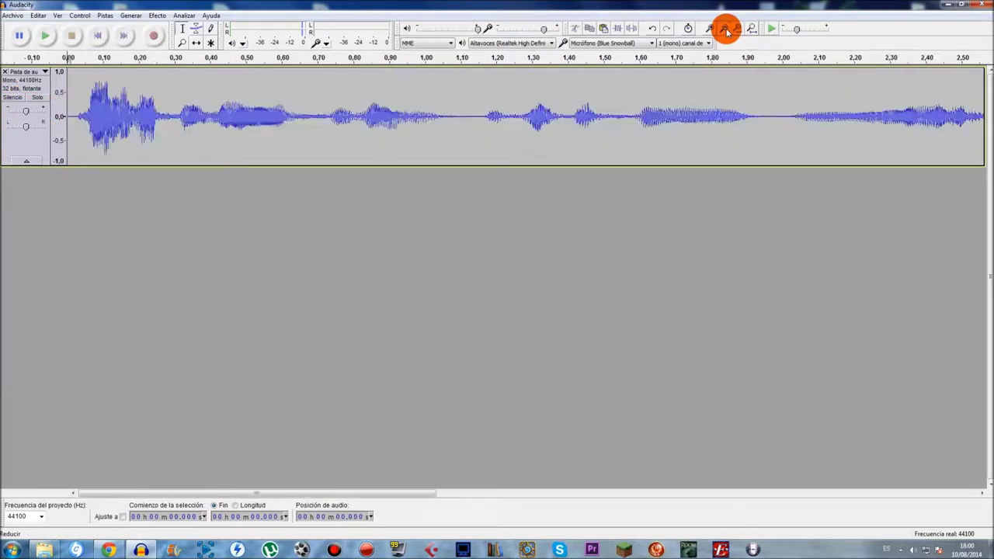
click(726, 31)
click(726, 29)
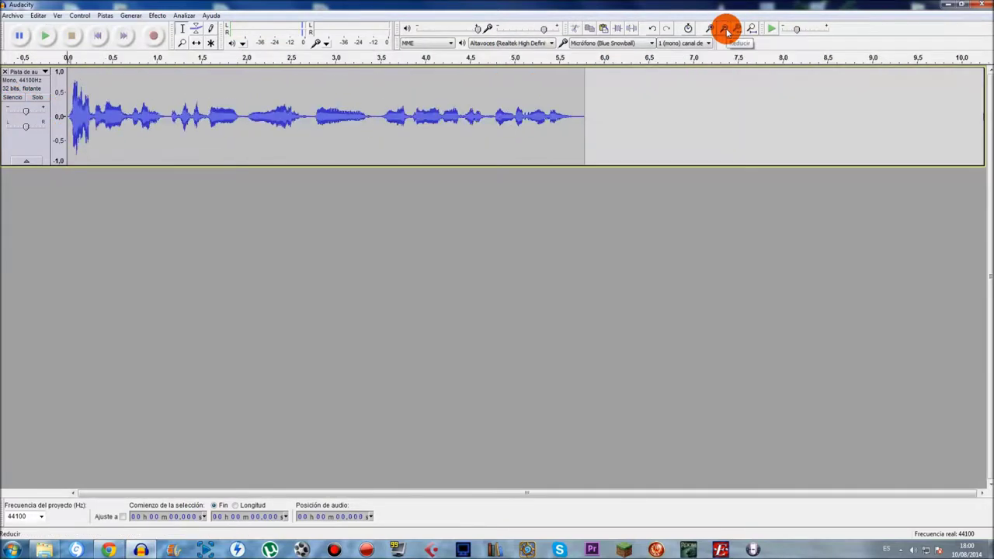
click(577, 117)
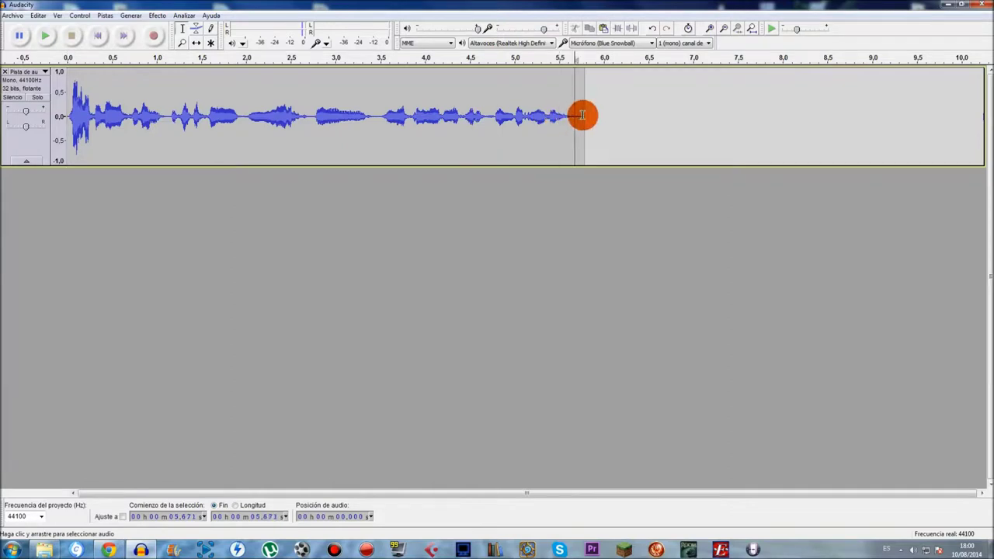
click(713, 30)
click(714, 30)
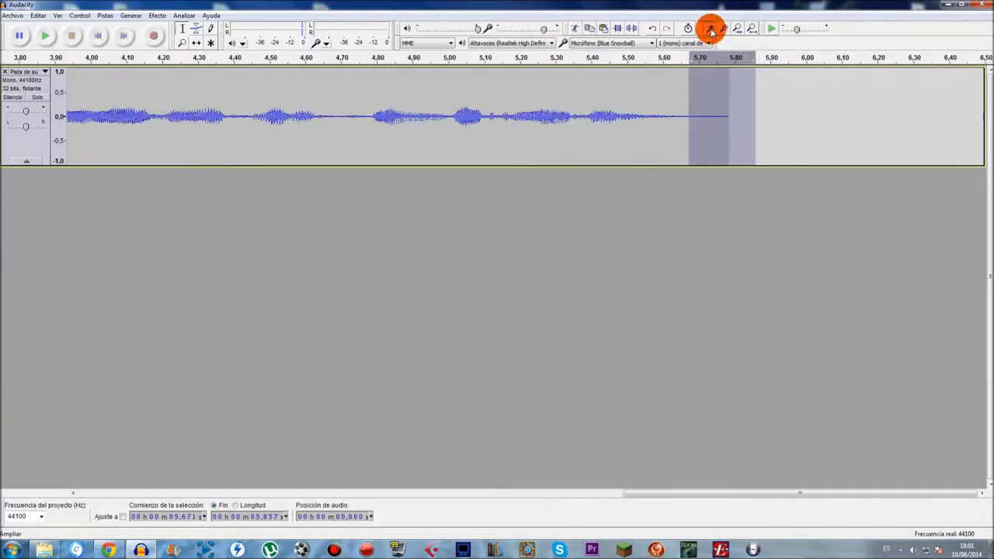
click(714, 29)
click(714, 30)
click(433, 113)
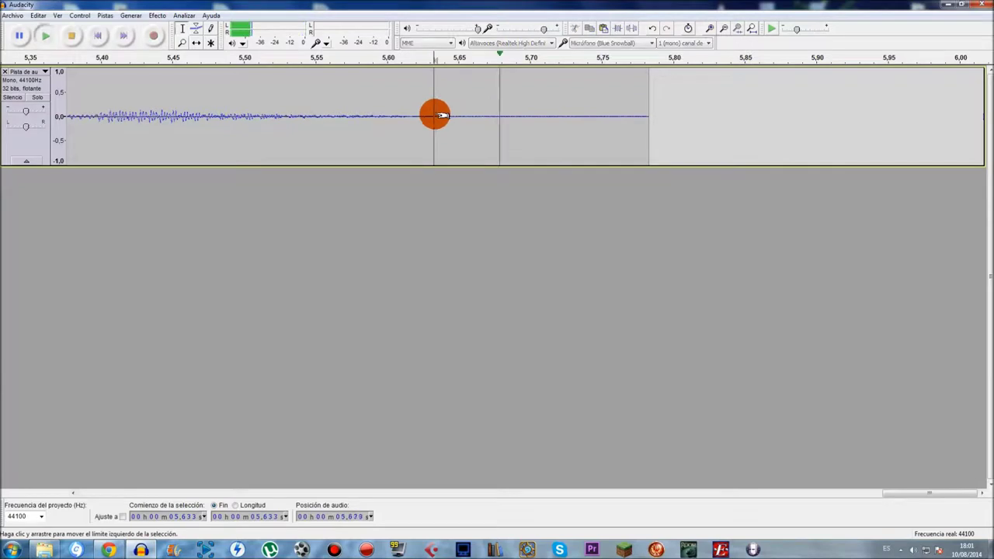
key(space)
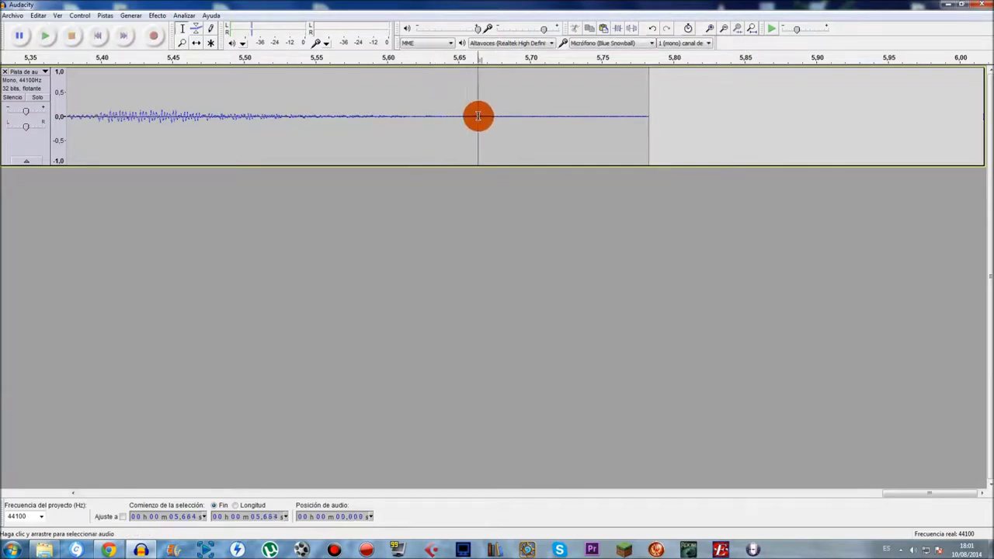
drag(479, 116, 650, 123)
key(Delete)
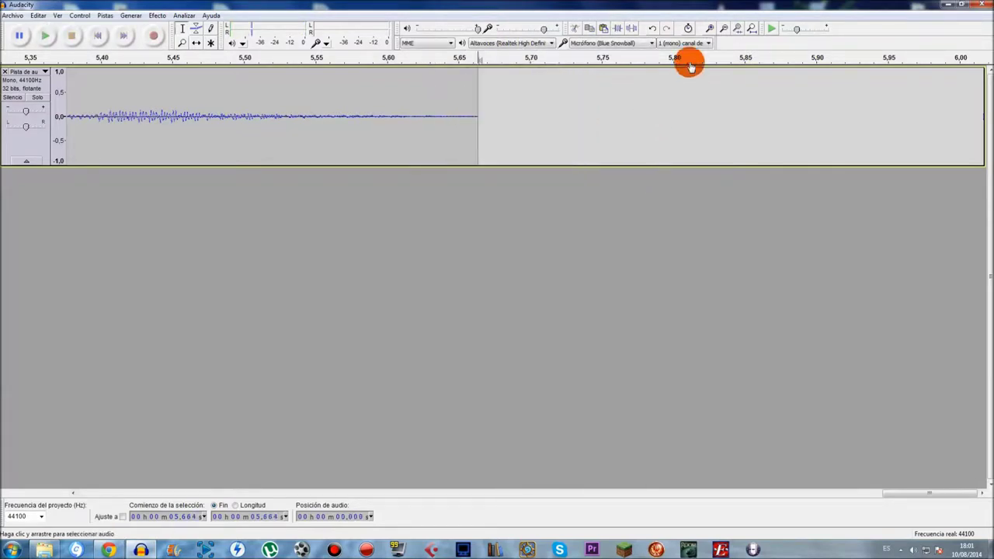
click(723, 30)
click(724, 30)
click(723, 30)
click(723, 29)
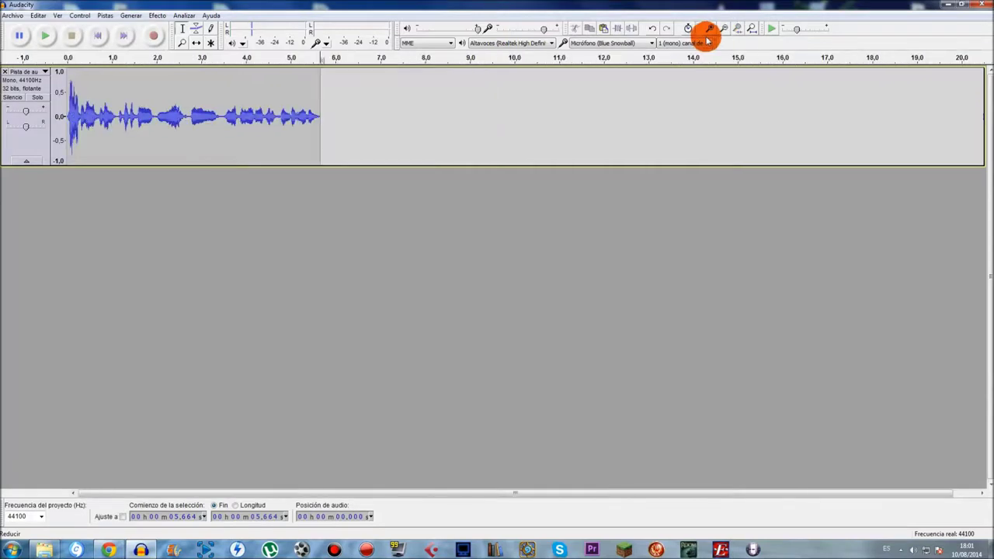
drag(110, 124, 22, 83)
click(296, 98)
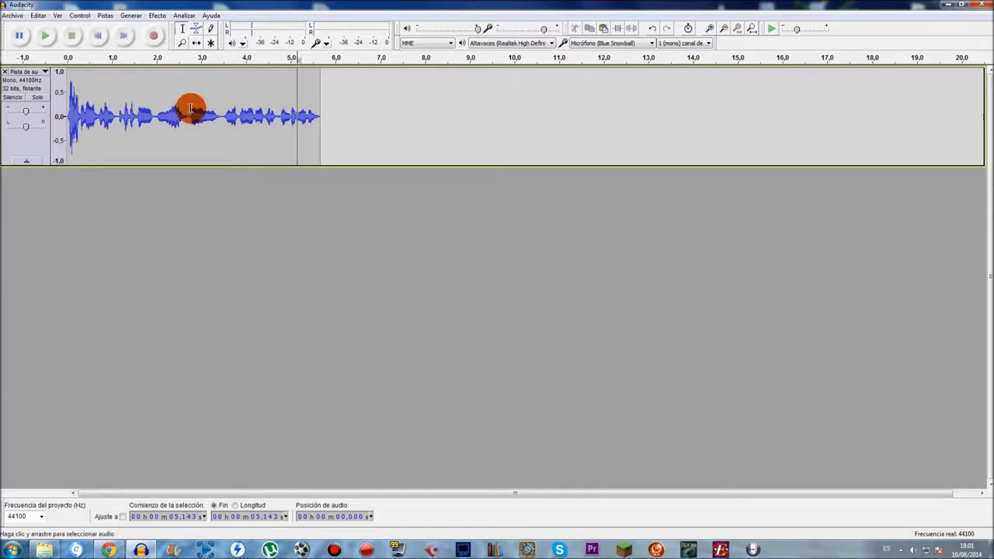
click(12, 16)
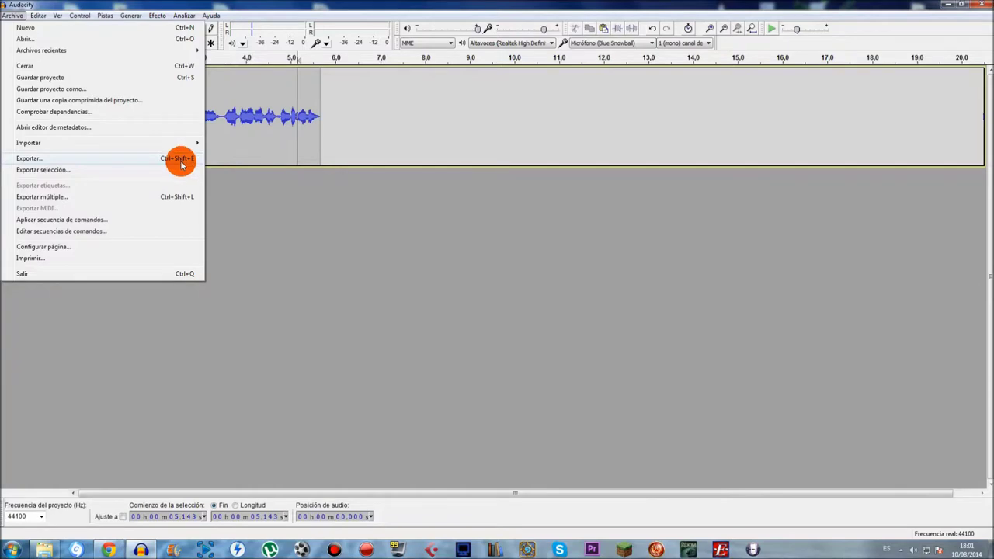
click(106, 159)
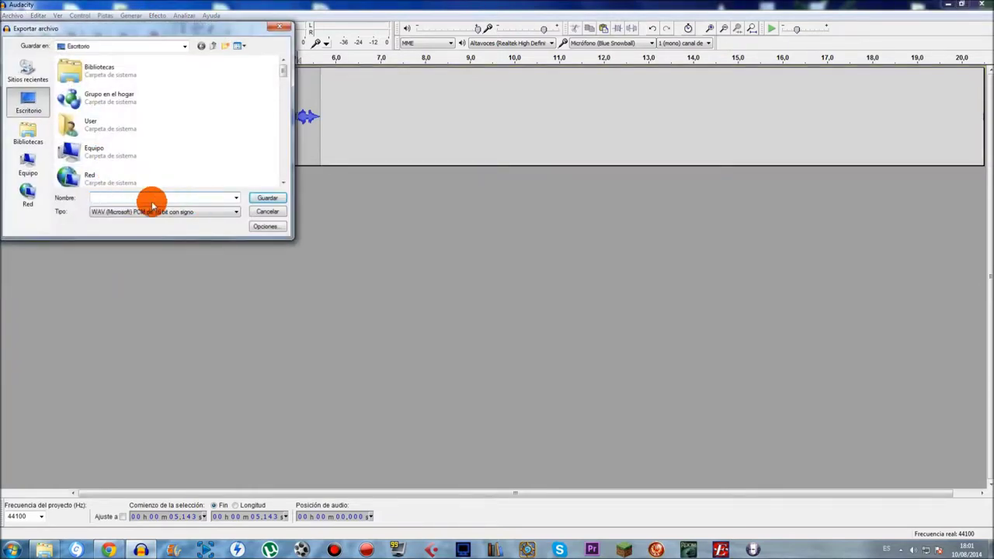
click(287, 27)
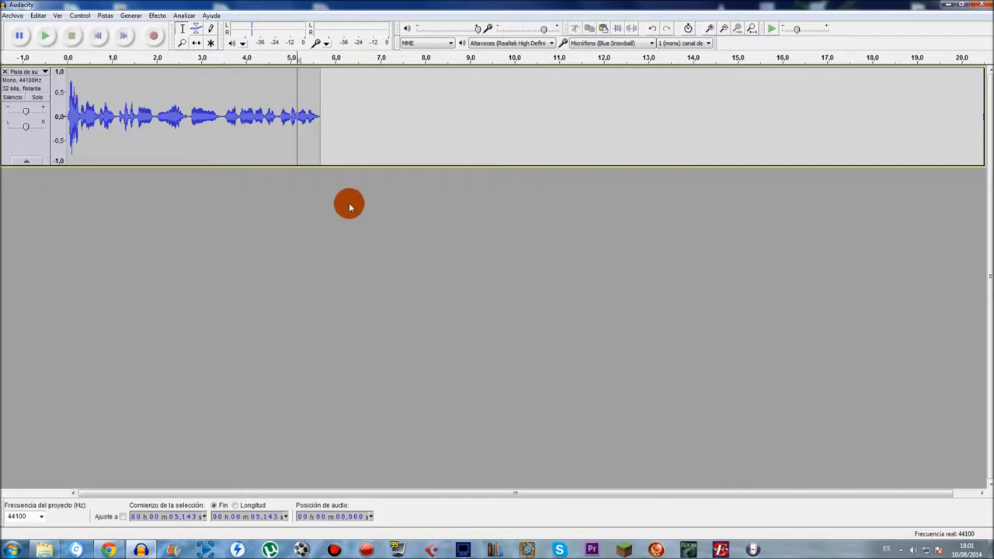
Step: Mute the existing track and record about 2 s of audio on a second track, starting from about 1.35 s
click(10, 99)
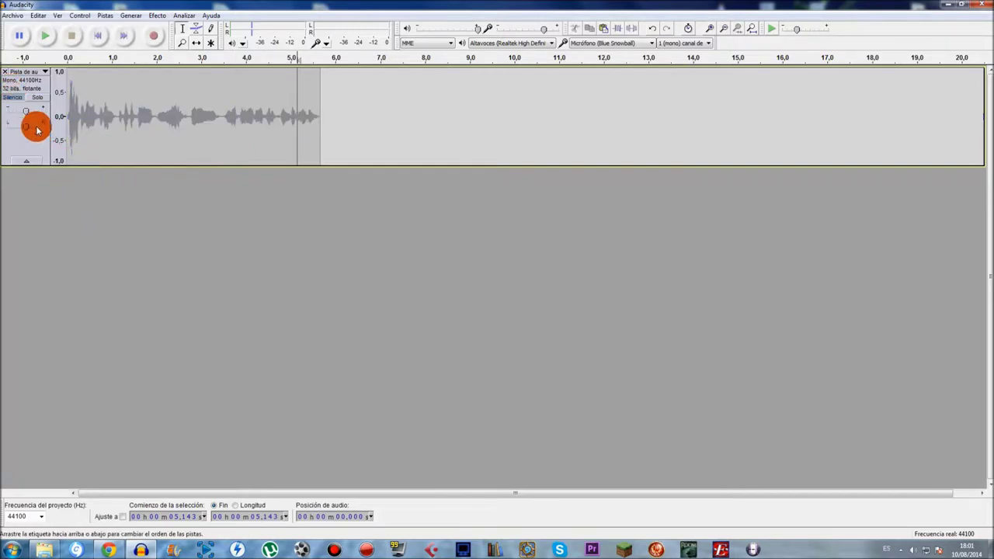
click(128, 101)
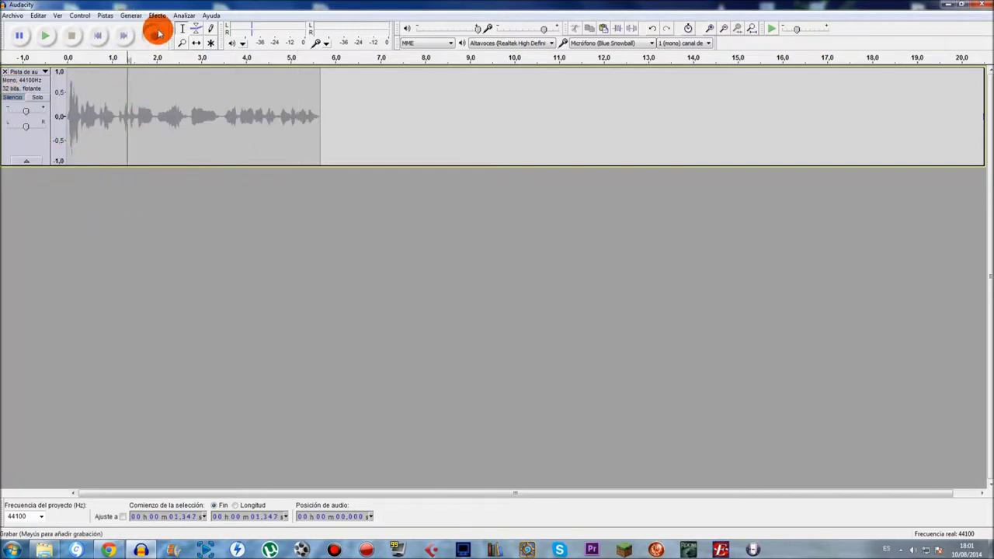
click(155, 32)
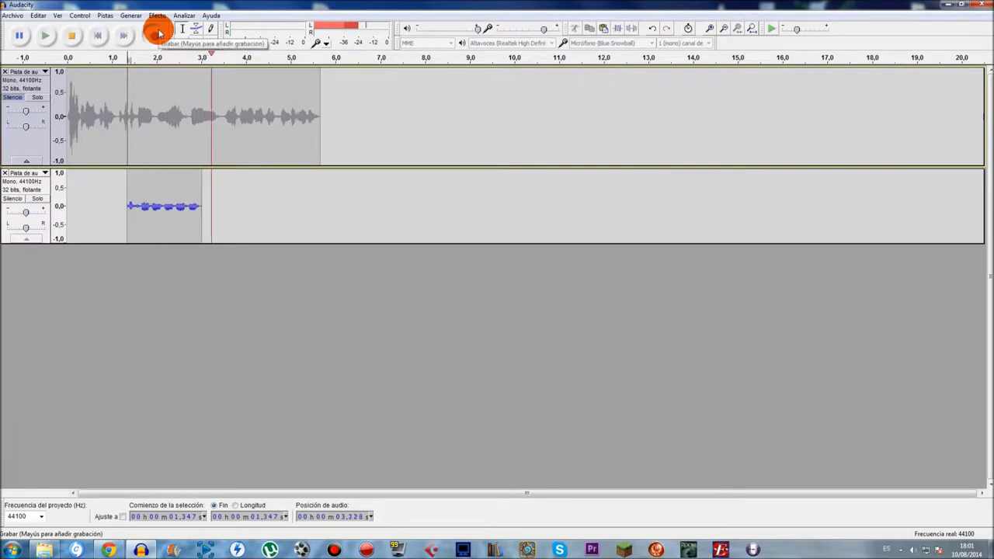
key(space)
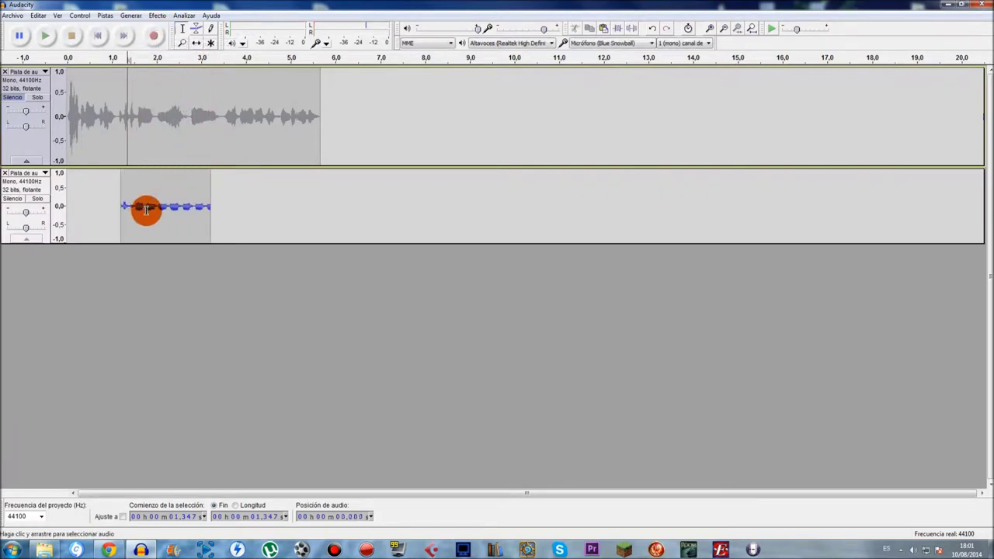
Step: Delete the second track's audio from about 1.22 to 2.03 s and play back the rest of the clip
click(119, 205)
key(space)
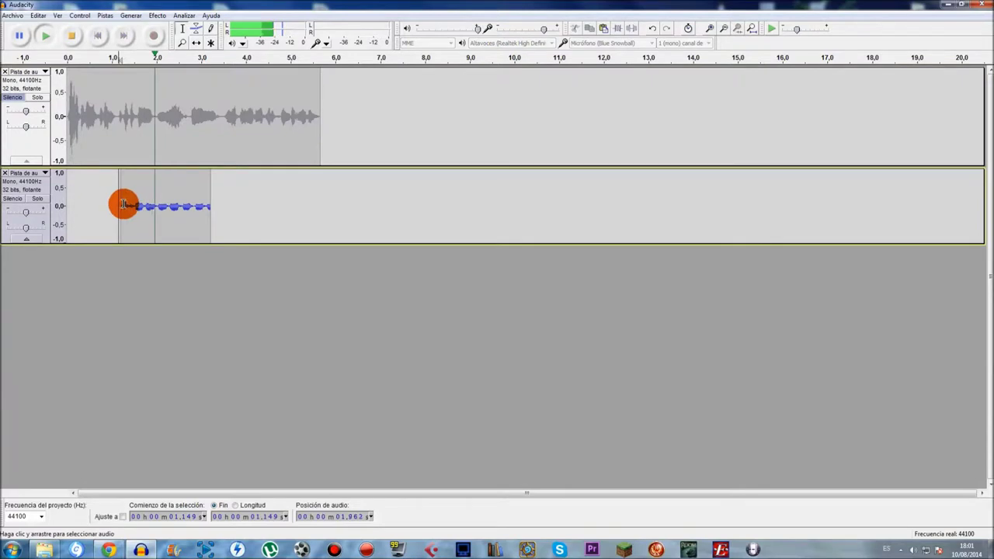
key(space)
drag(157, 205, 122, 208)
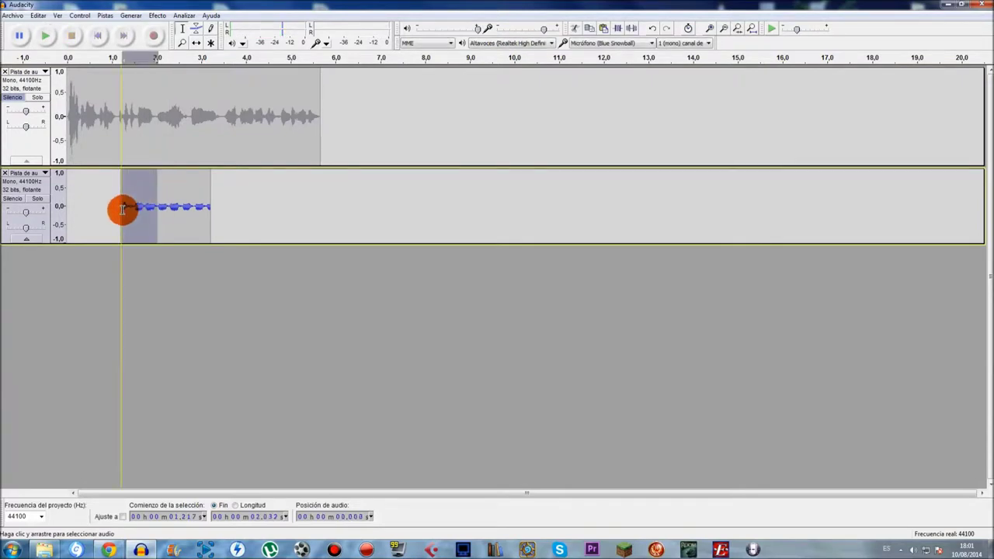
key(Delete)
key(space)
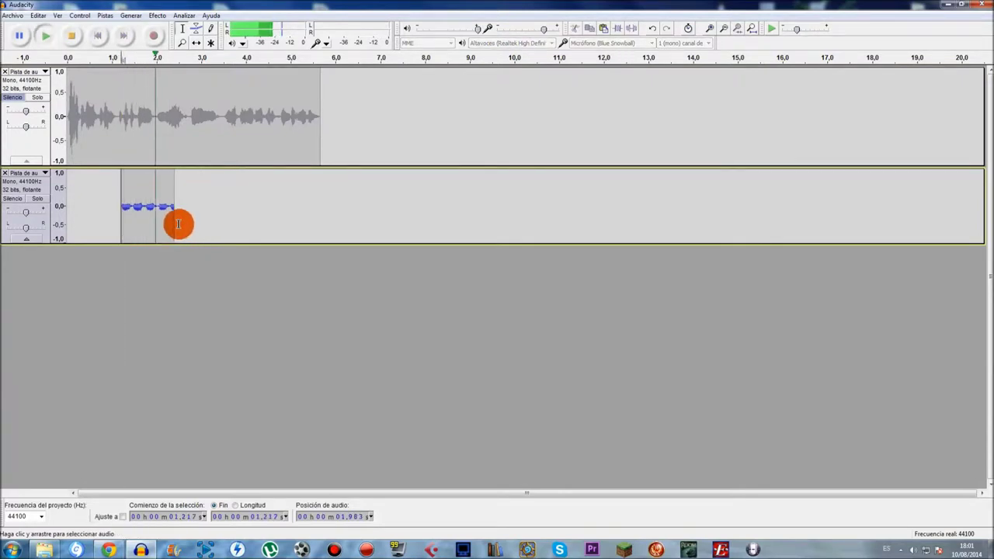
key(space)
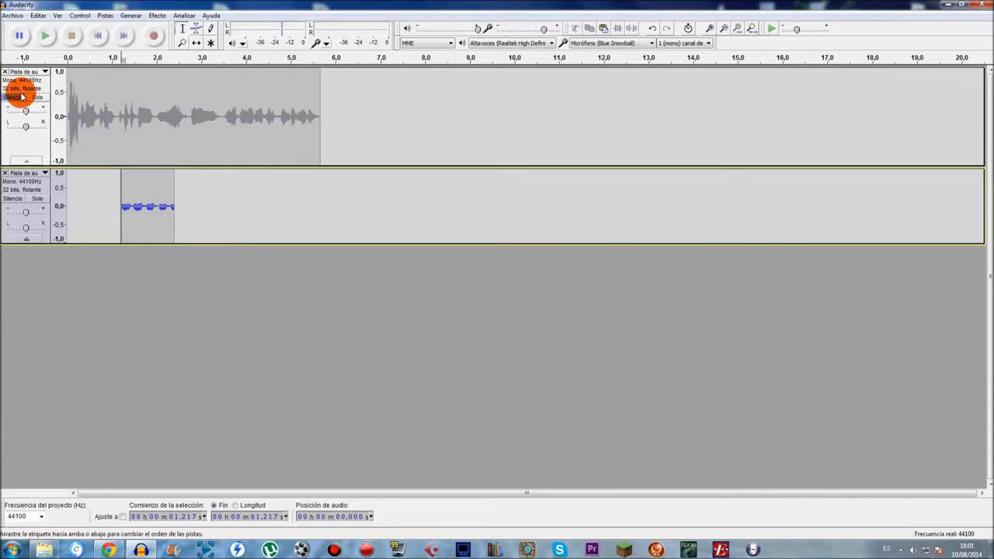
Step: Unmute the first track and export both tracks to the desktop as a 16-bit WAV file named "dfs" with empty metadata
click(32, 103)
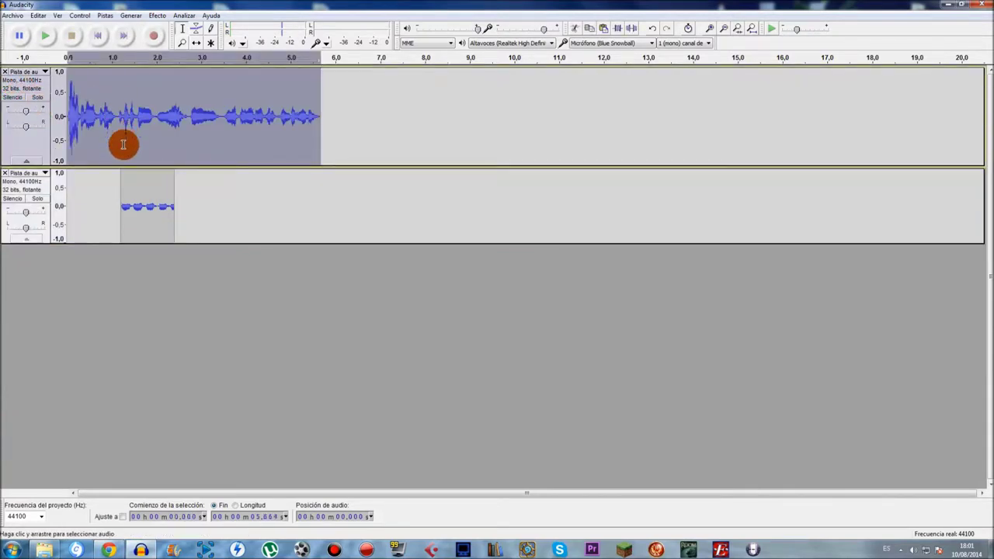
click(123, 141)
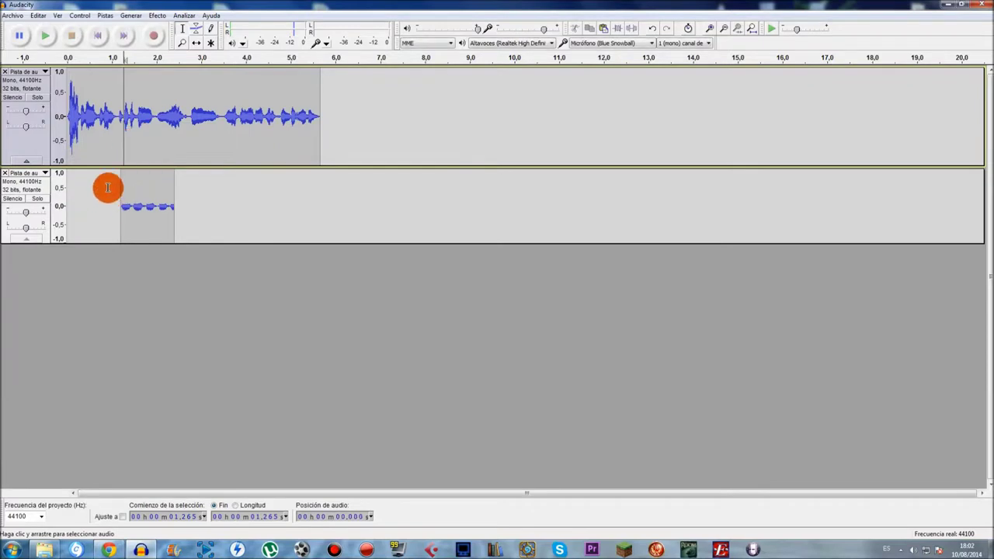
click(13, 15)
click(42, 160)
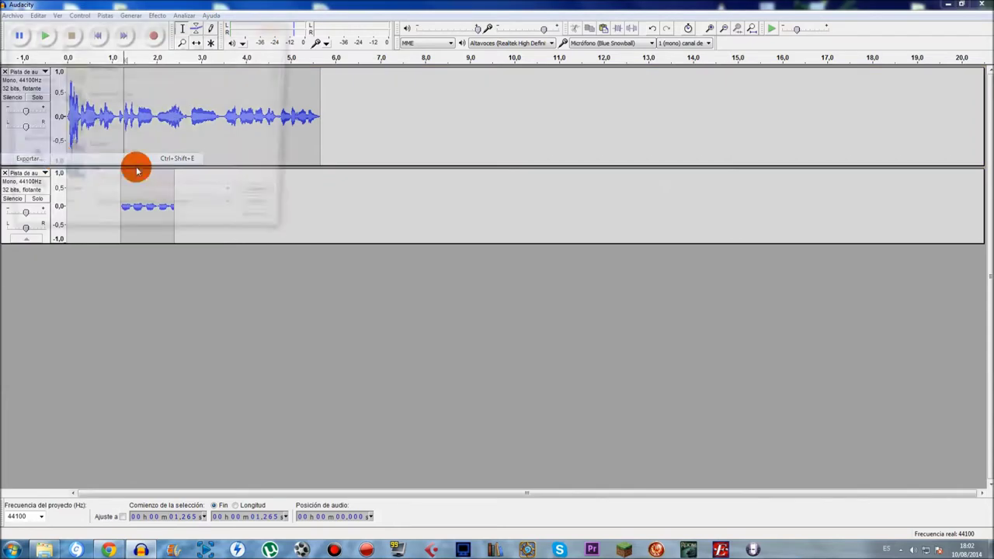
drag(167, 31, 619, 70)
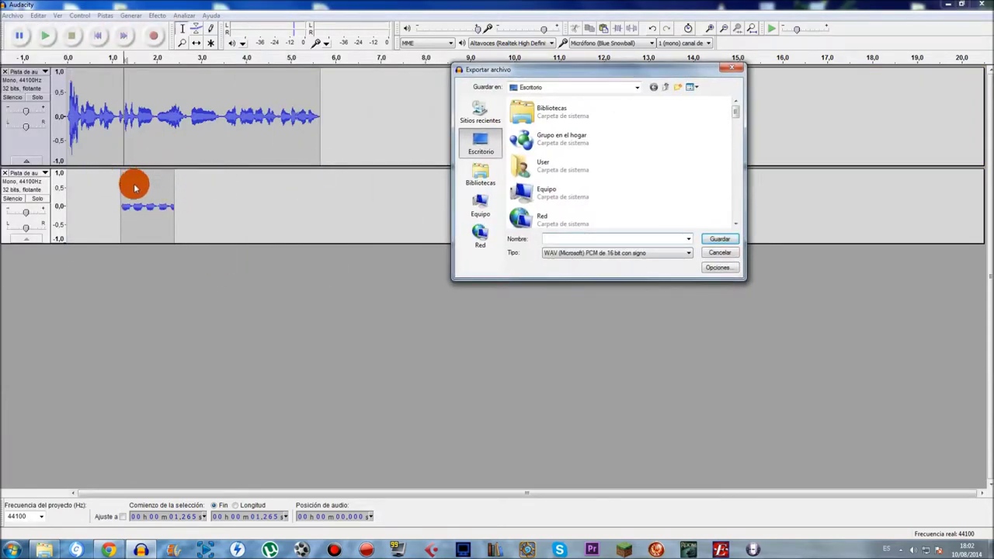
text(dfs)
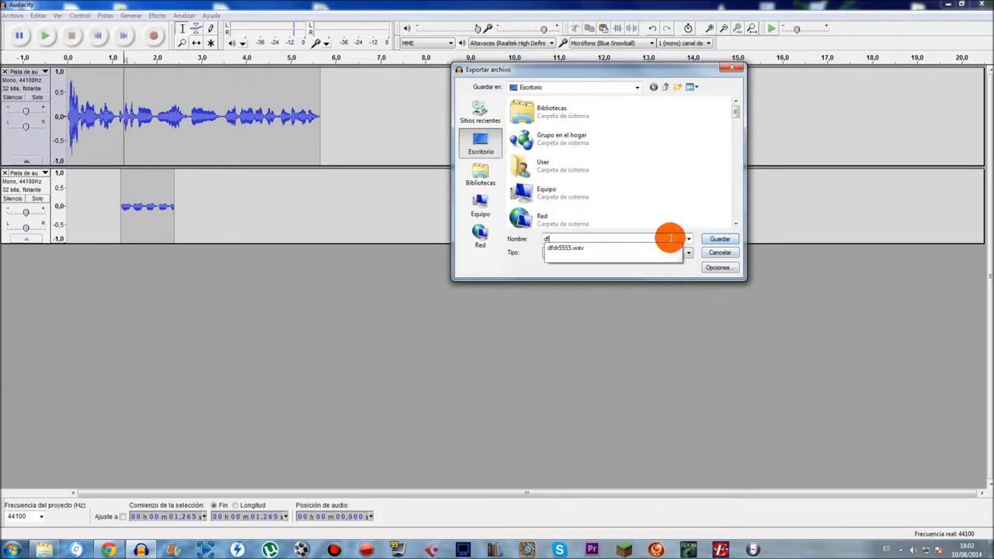
click(713, 242)
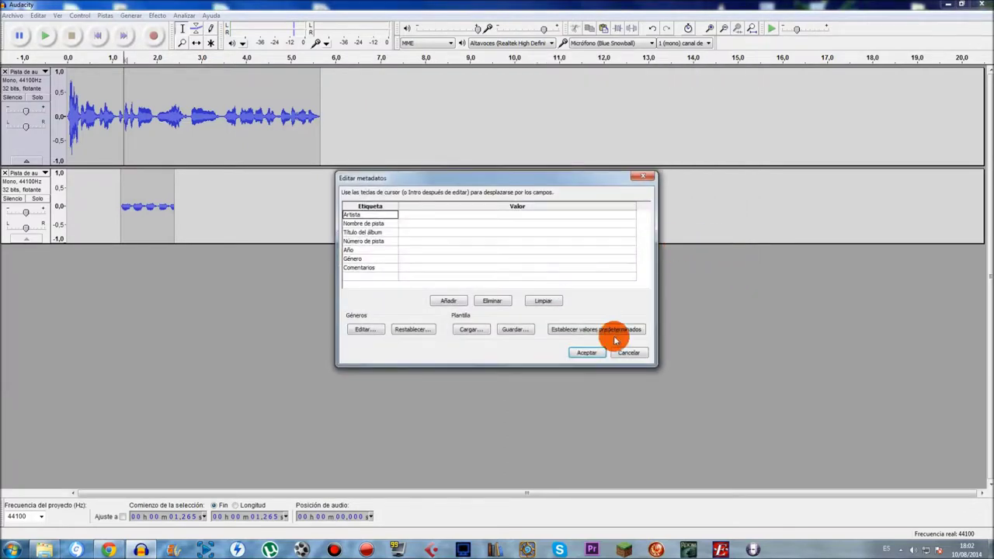
click(586, 352)
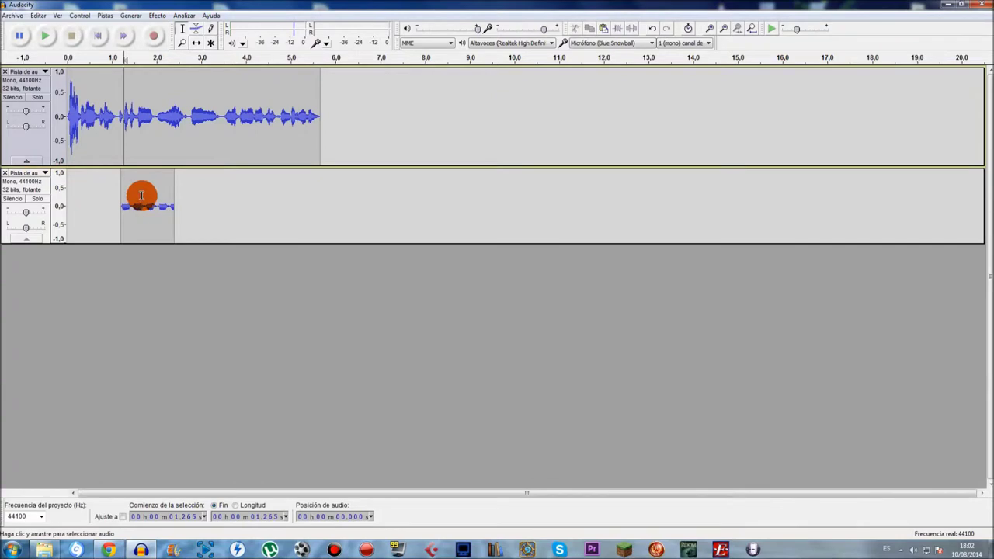
Step: Select the second track's clip from about 1.22 to 2.61 s and review the file commands for saving and exporting
drag(100, 214, 182, 206)
click(145, 116)
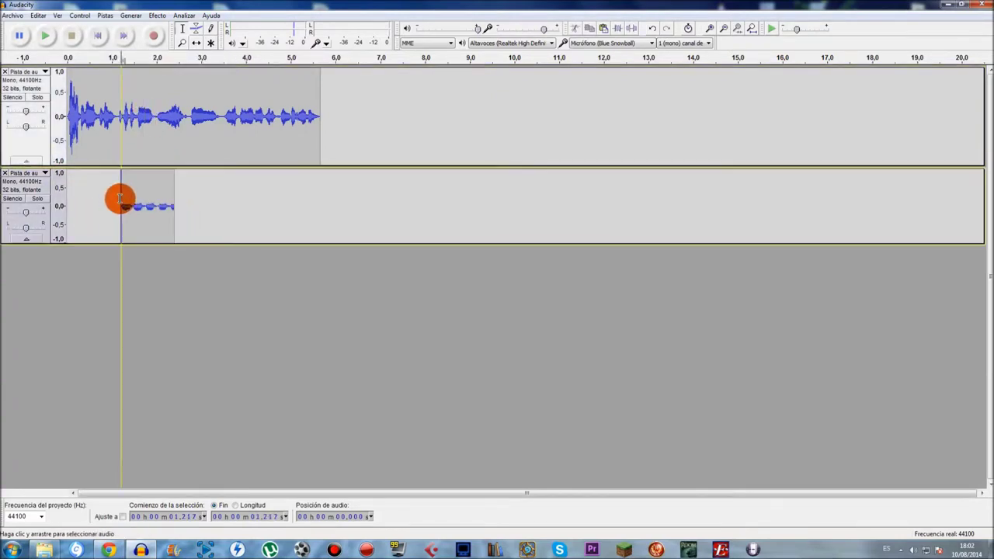
drag(120, 197, 184, 204)
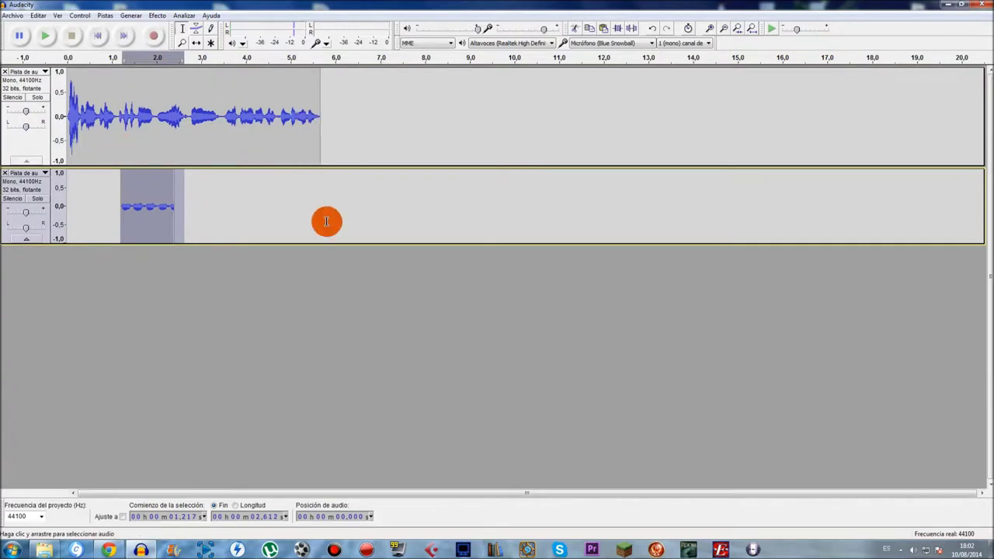
click(12, 15)
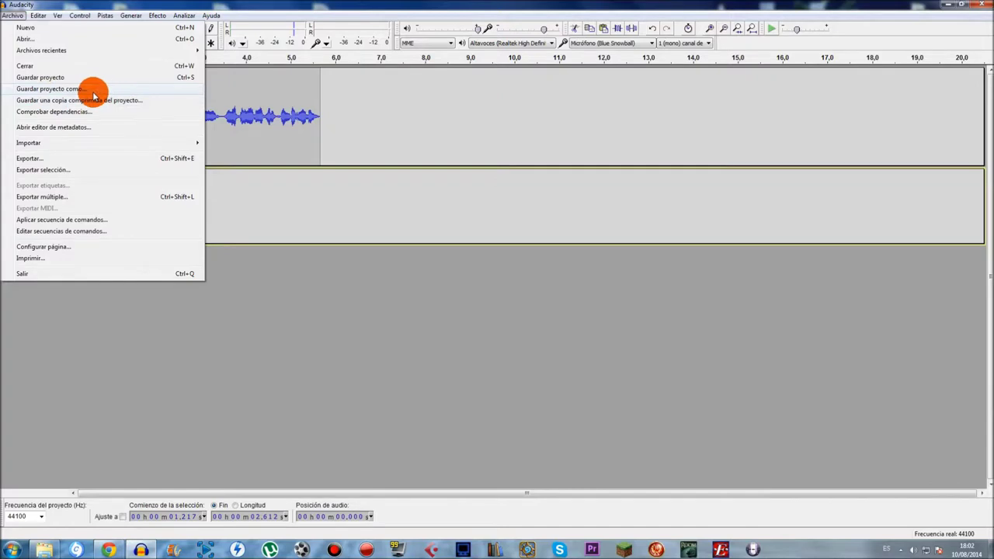
click(423, 167)
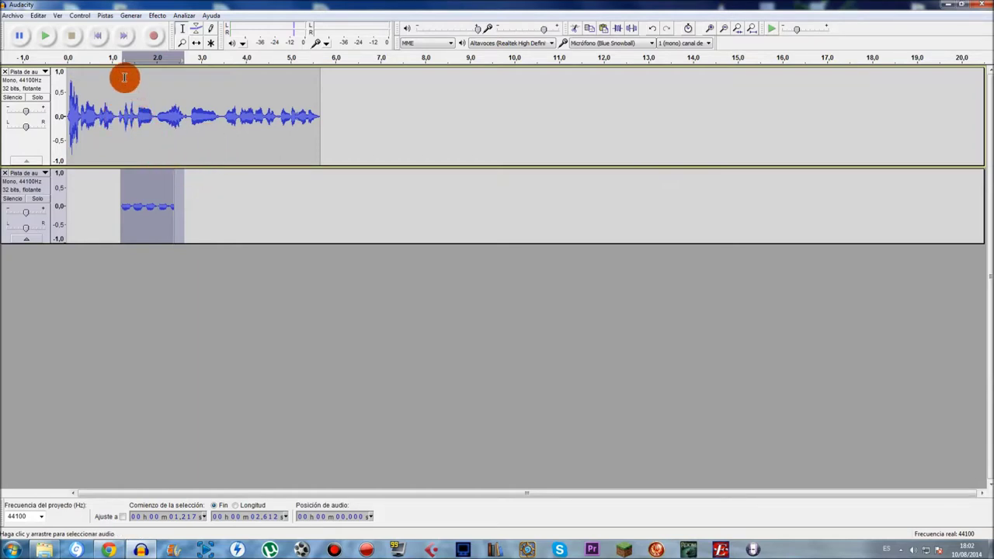
drag(124, 78, 178, 139)
double_click(108, 126)
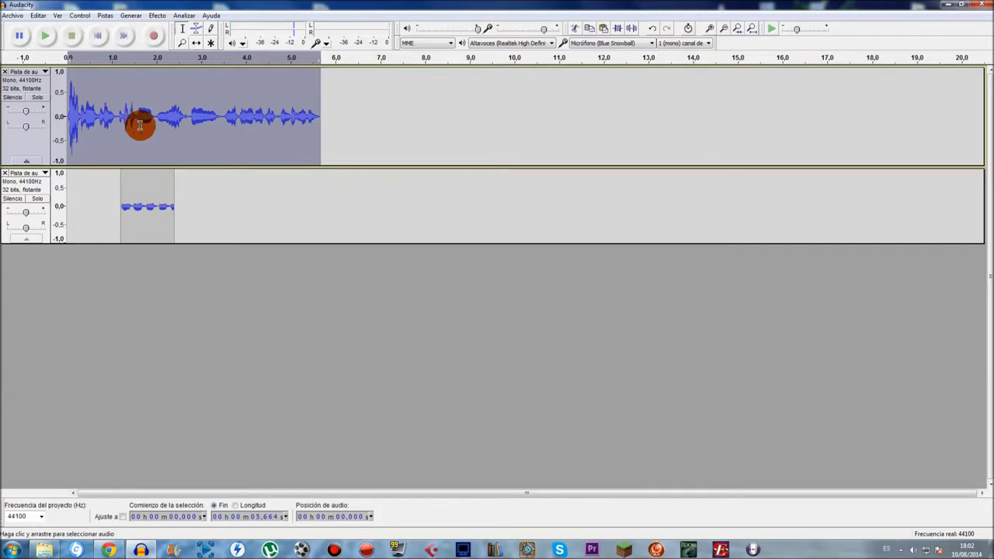
click(122, 151)
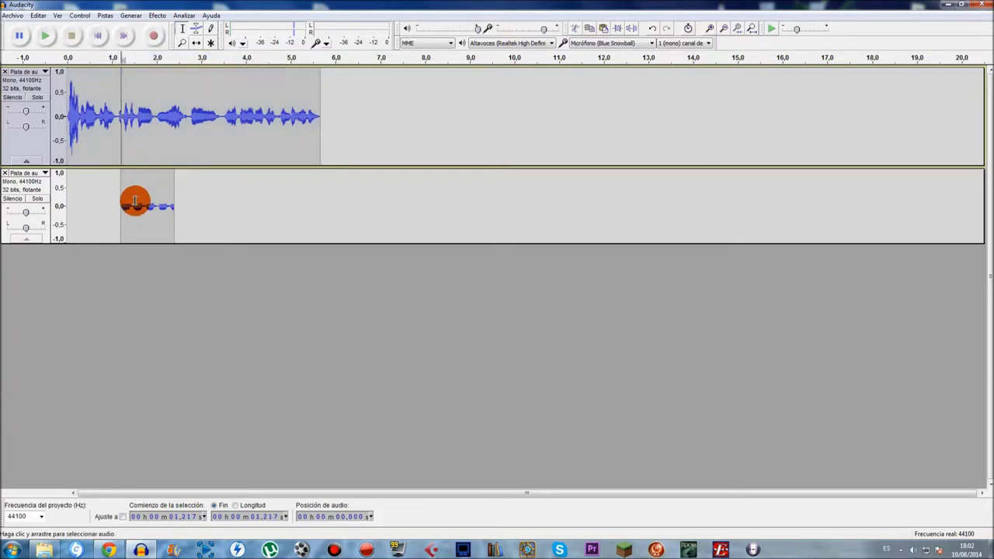
drag(129, 195, 158, 170)
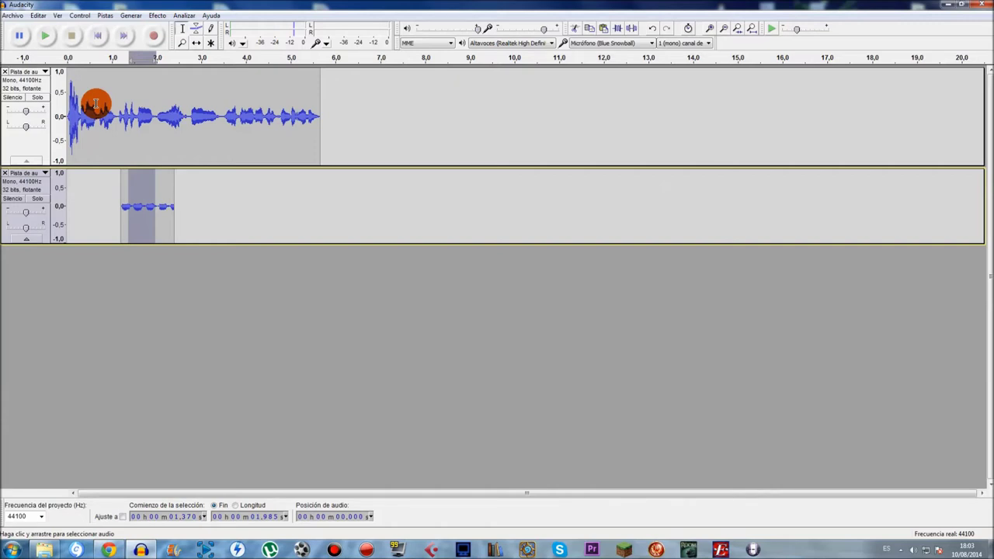
drag(150, 116, 295, 117)
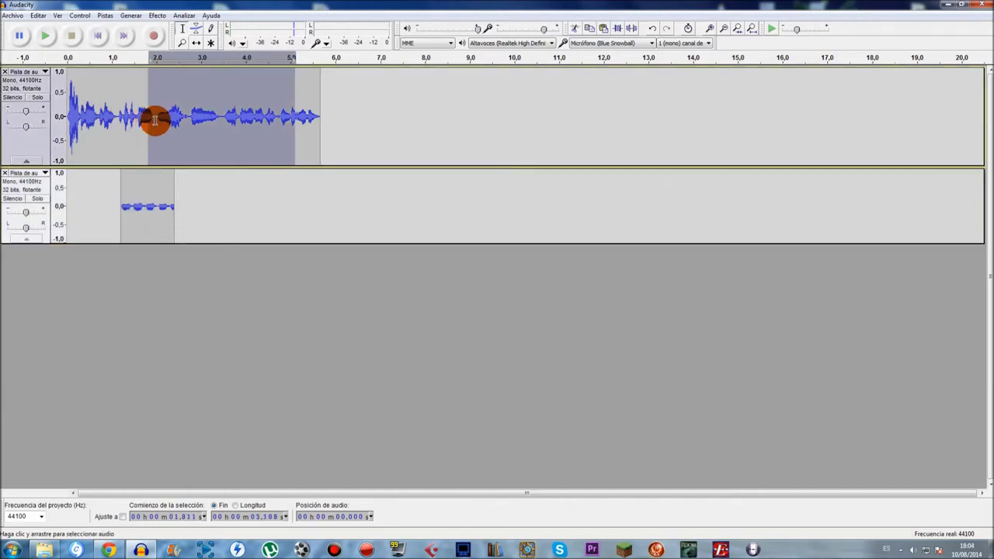
click(155, 120)
drag(157, 120, 197, 140)
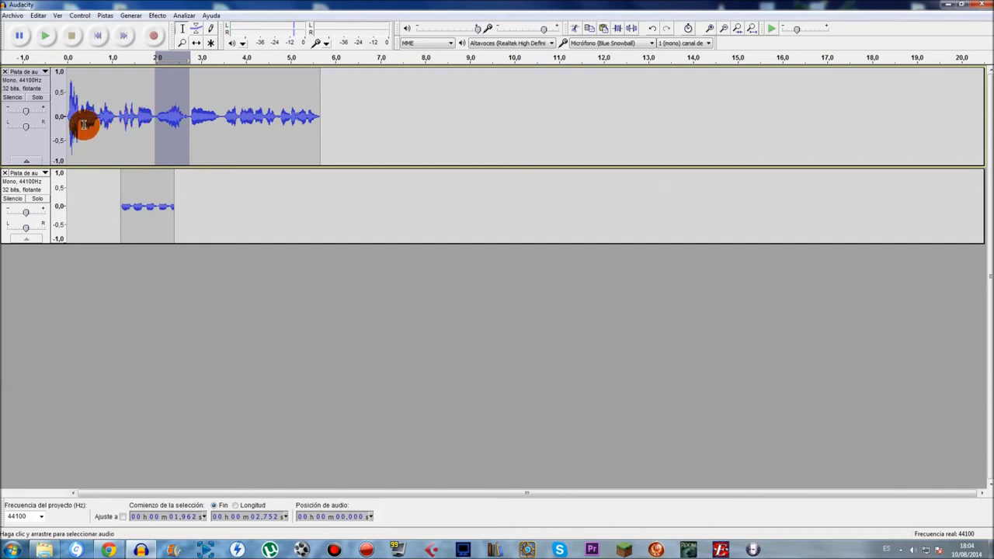
drag(81, 124, 143, 128)
drag(234, 117, 317, 129)
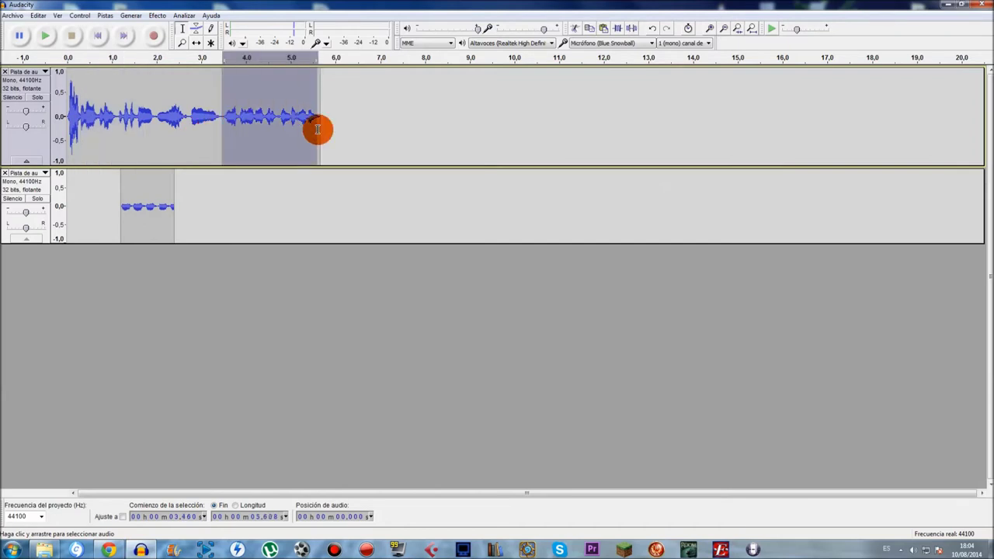
click(236, 134)
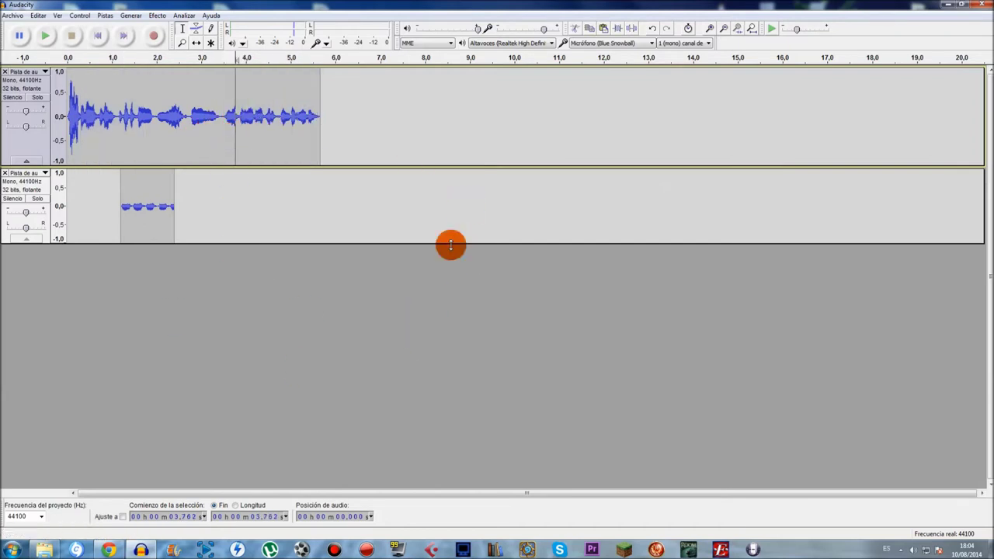